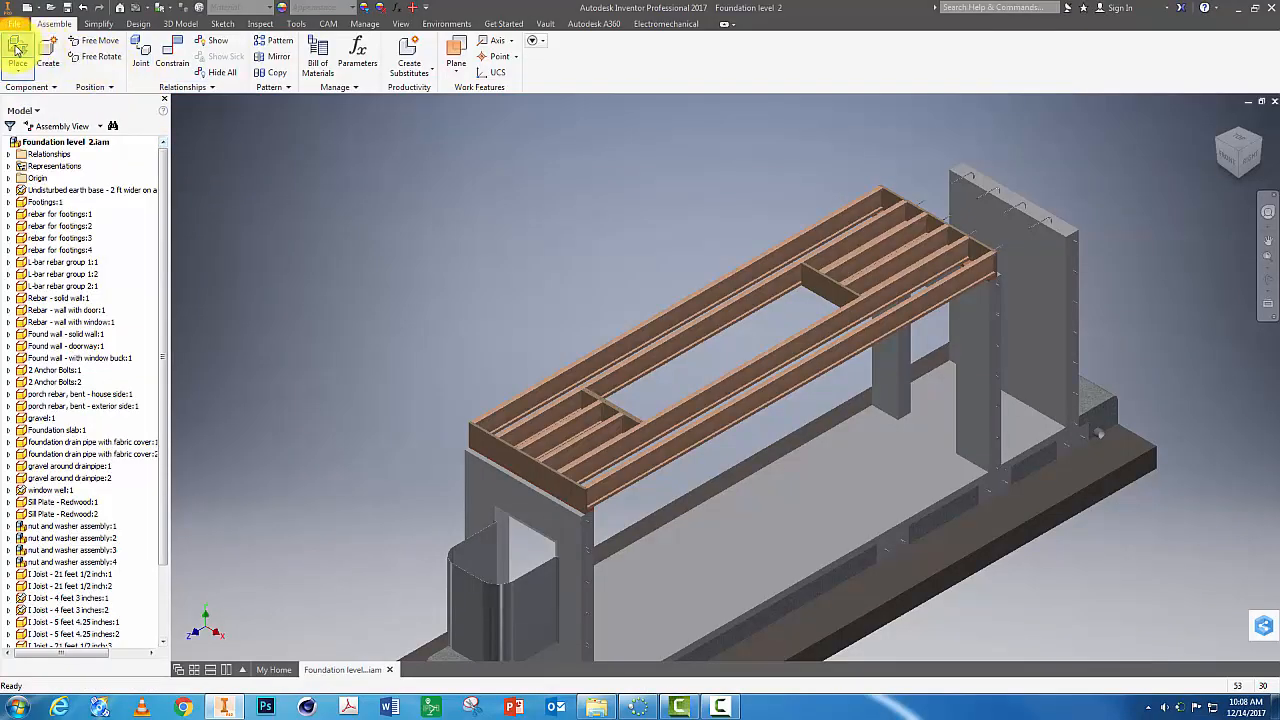
Place one main sub-floor part from the Main floor folder, dropping it above the joist framing.
click(18, 50)
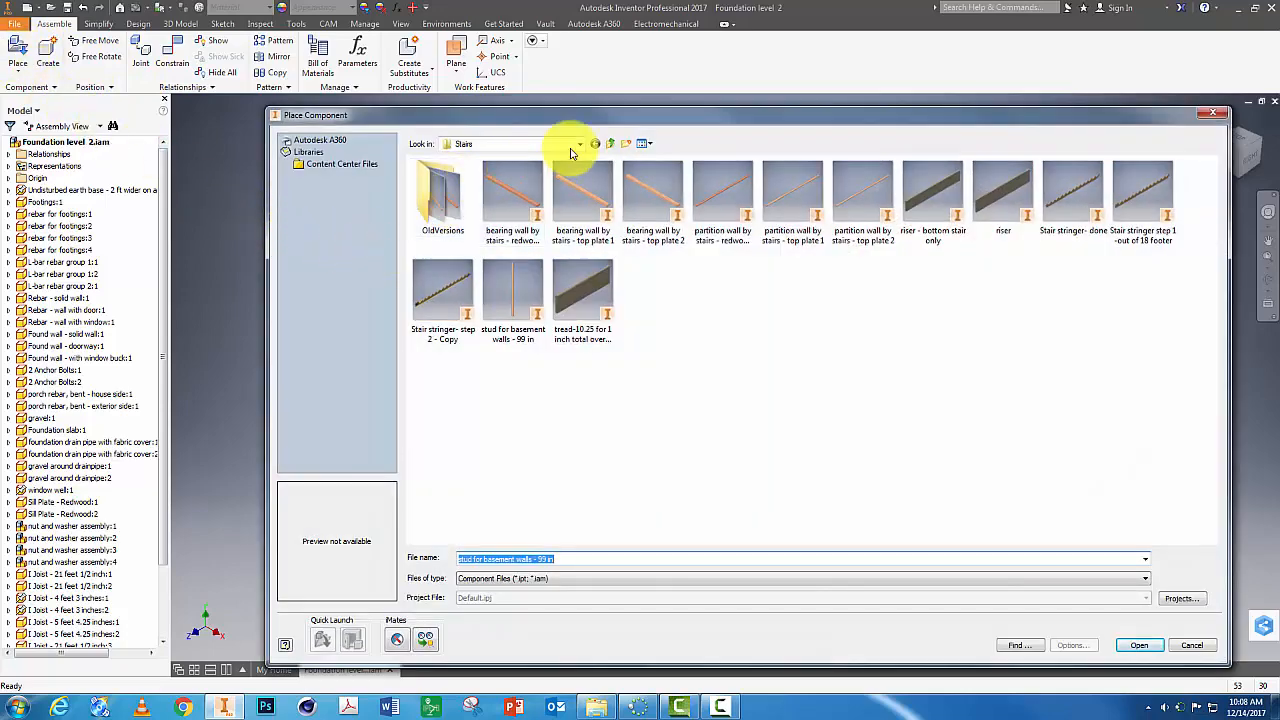
click(611, 145)
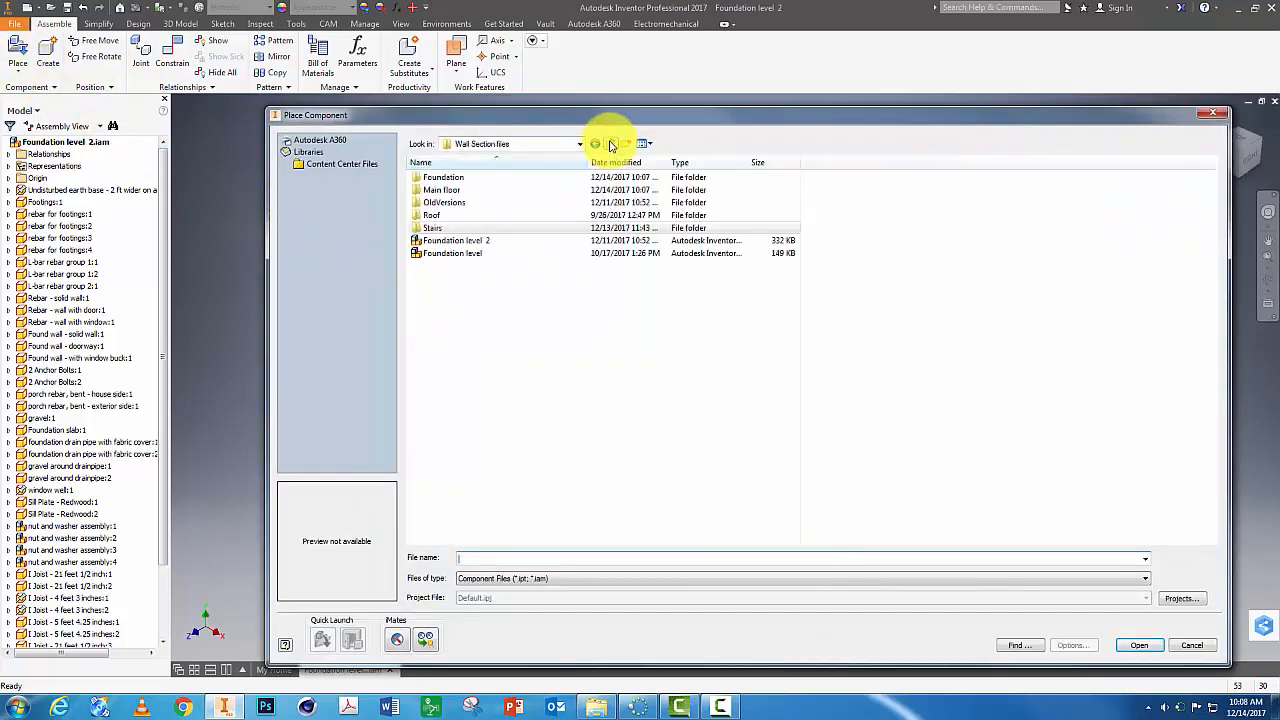
double_click(440, 190)
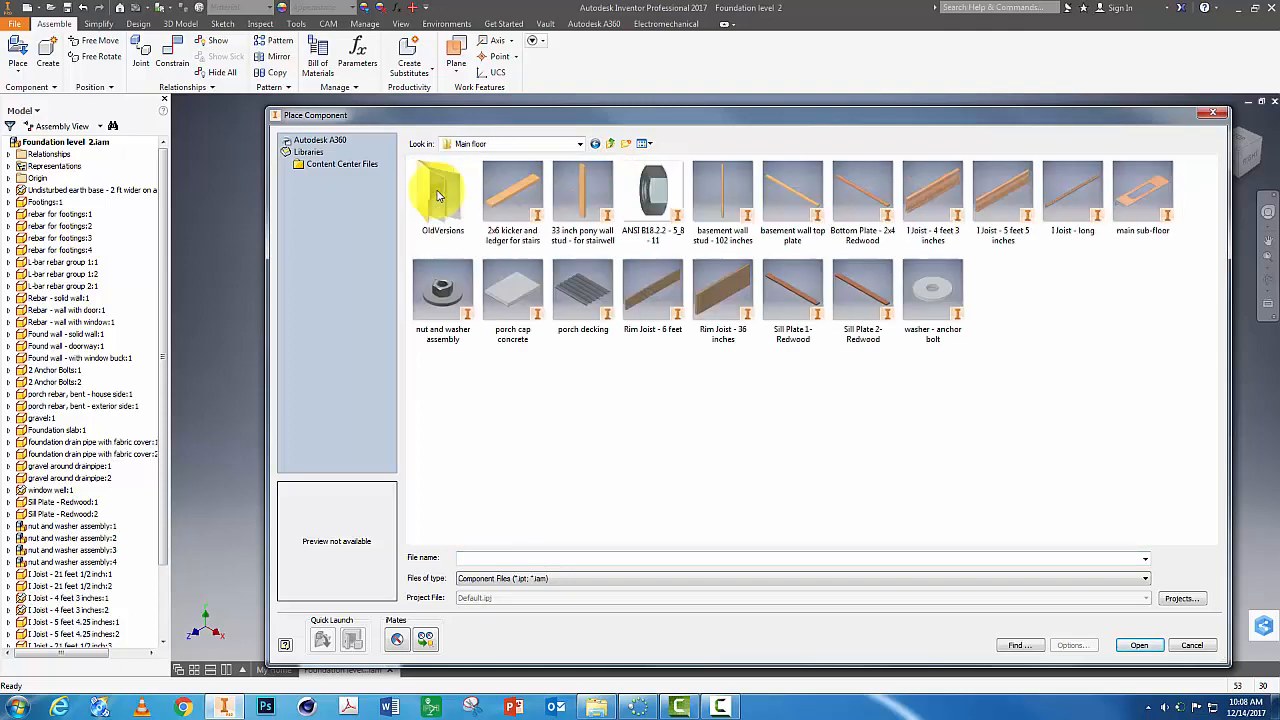
click(1144, 202)
double_click(1144, 200)
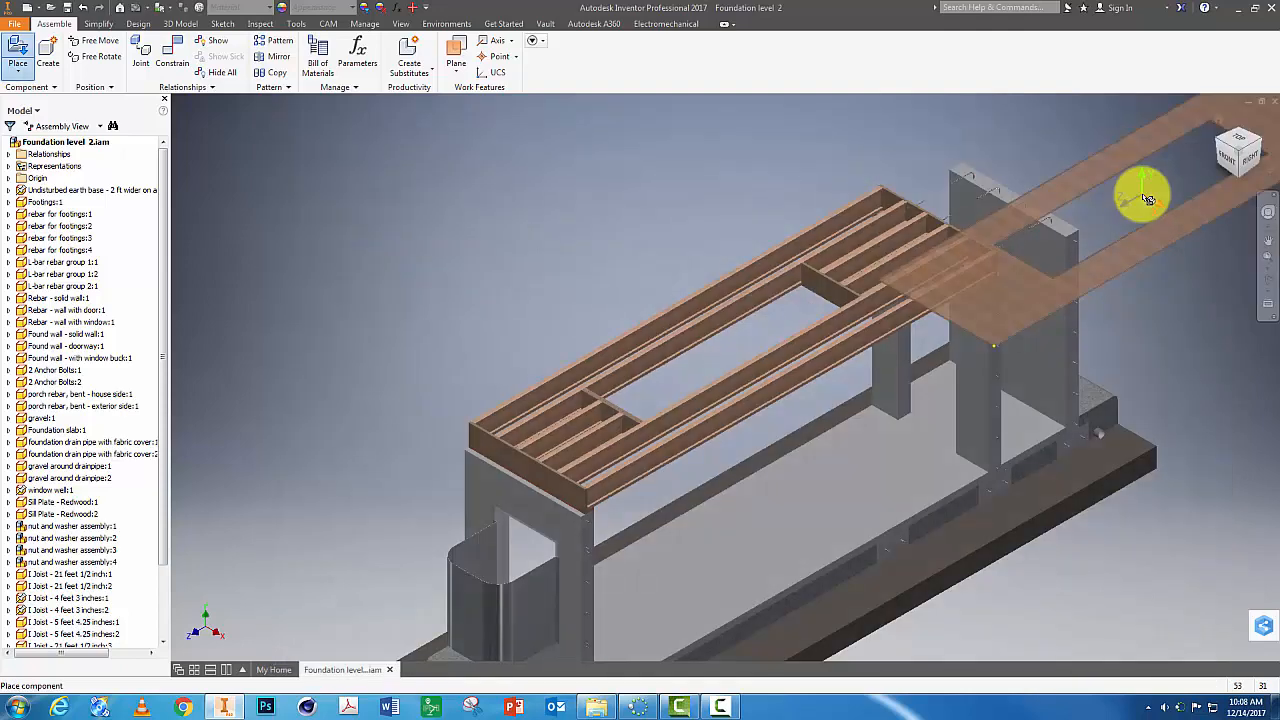
click(571, 245)
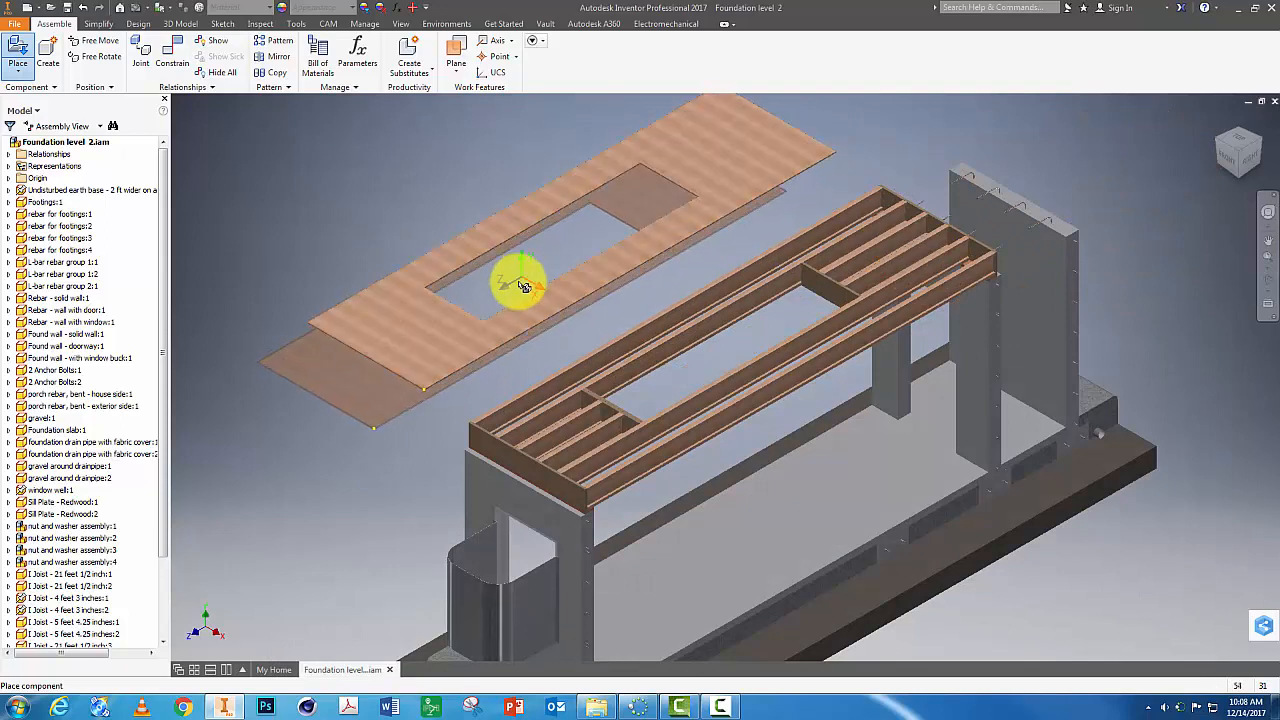
key(Escape)
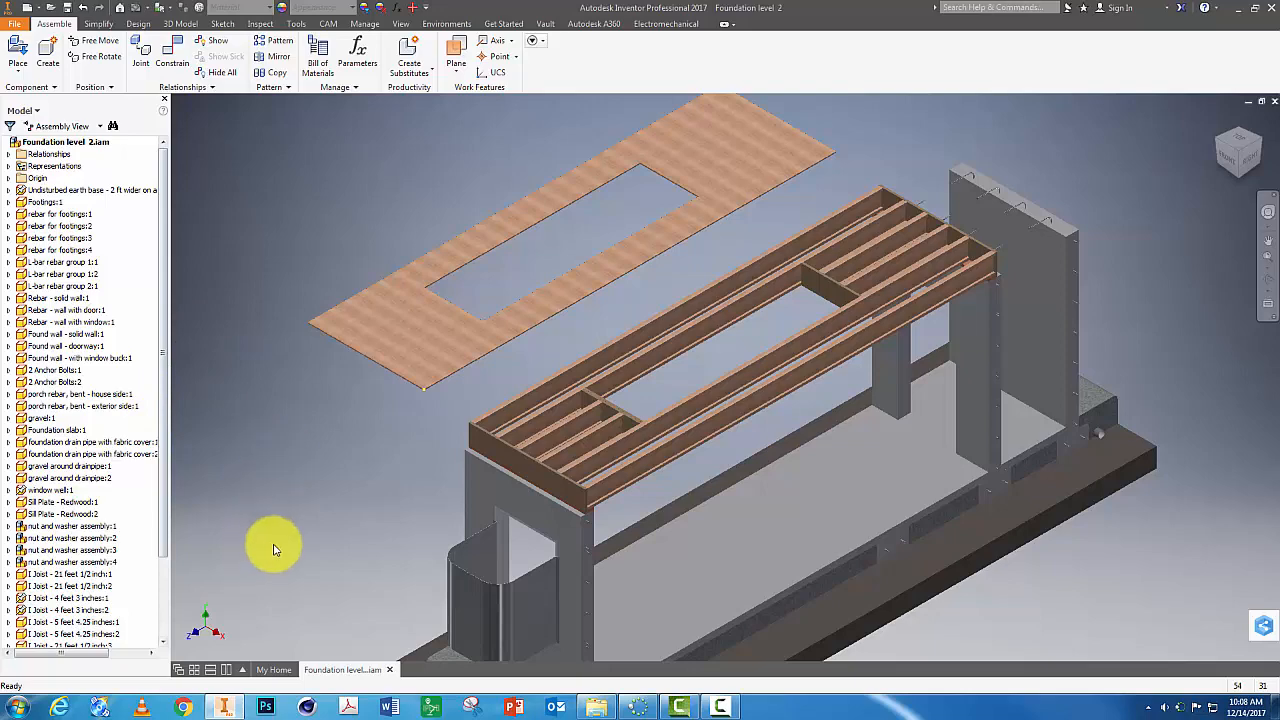
Mate the underside of the sub-floor to the top face of an I-joist with 0.000 in offset.
scroll(383, 456, up, 3)
click(172, 52)
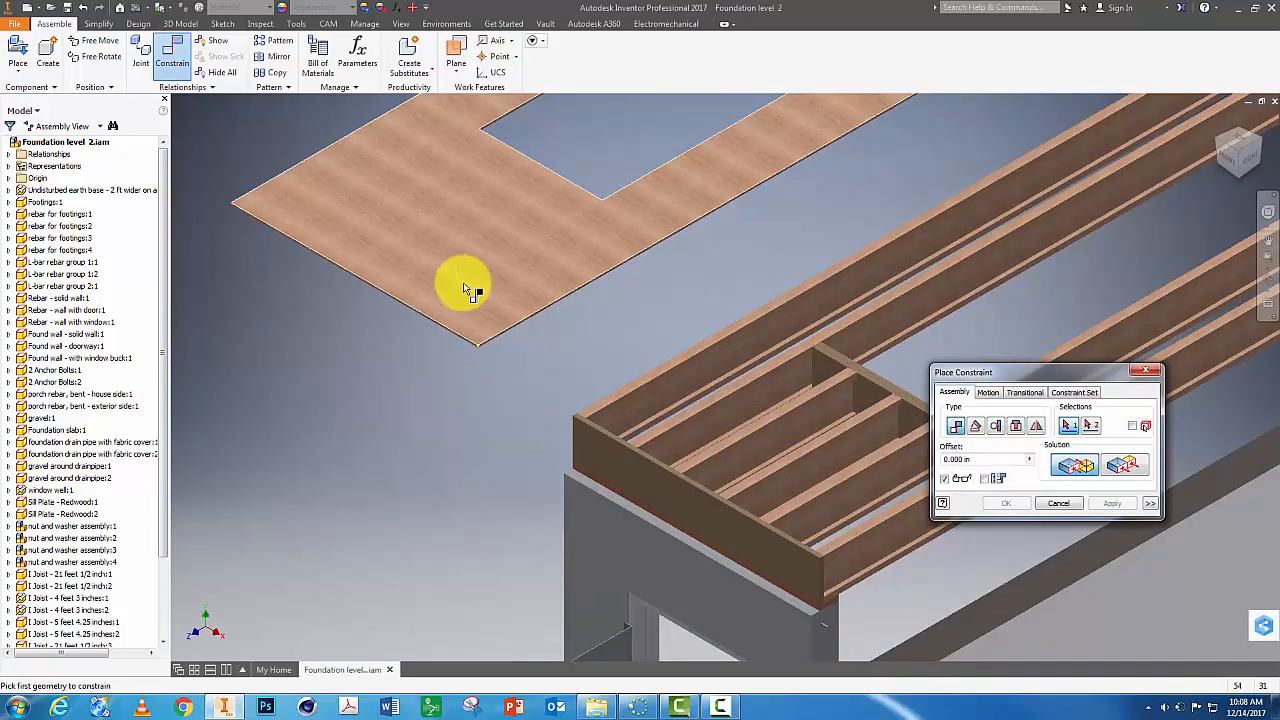
click(476, 362)
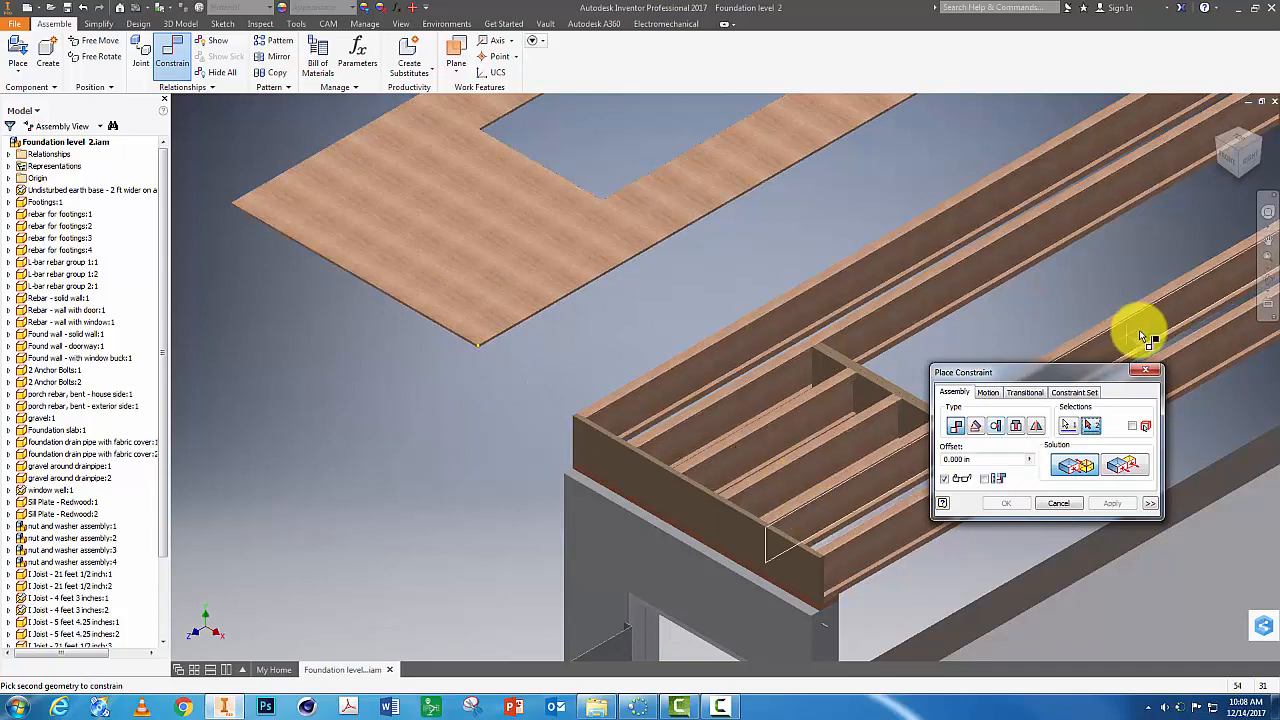
click(1201, 333)
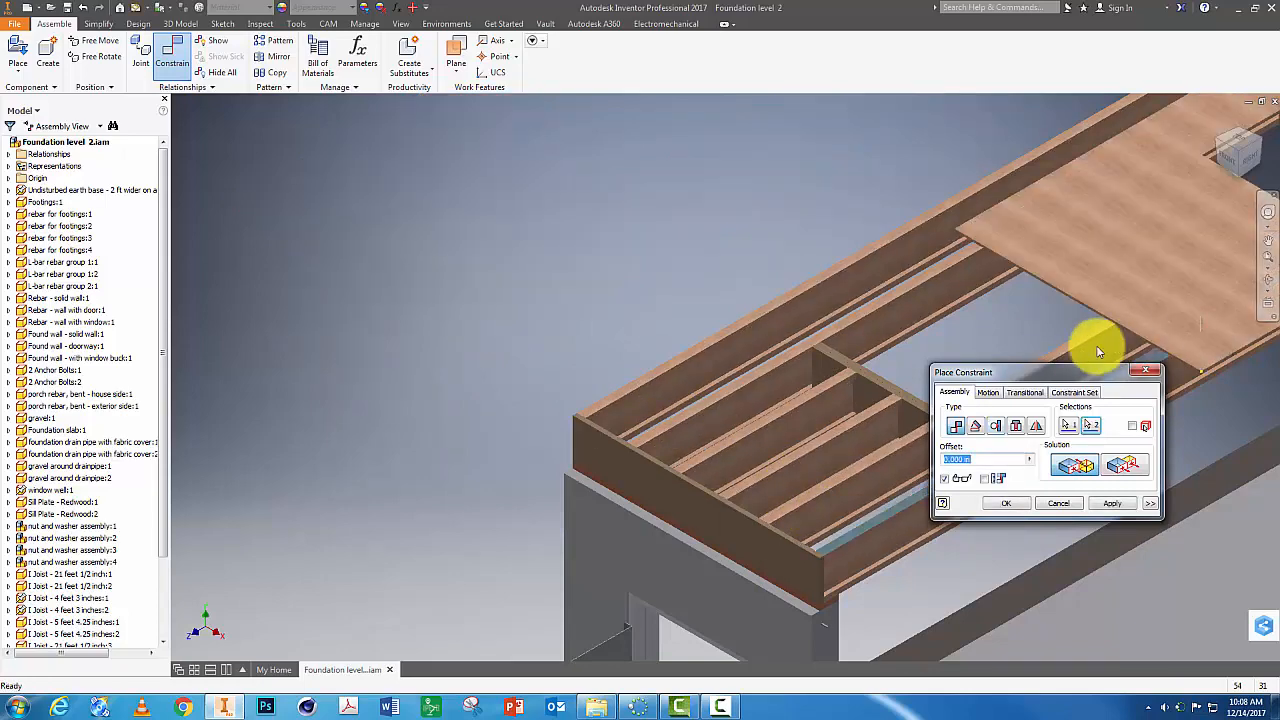
click(1111, 503)
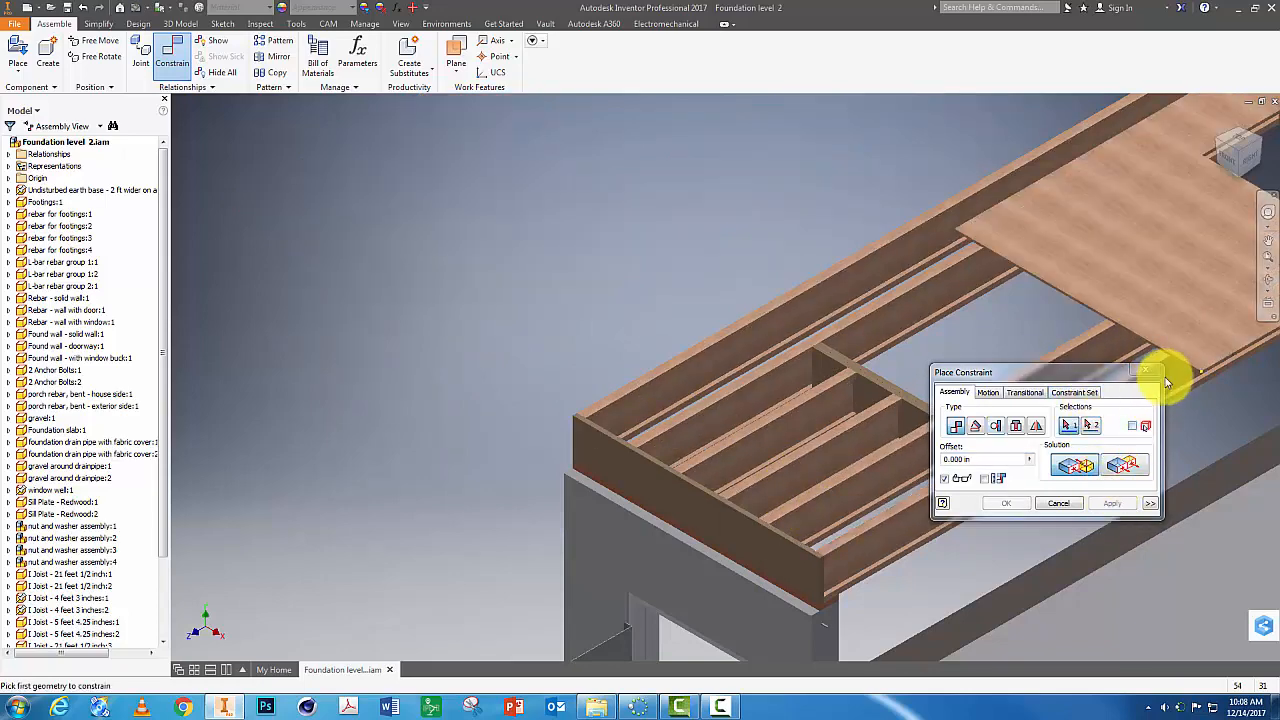
Constrain the sub-floor's short end face flush with the outer face of the rim joist above the window well, with 0.000 in offset.
scroll(1167, 354, down, 2)
scroll(1167, 354, up, 5)
scroll(1123, 326, up, 2)
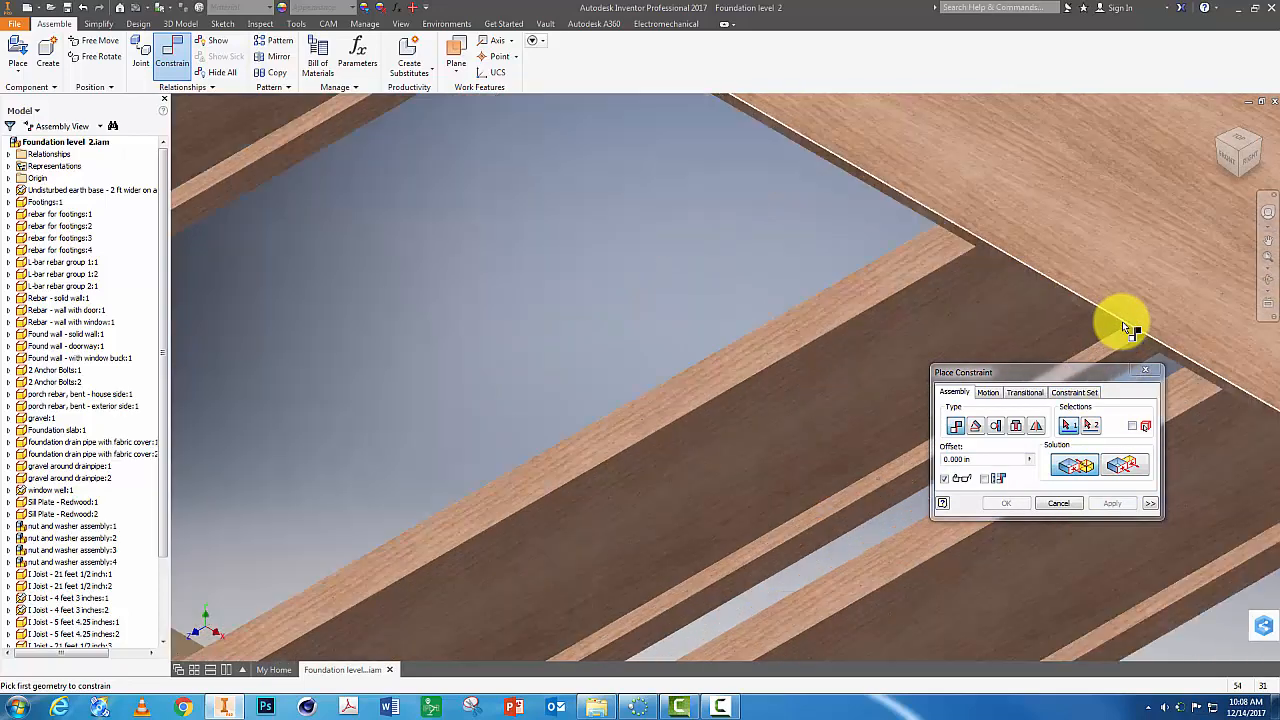
click(1125, 330)
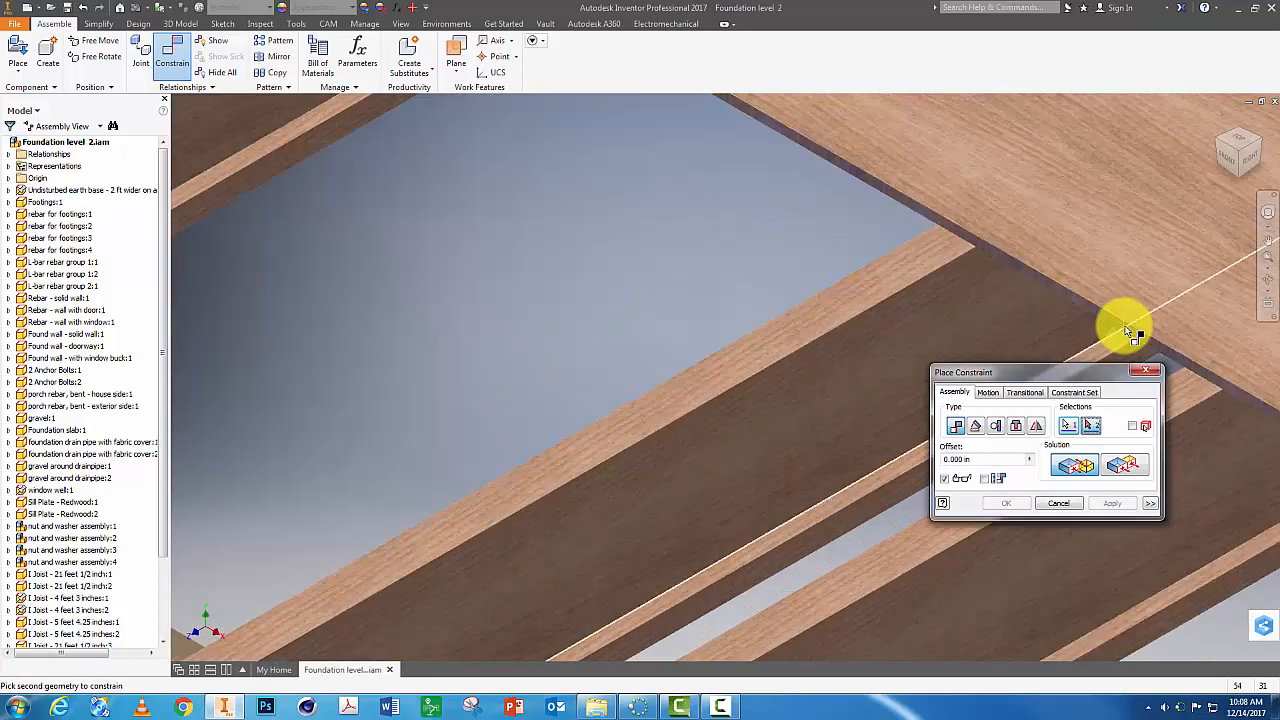
click(1123, 466)
scroll(917, 436, down, 5)
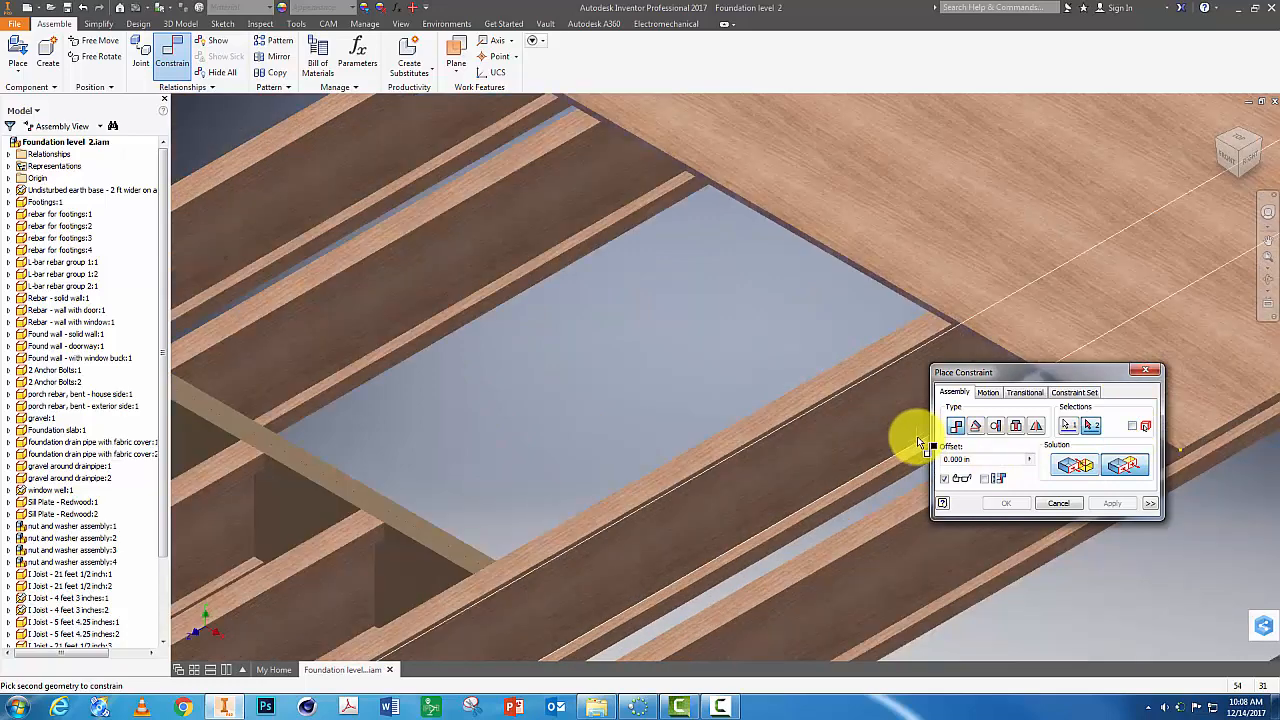
click(742, 545)
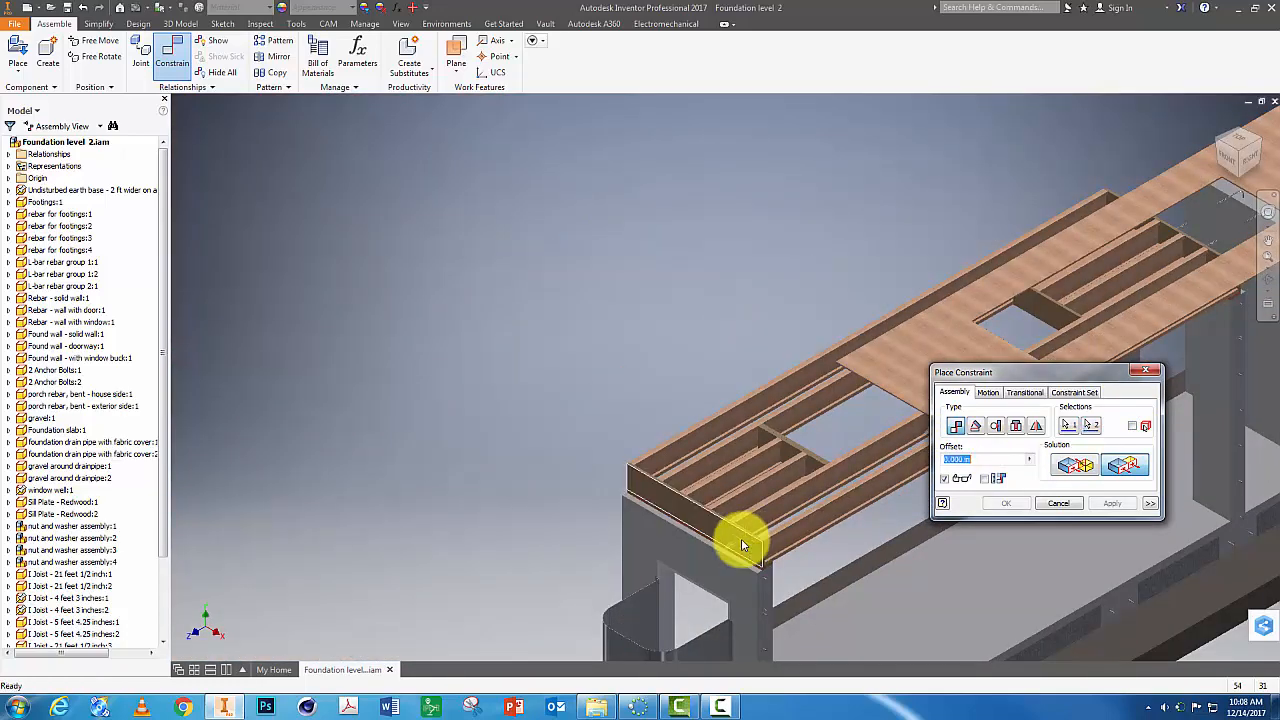
click(1114, 504)
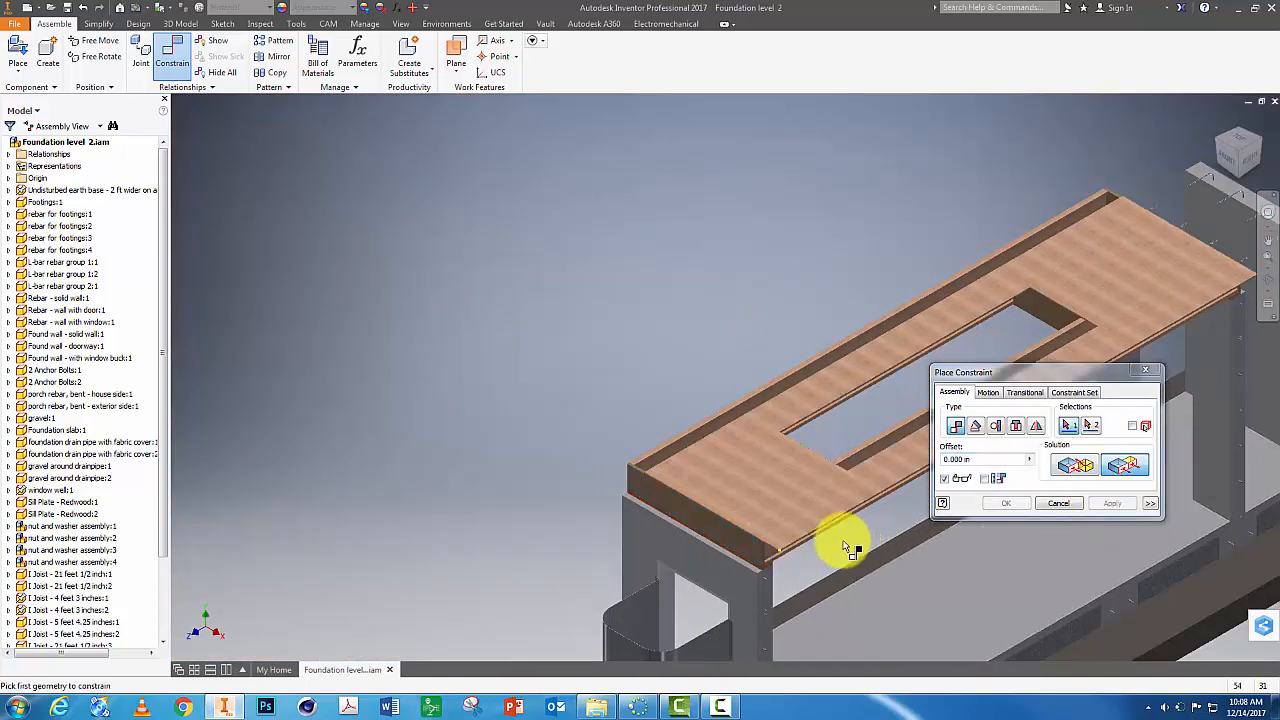
Constrain the sub-floor's long edge face flush with the outer flange face of the outermost I-joist, with 0.000 in offset.
scroll(835, 538, up, 8)
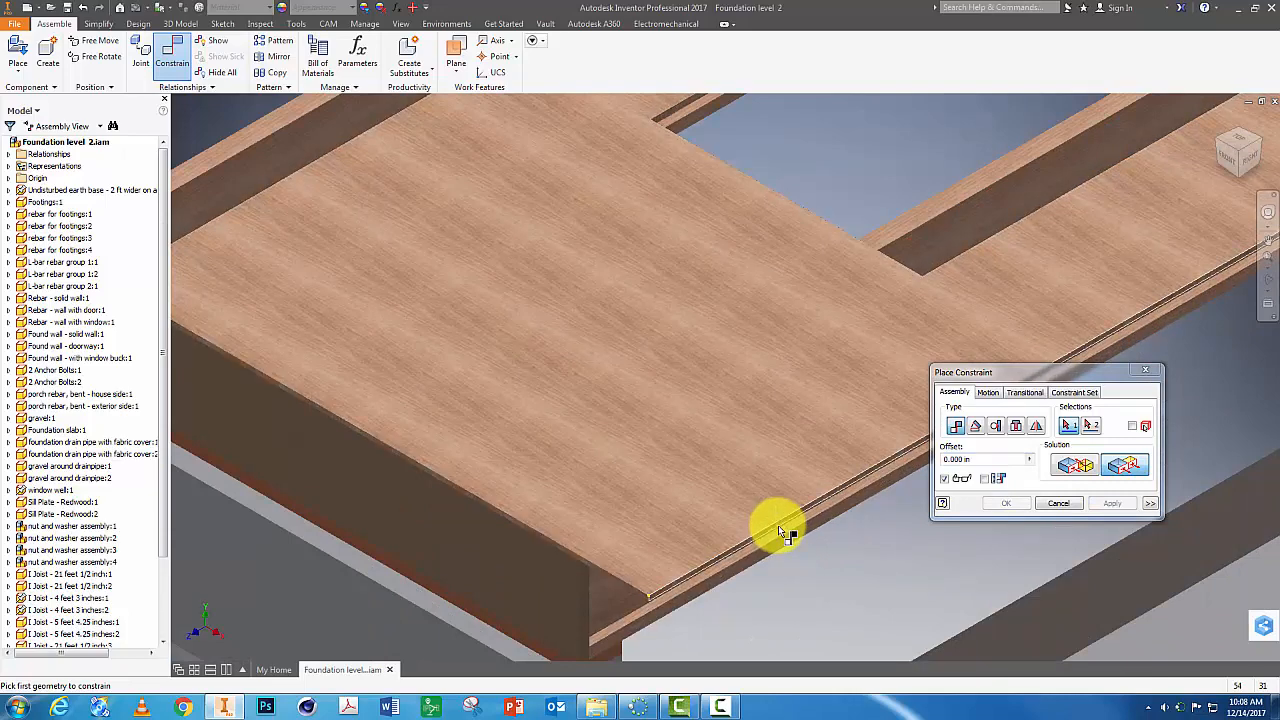
scroll(774, 525, up, 3)
click(772, 523)
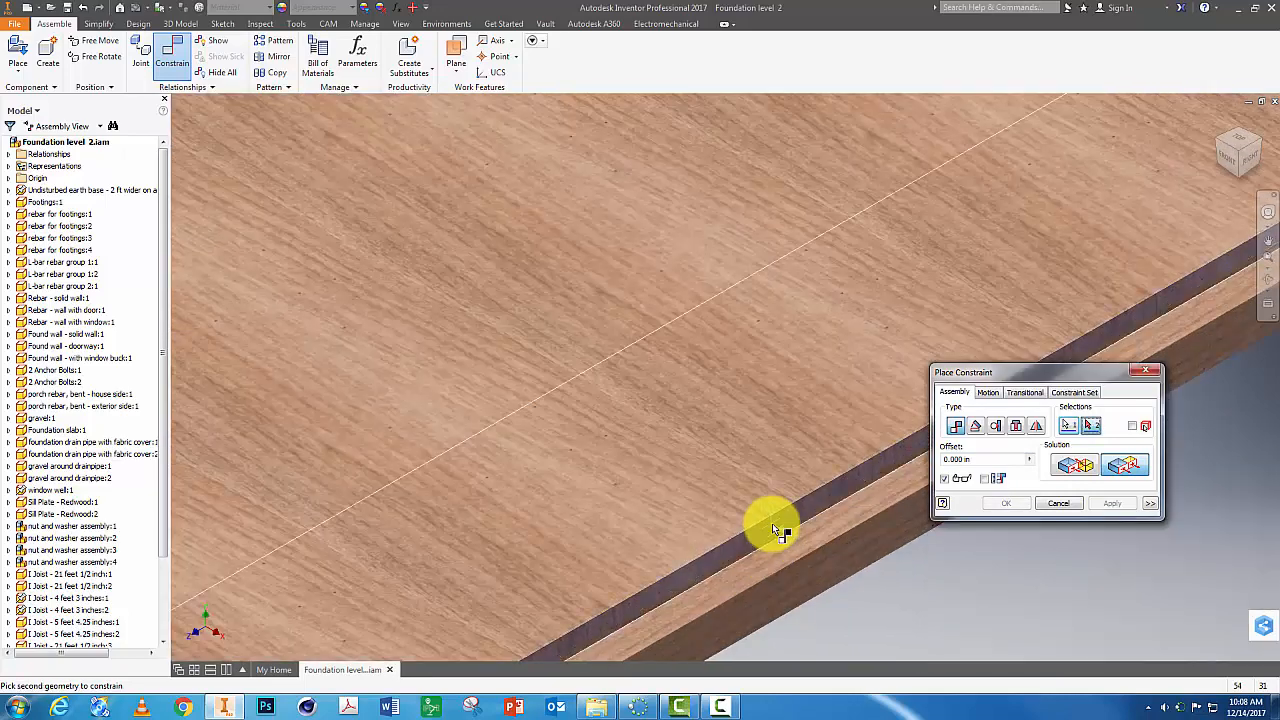
click(786, 592)
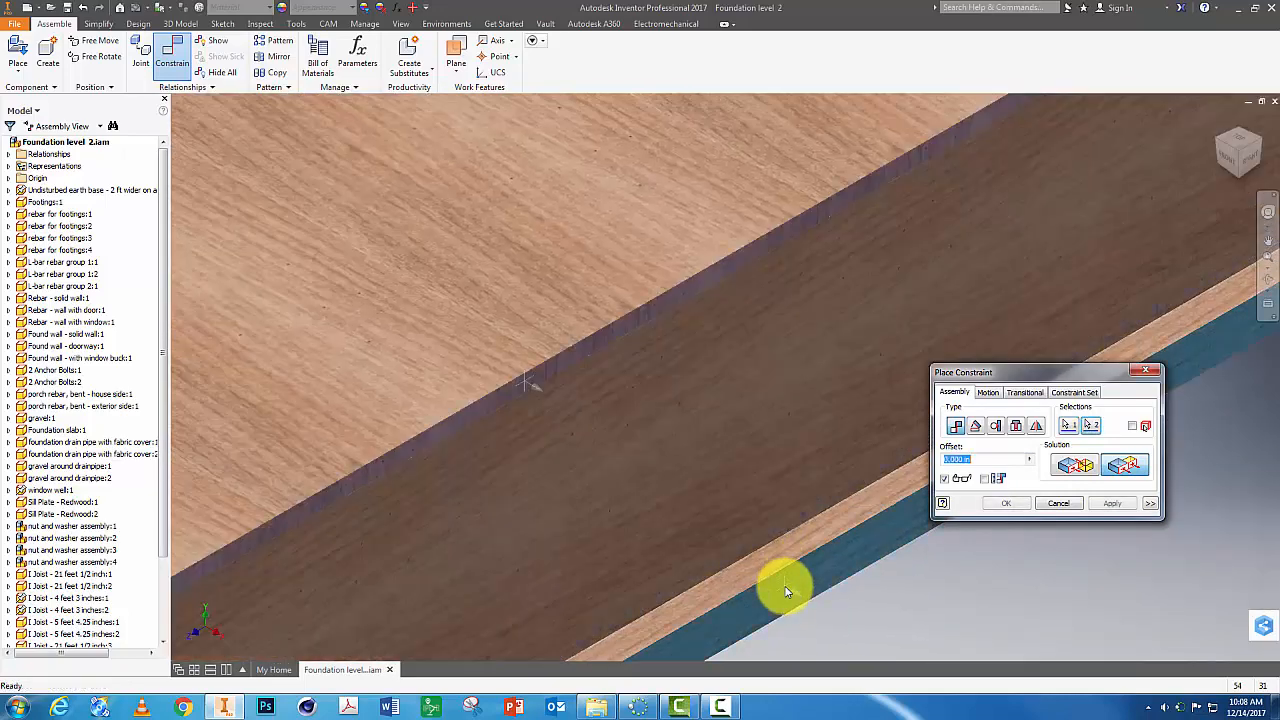
click(1111, 503)
scroll(800, 448, down, 6)
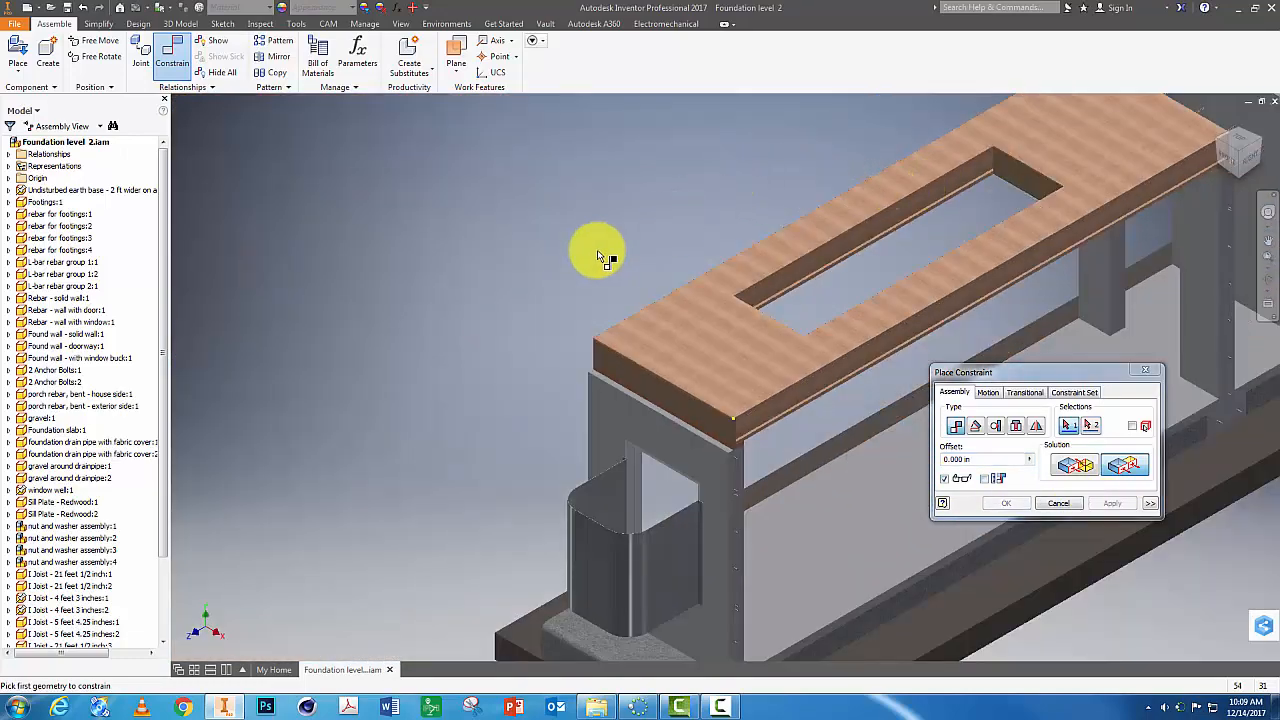
middle_drag(598, 258, 329, 331)
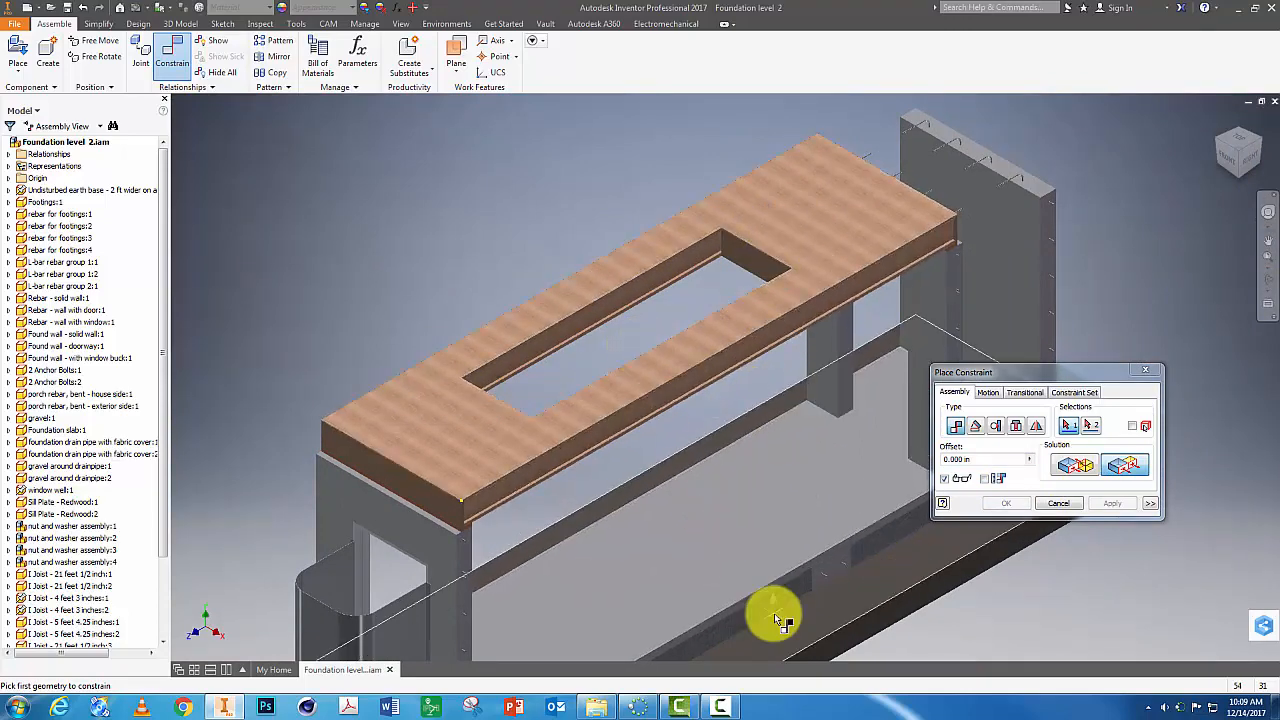
Save the assembly, and also save it in Wall Section files under the new name "Main floor ready for stairs".
click(12, 28)
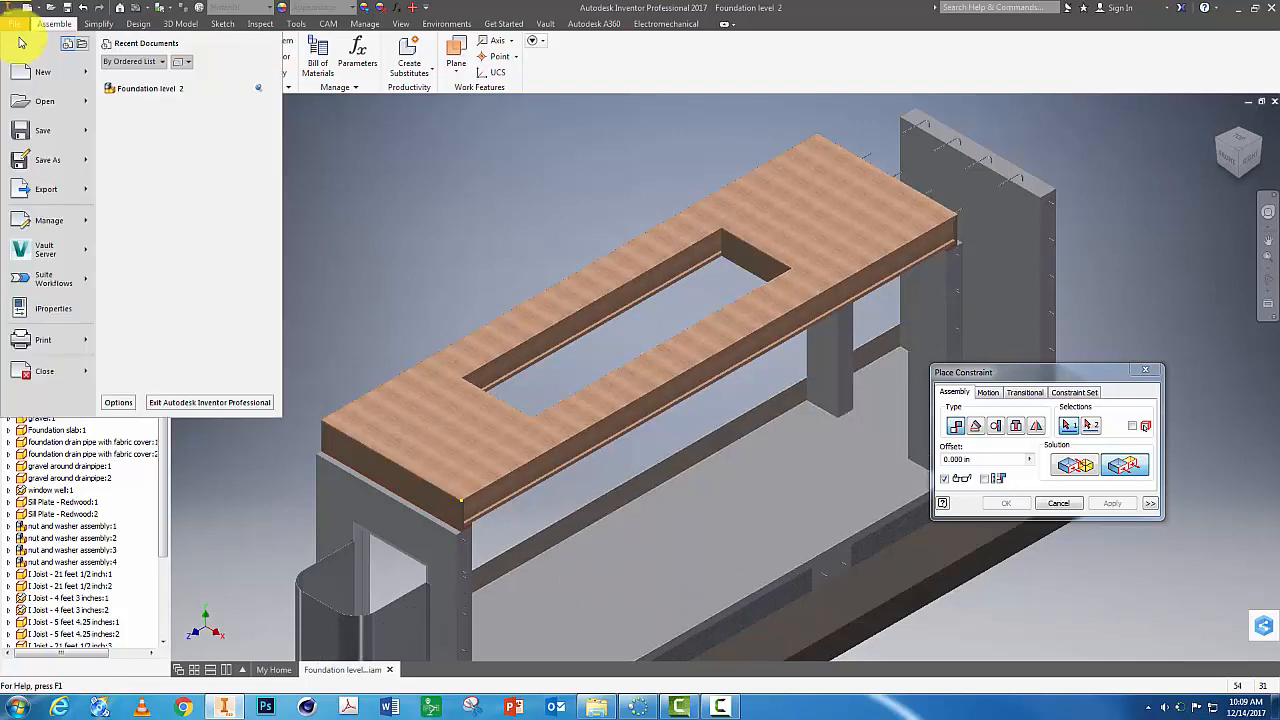
click(34, 126)
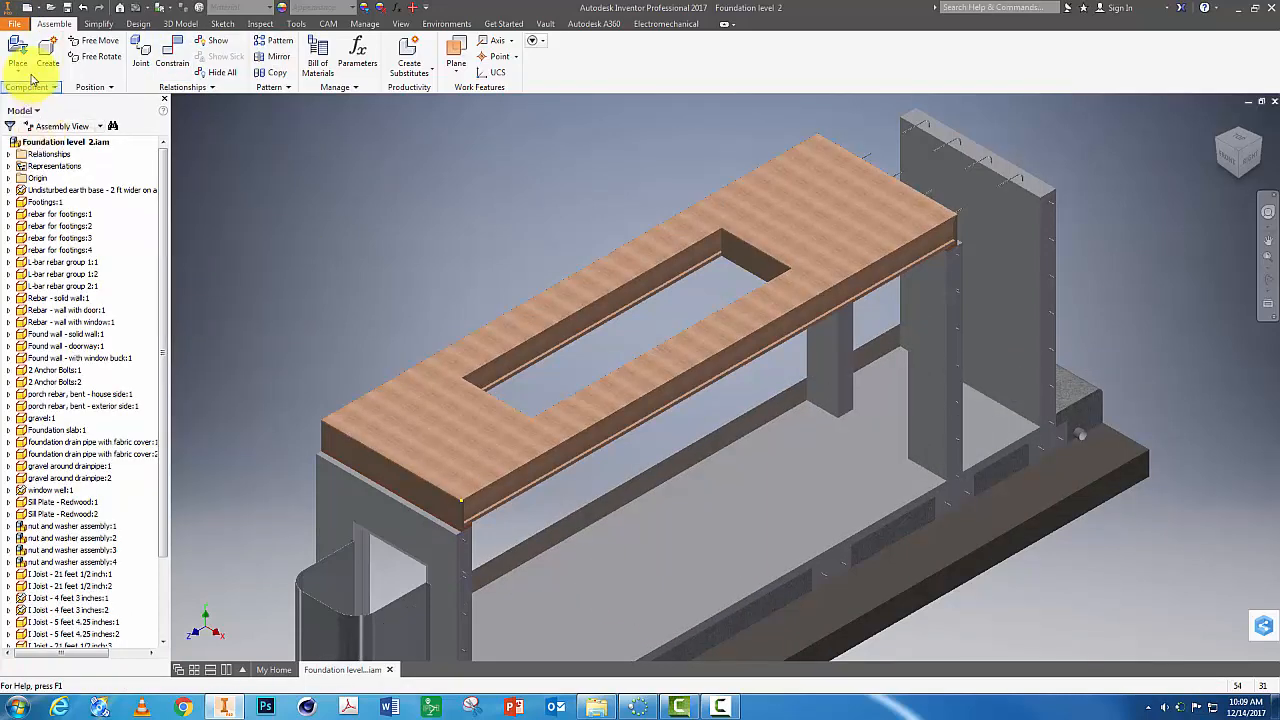
click(15, 25)
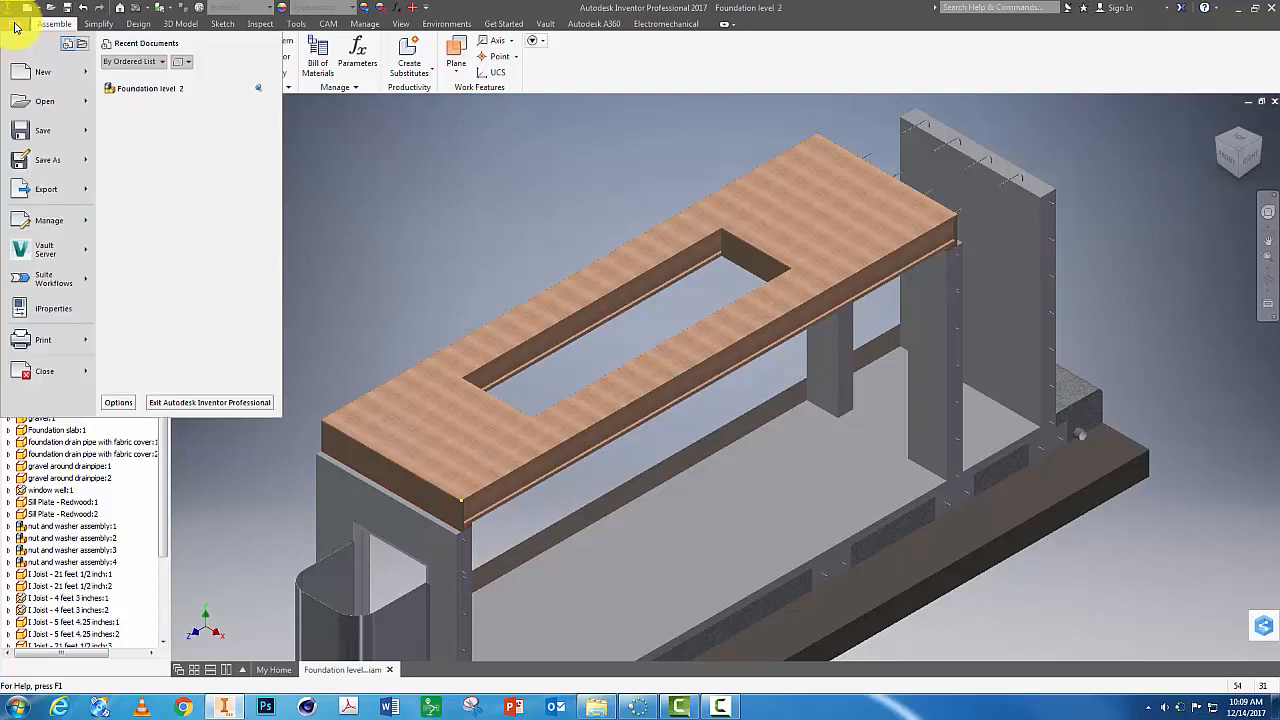
click(46, 160)
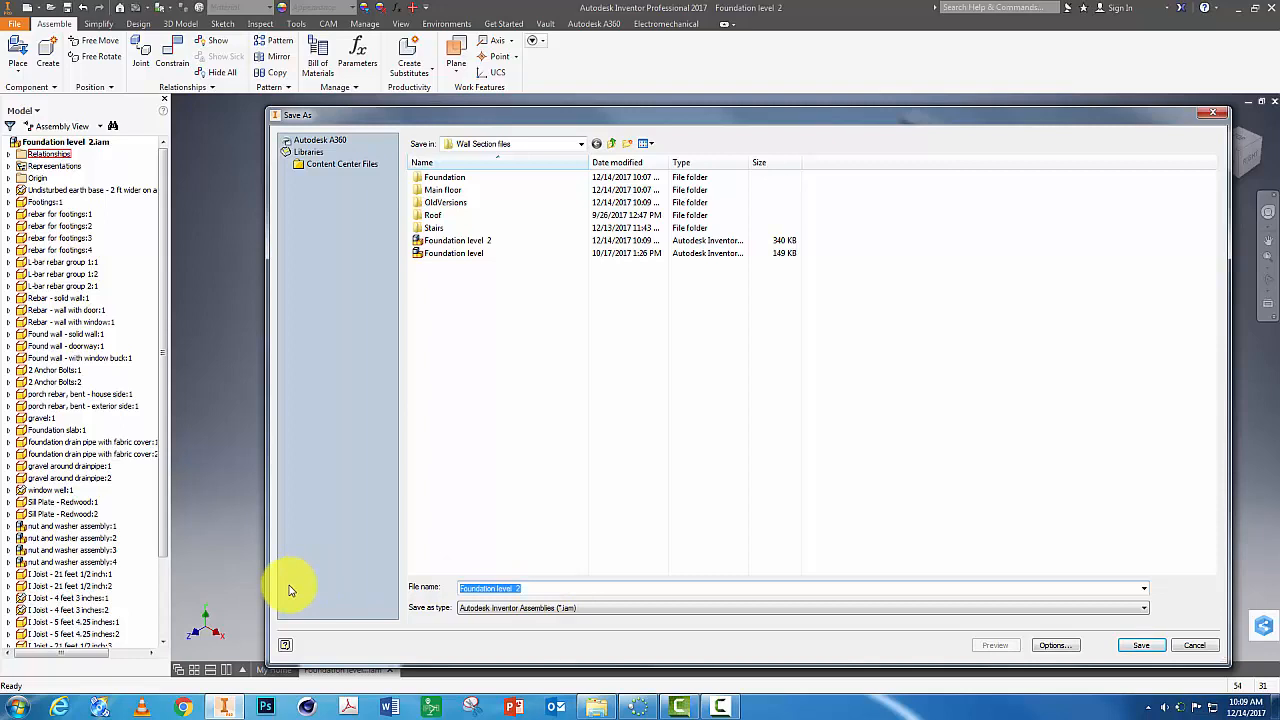
text(Main fl)
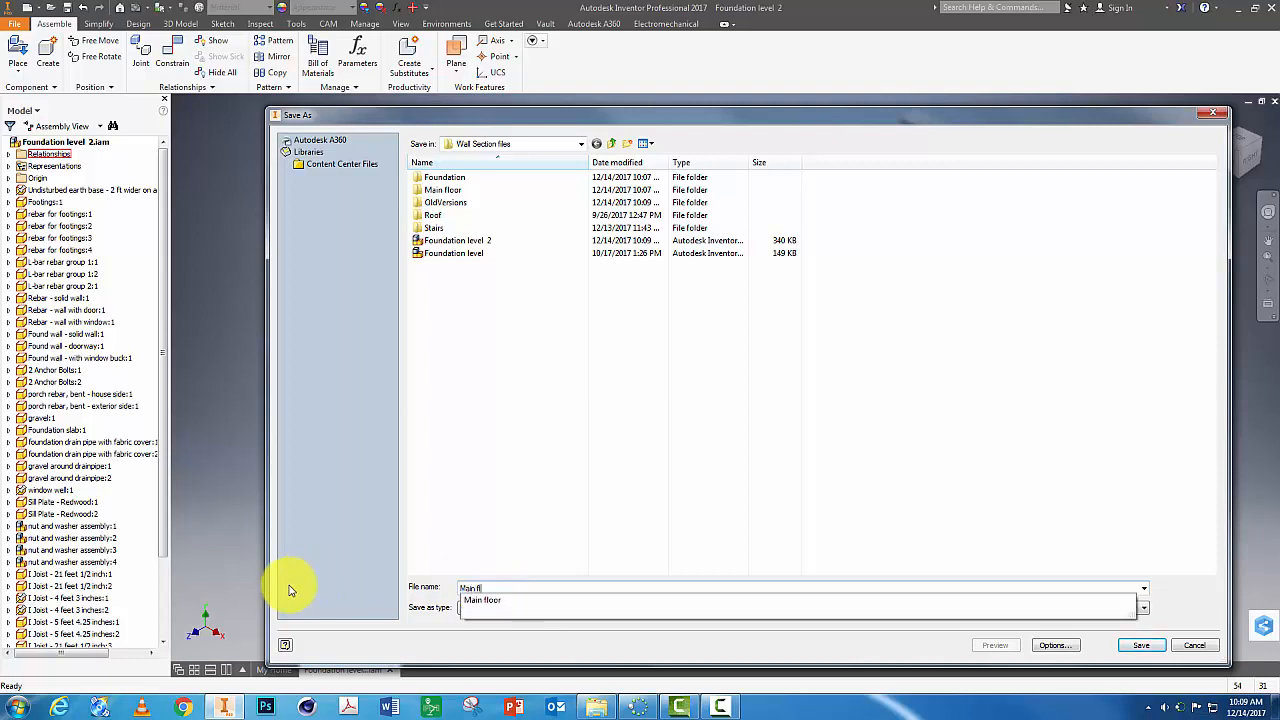
text(oor ready for stairs)
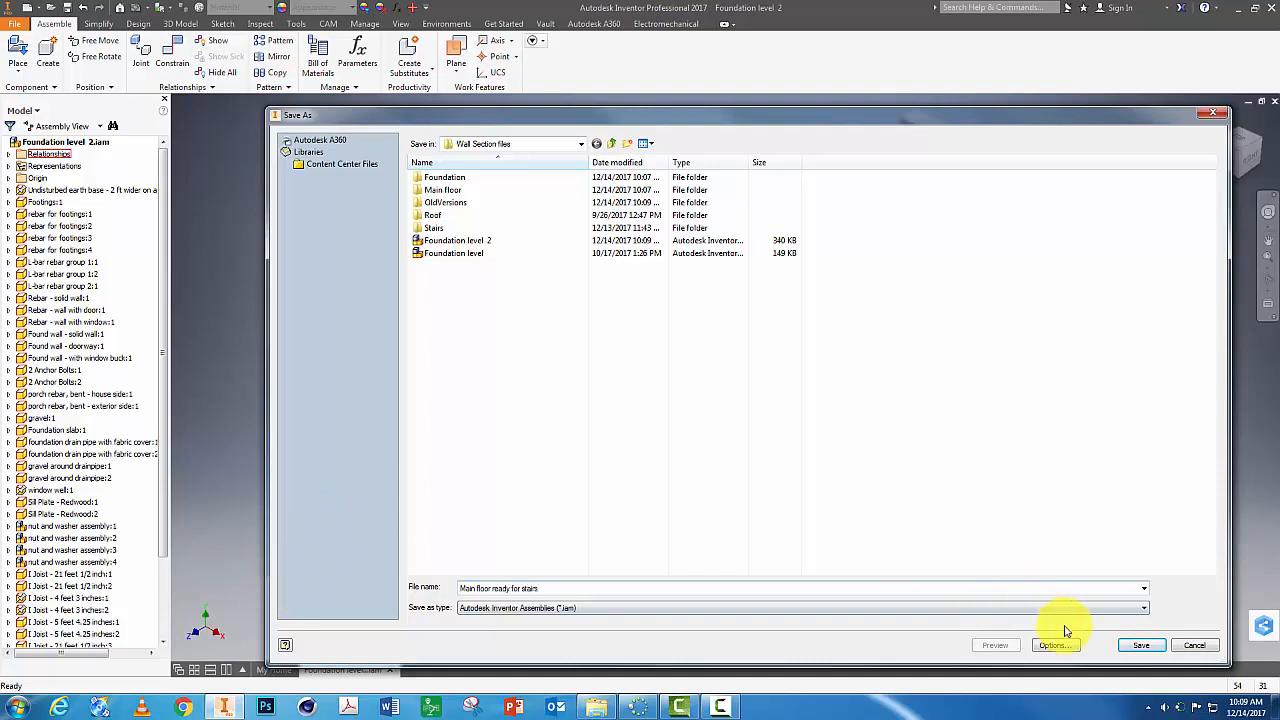
click(1141, 645)
Switch to the Wall Section files folder in File Explorer and check the Foundation level 2 and Main floor ready for stairs assemblies.
click(1254, 8)
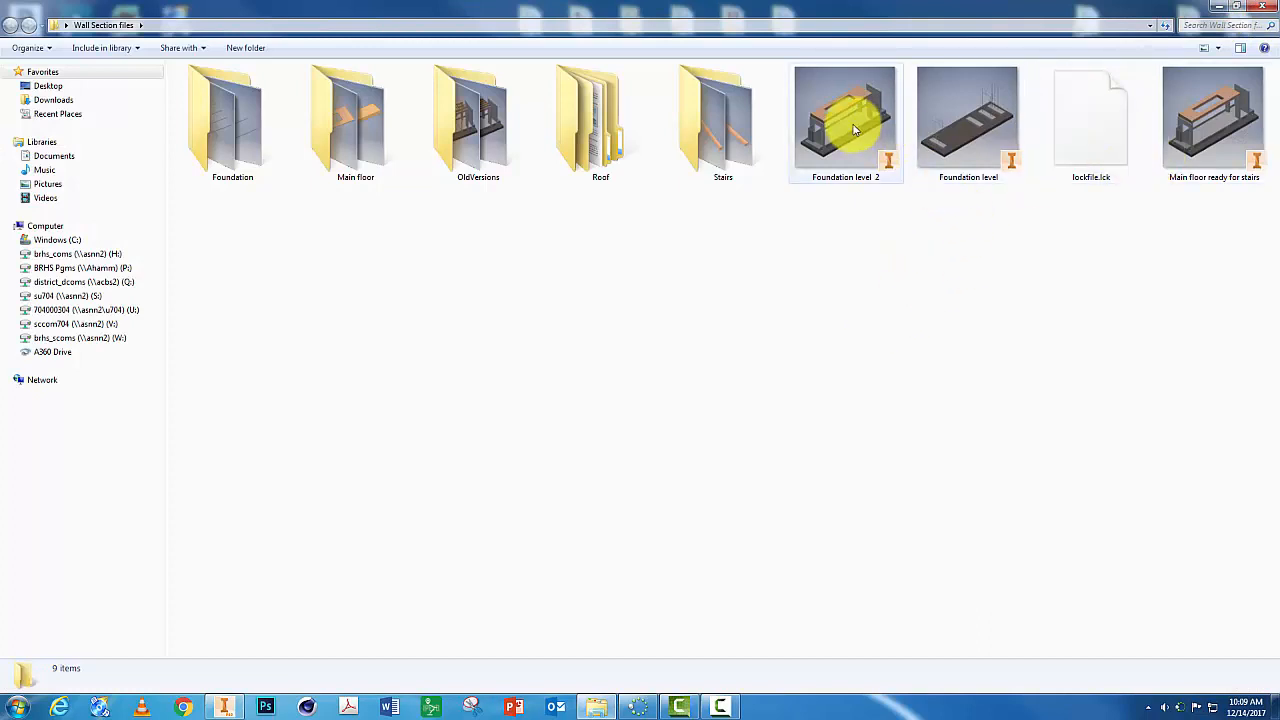
click(847, 177)
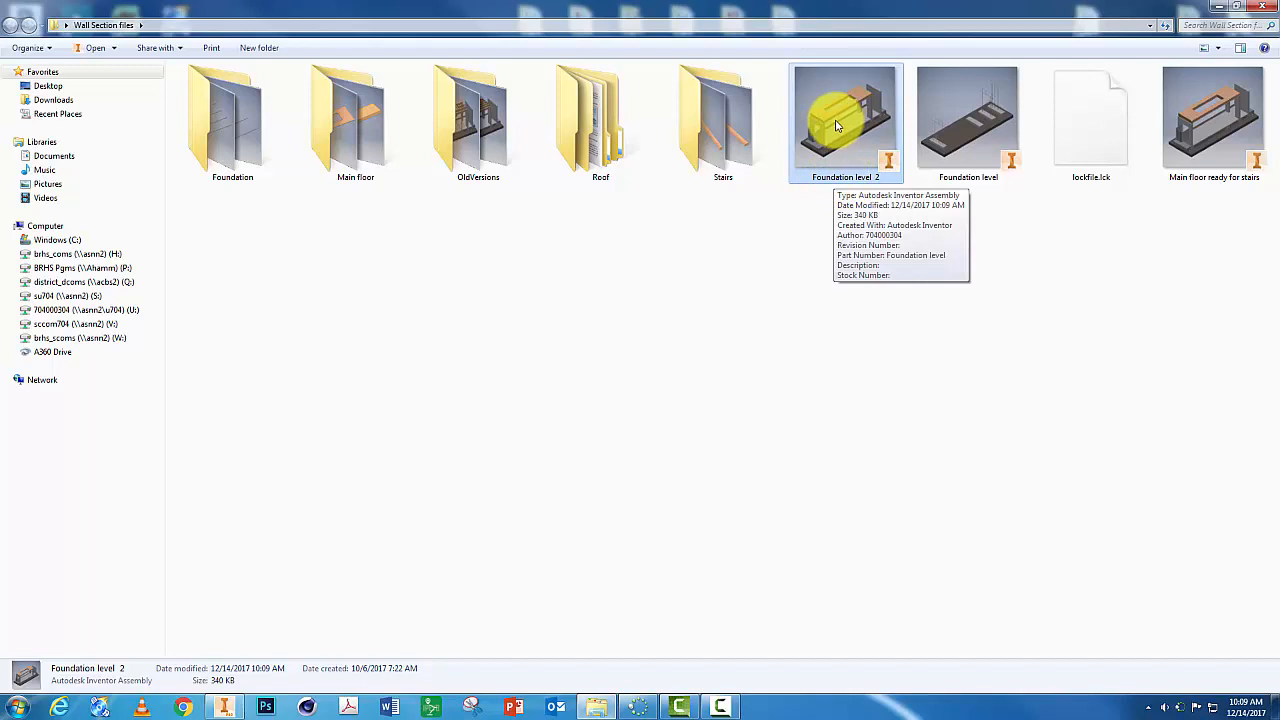
click(1206, 128)
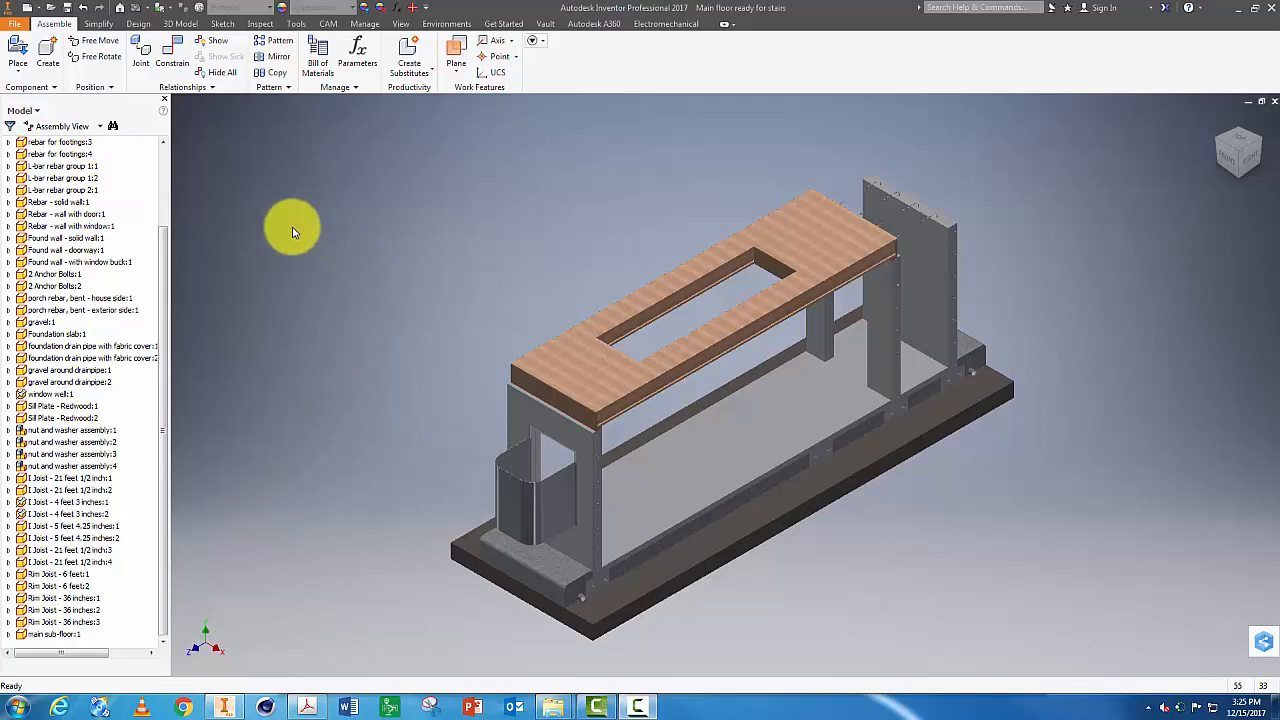
Place one "bearing wall by stairs - redwood sole plate" part from the Stairs folder beside the sub-floor.
click(20, 52)
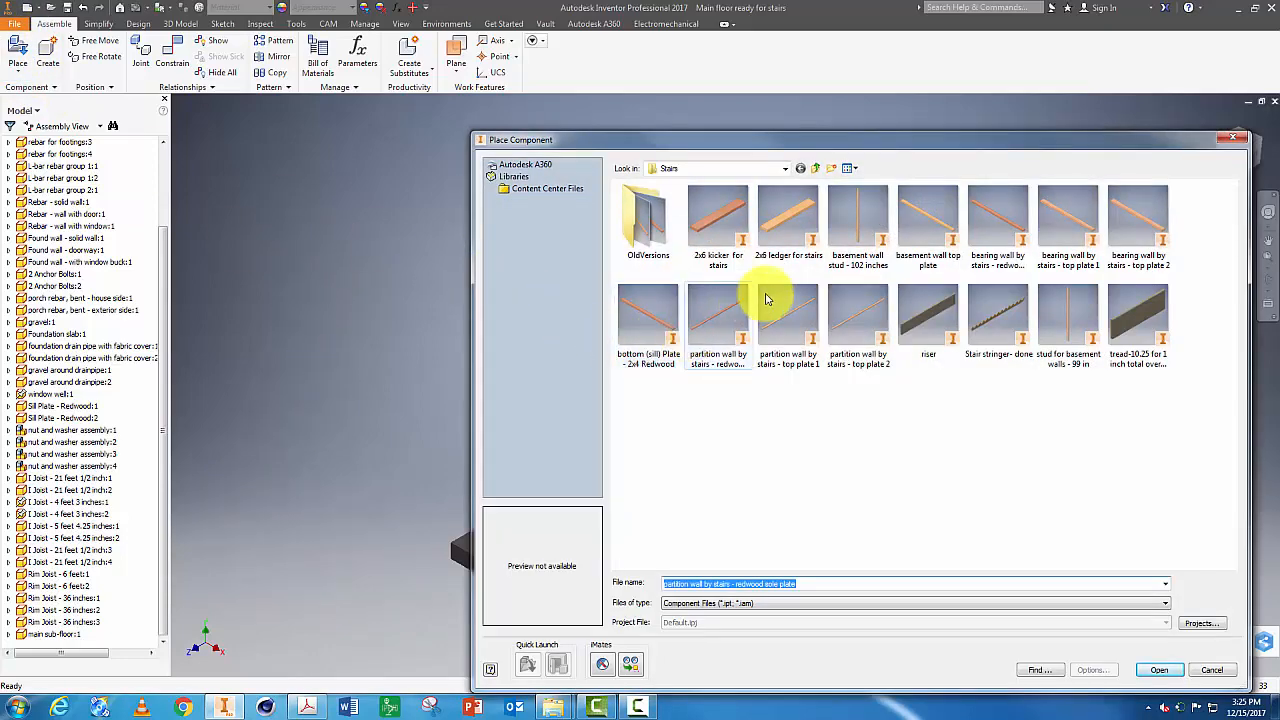
click(995, 243)
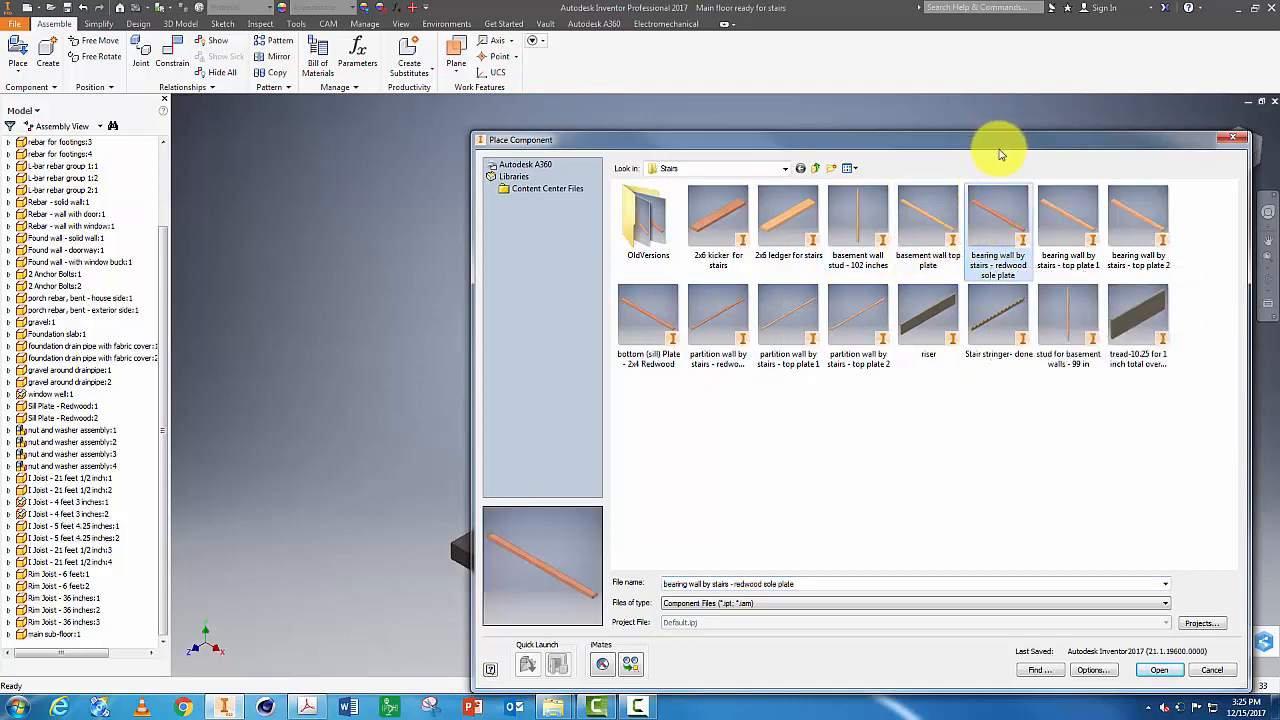
double_click(990, 220)
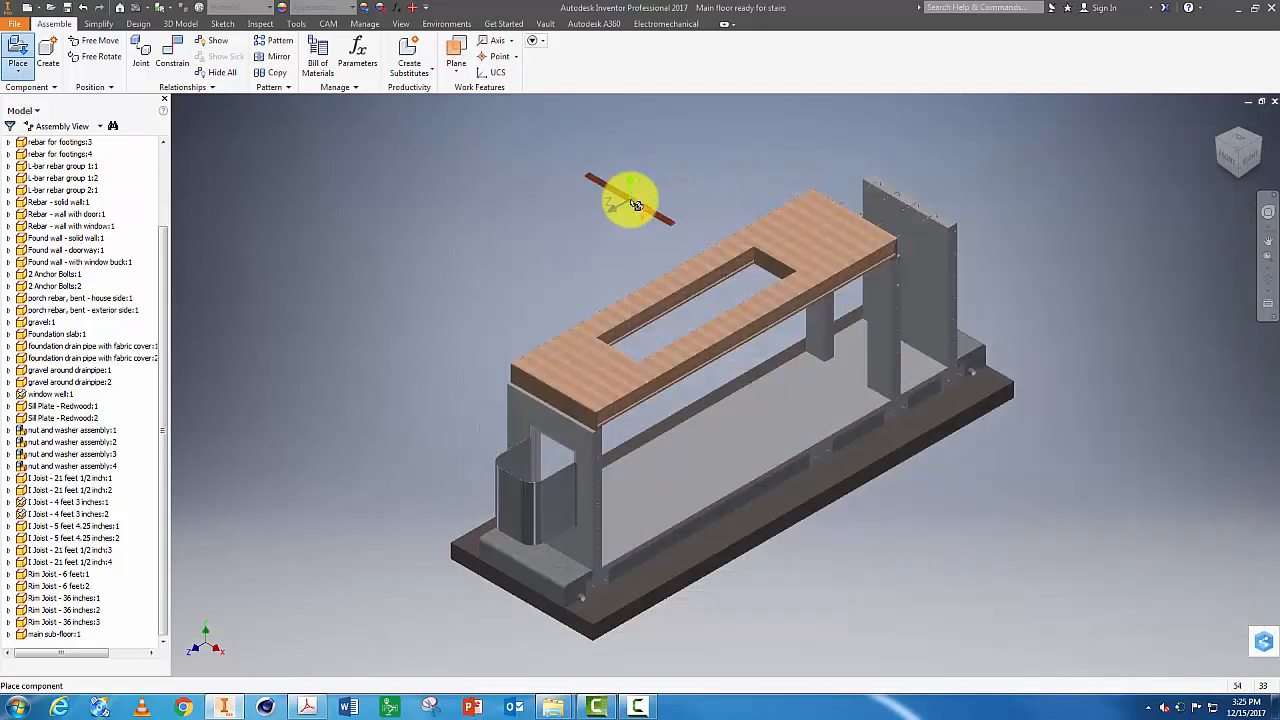
click(651, 204)
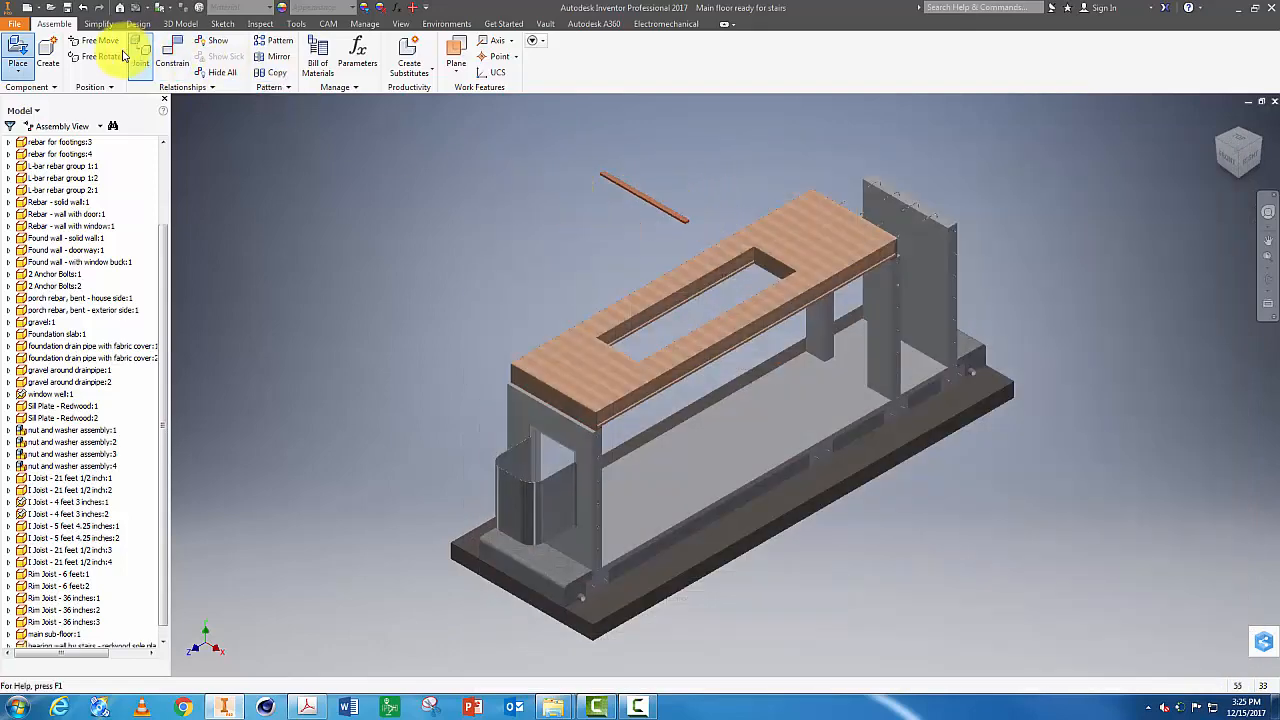
Place one "partition wall by stairs - redwood sole plate" part from the Stairs folder beside the sub-floor.
click(18, 55)
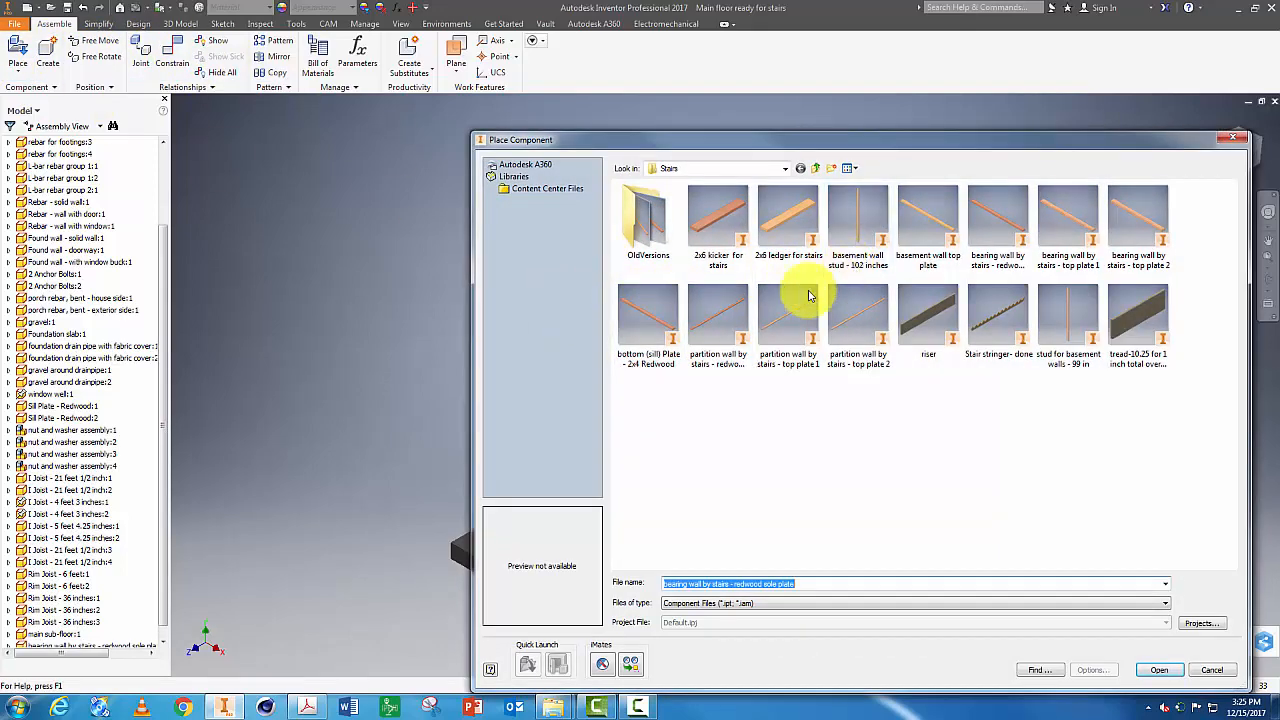
click(708, 308)
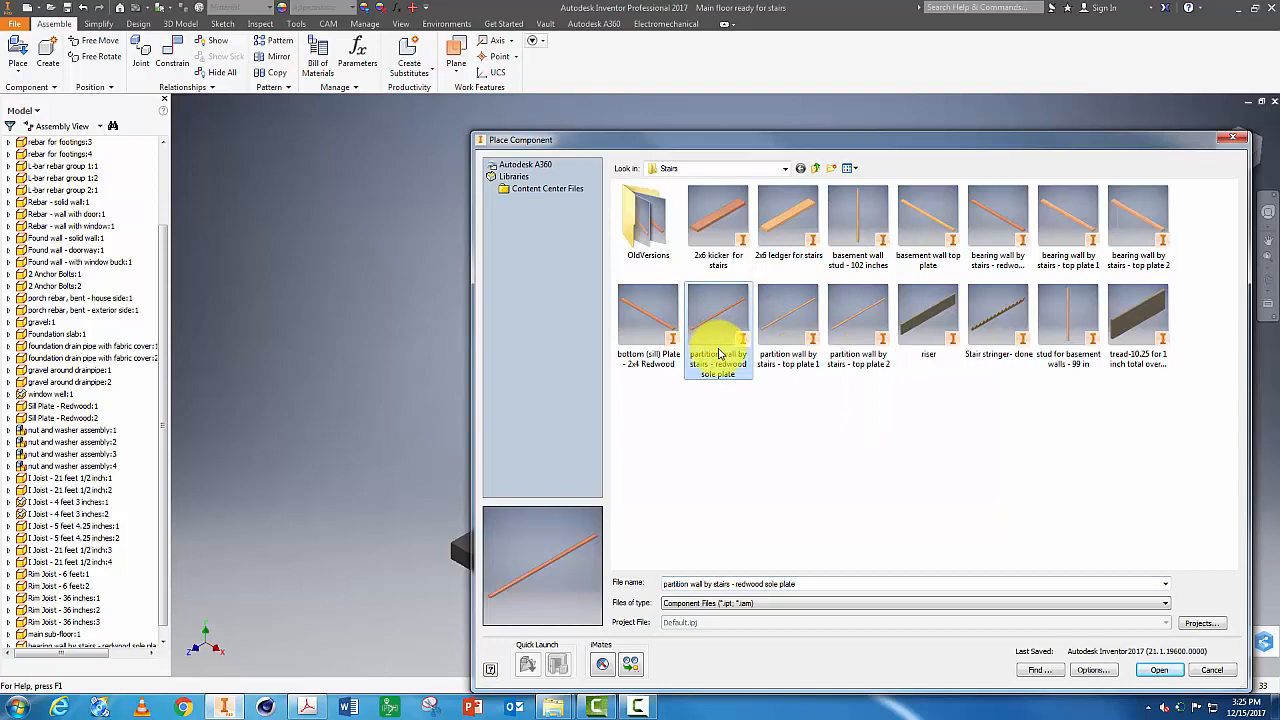
double_click(706, 300)
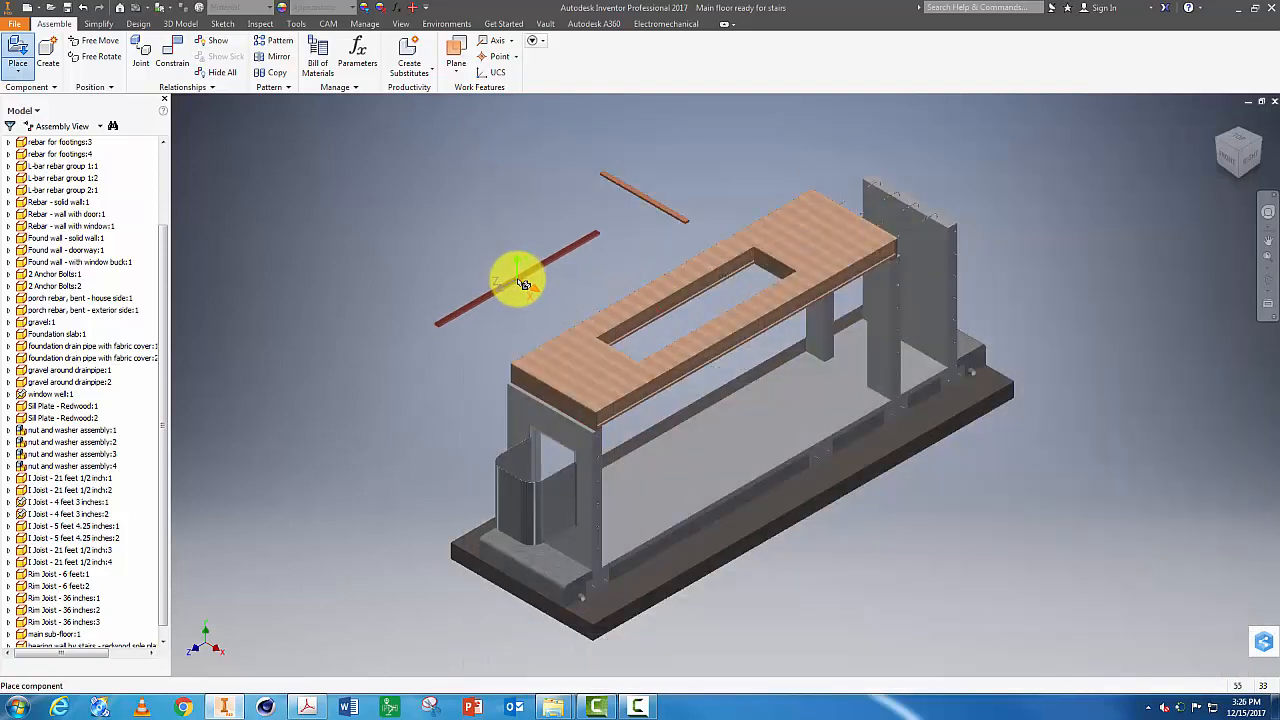
click(510, 283)
key(Escape)
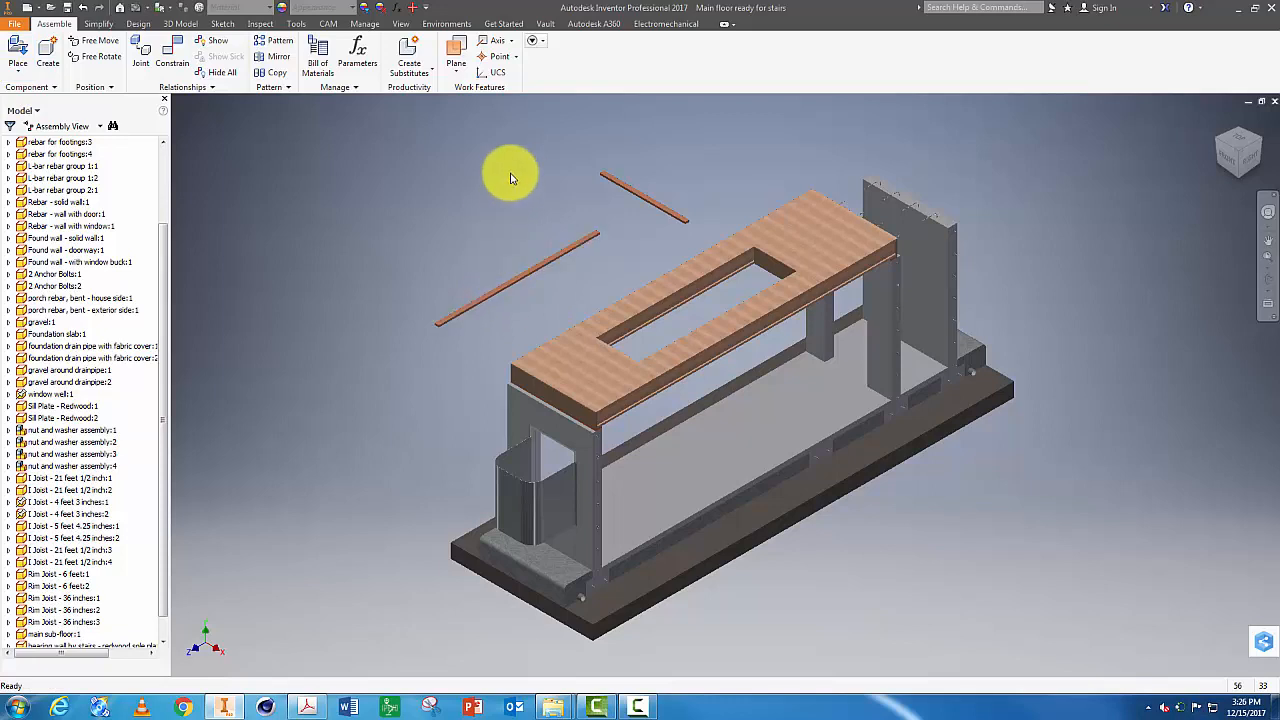
Mate the bottom face of the bearing wall sole plate to the top face of the foundation slab with 0.000 in offset.
scroll(563, 188, up, 3)
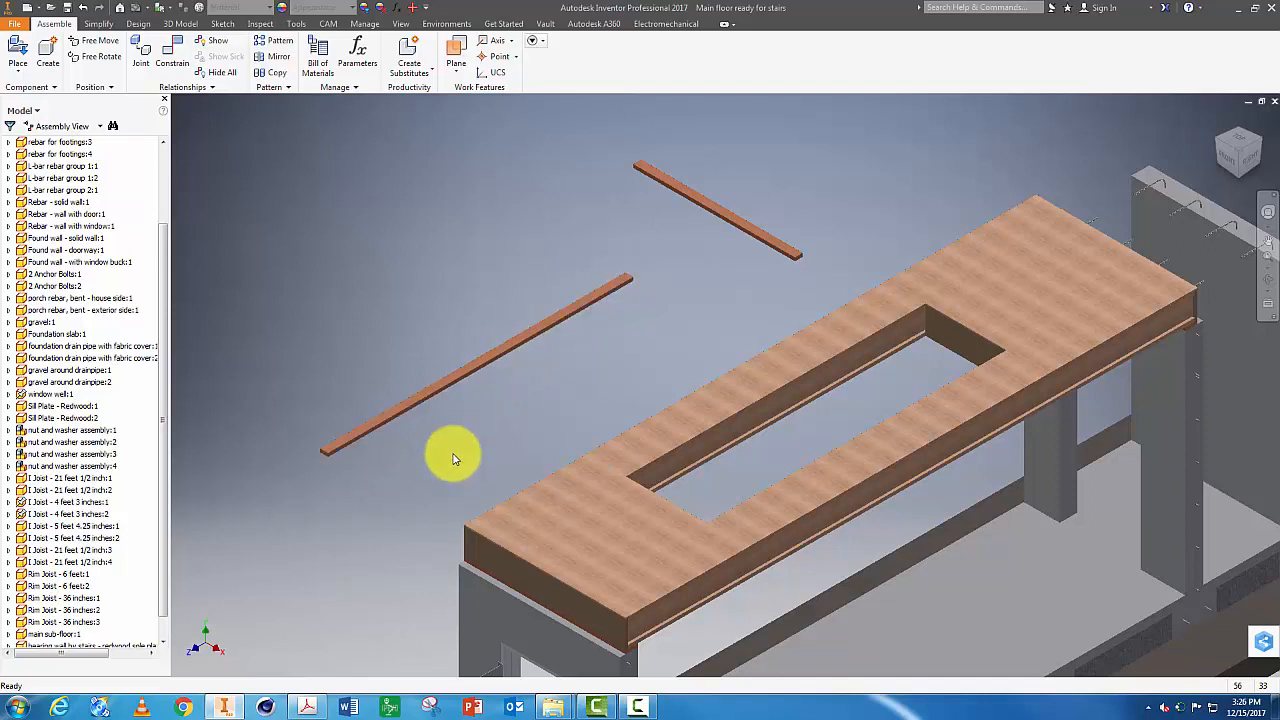
scroll(470, 588, up, 5)
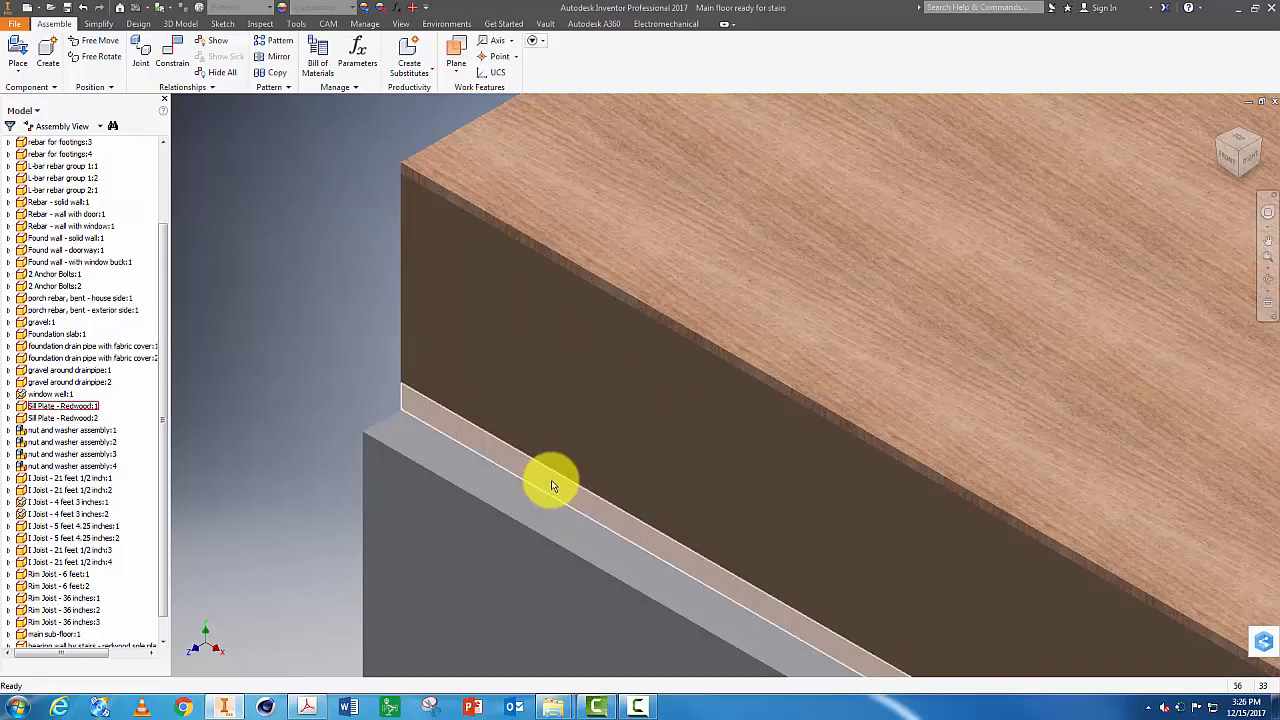
scroll(305, 312, up, 10)
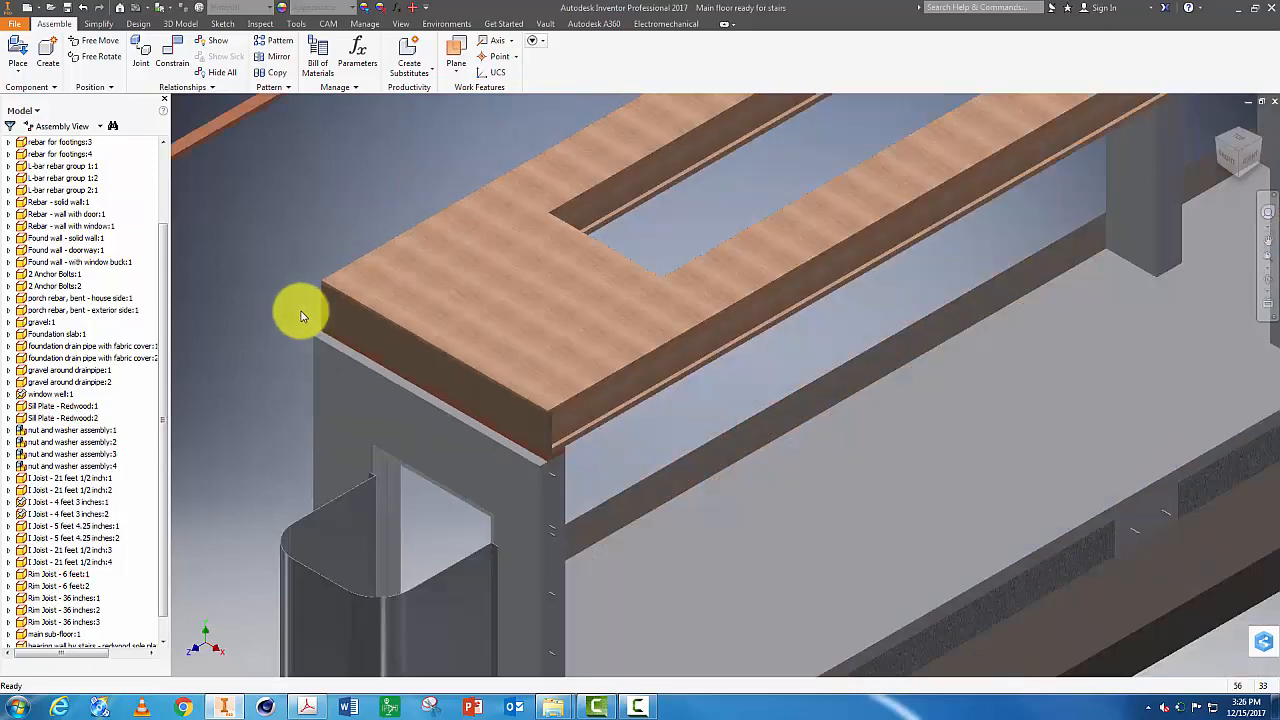
scroll(457, 346, down, 5)
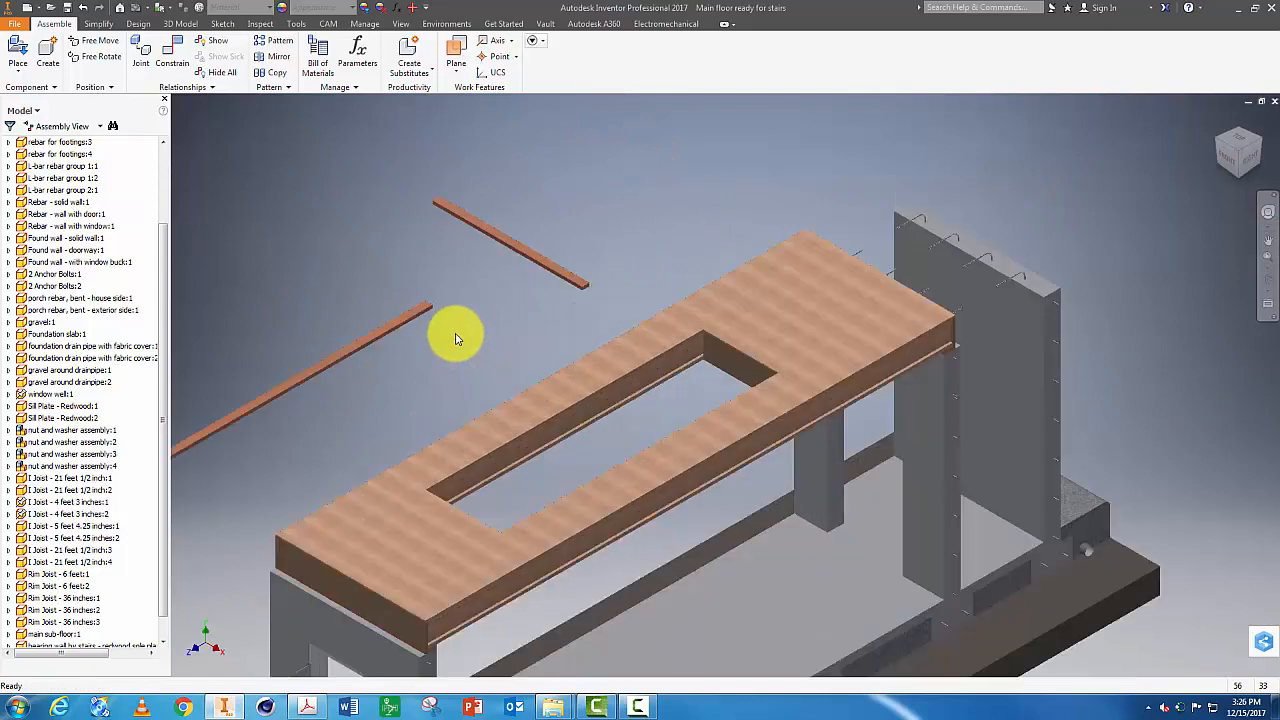
click(176, 42)
scroll(565, 270, down, 5)
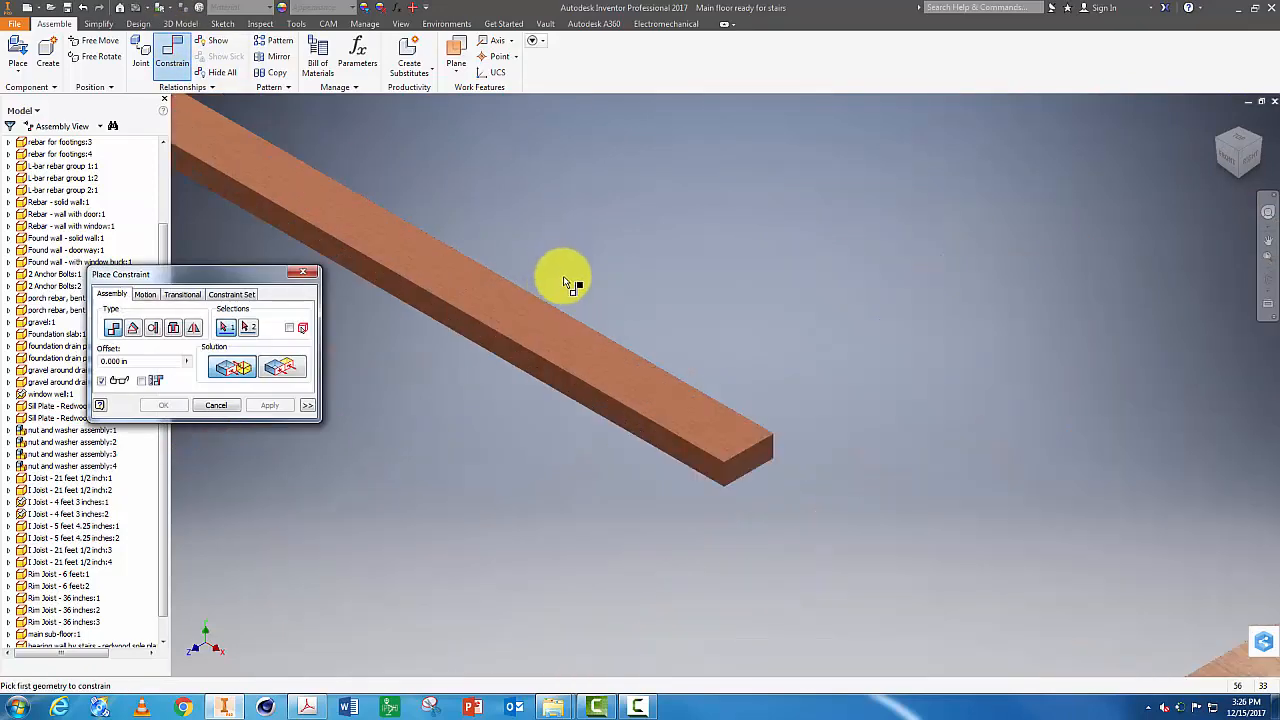
right_click(577, 360)
click(568, 417)
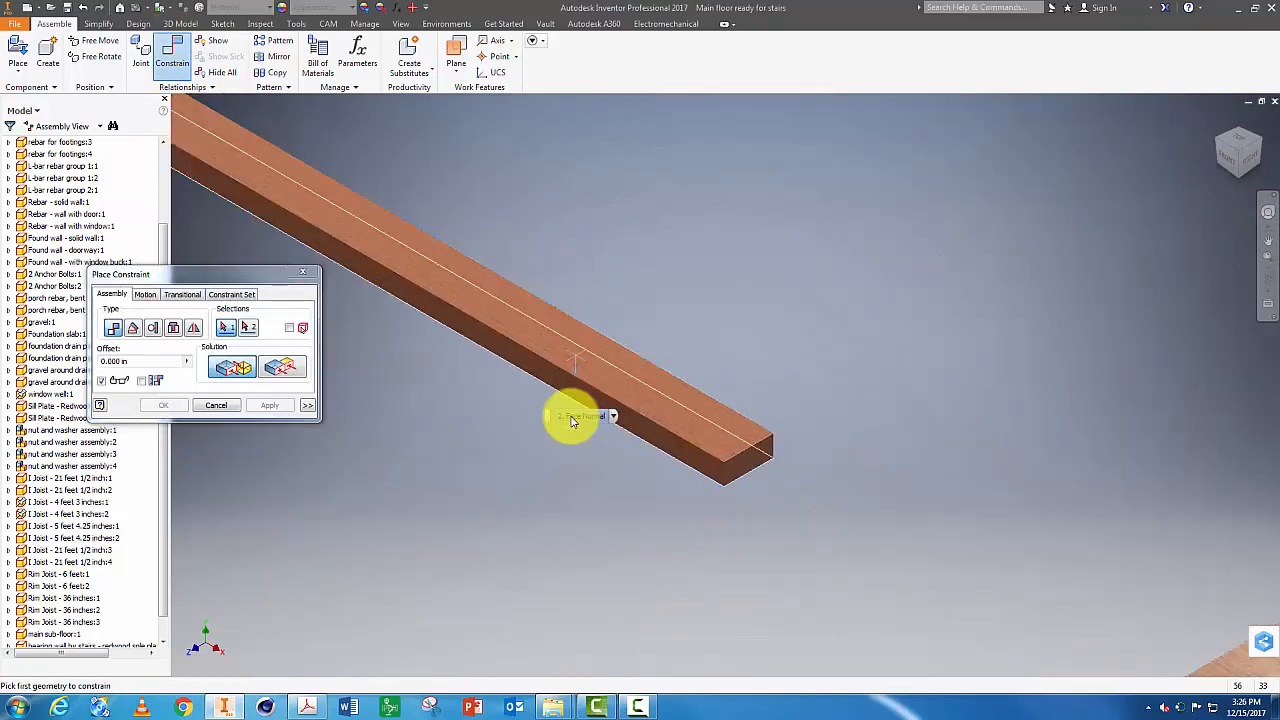
click(572, 418)
scroll(814, 522, up, 5)
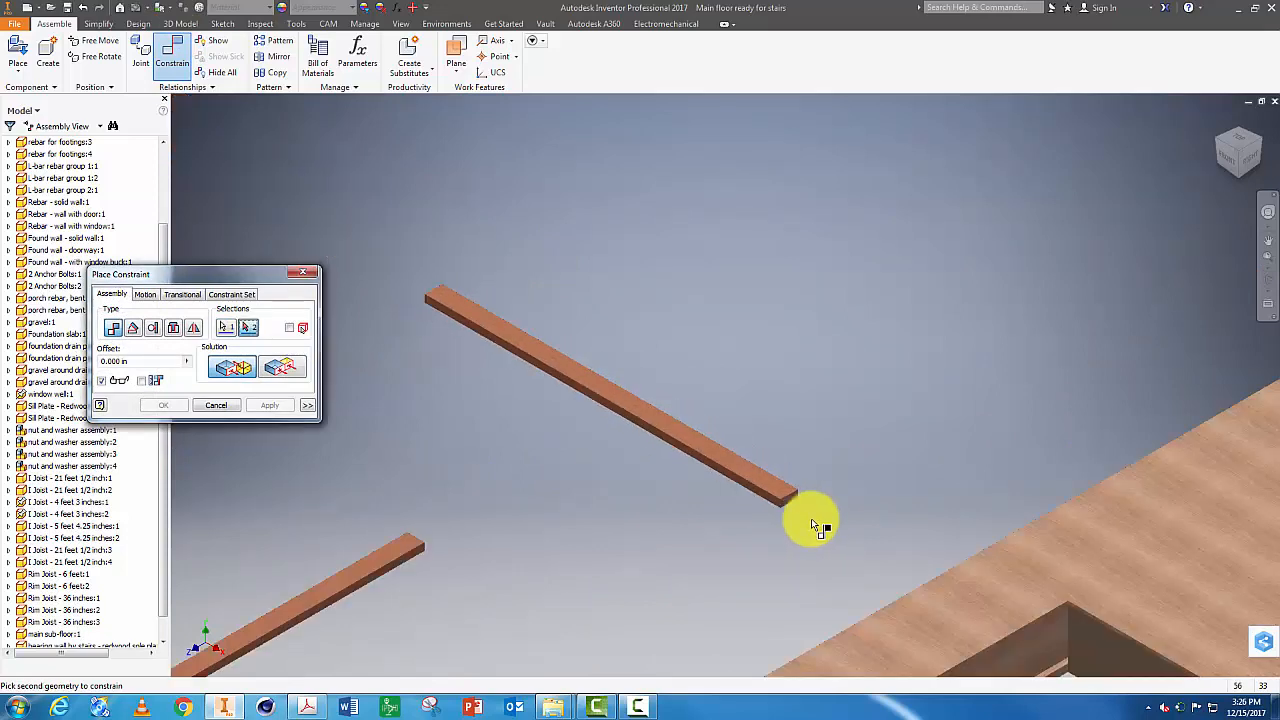
middle_drag(847, 636, 810, 476)
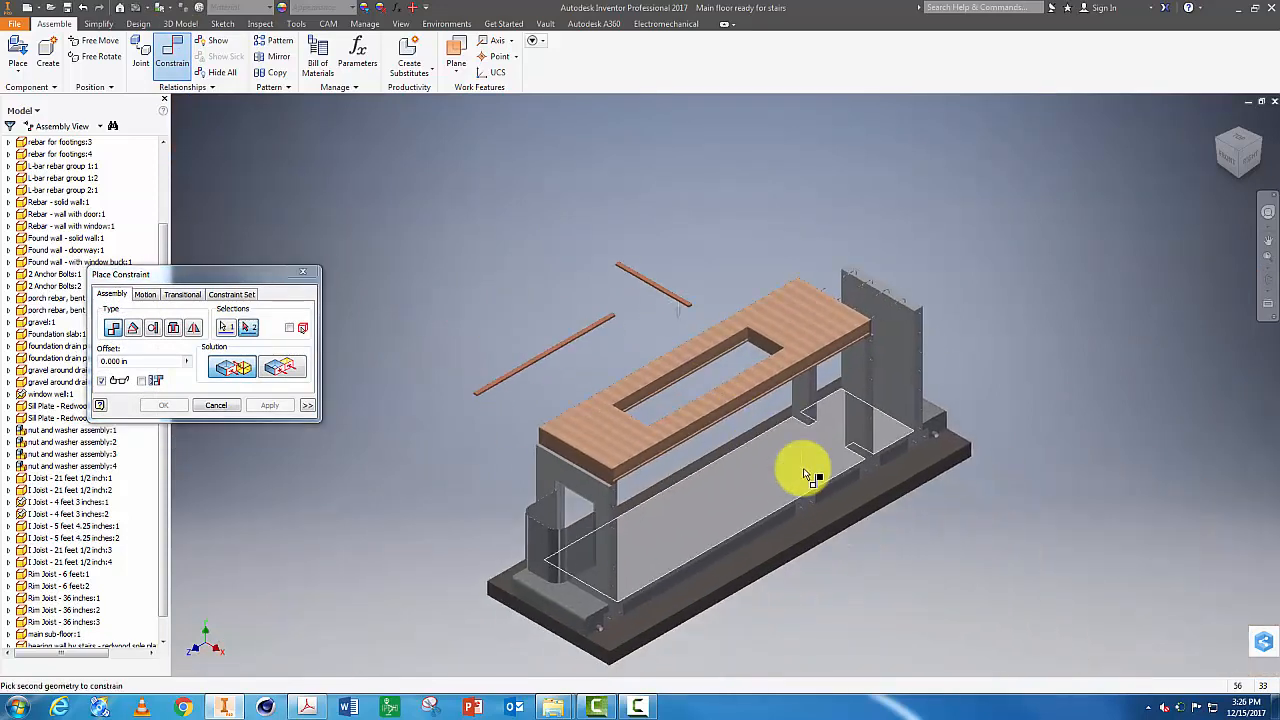
click(797, 476)
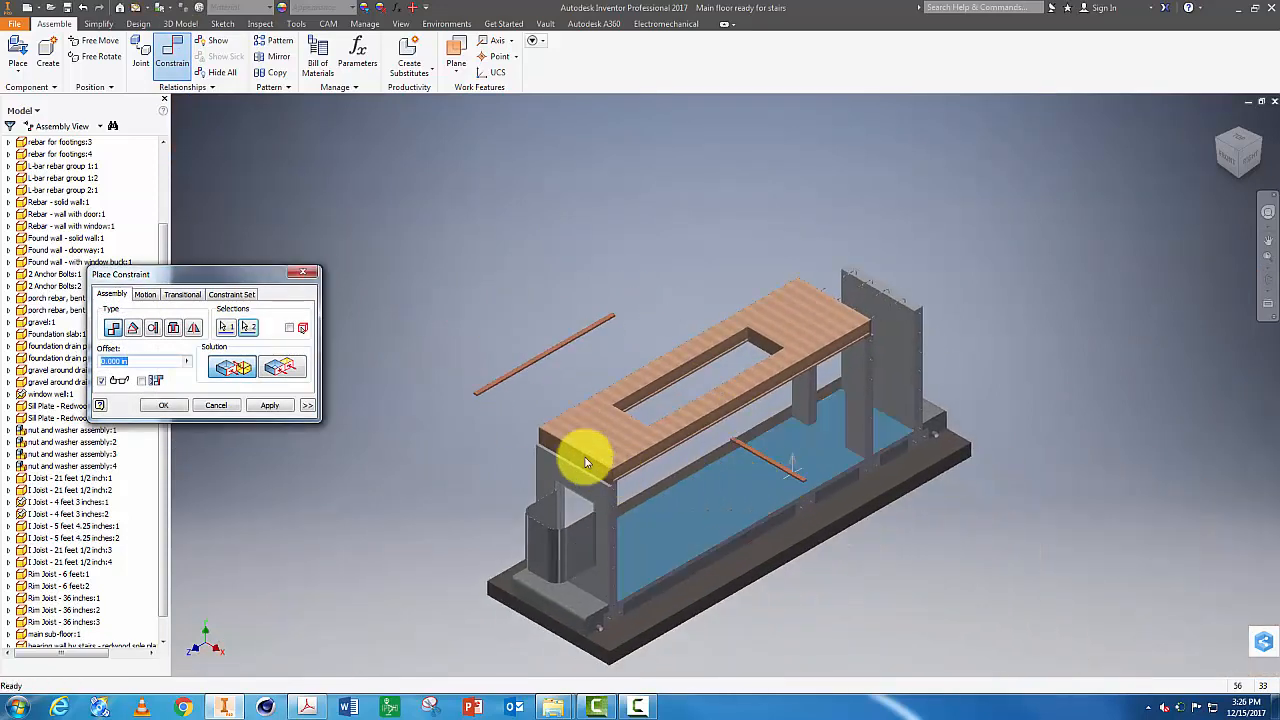
click(268, 405)
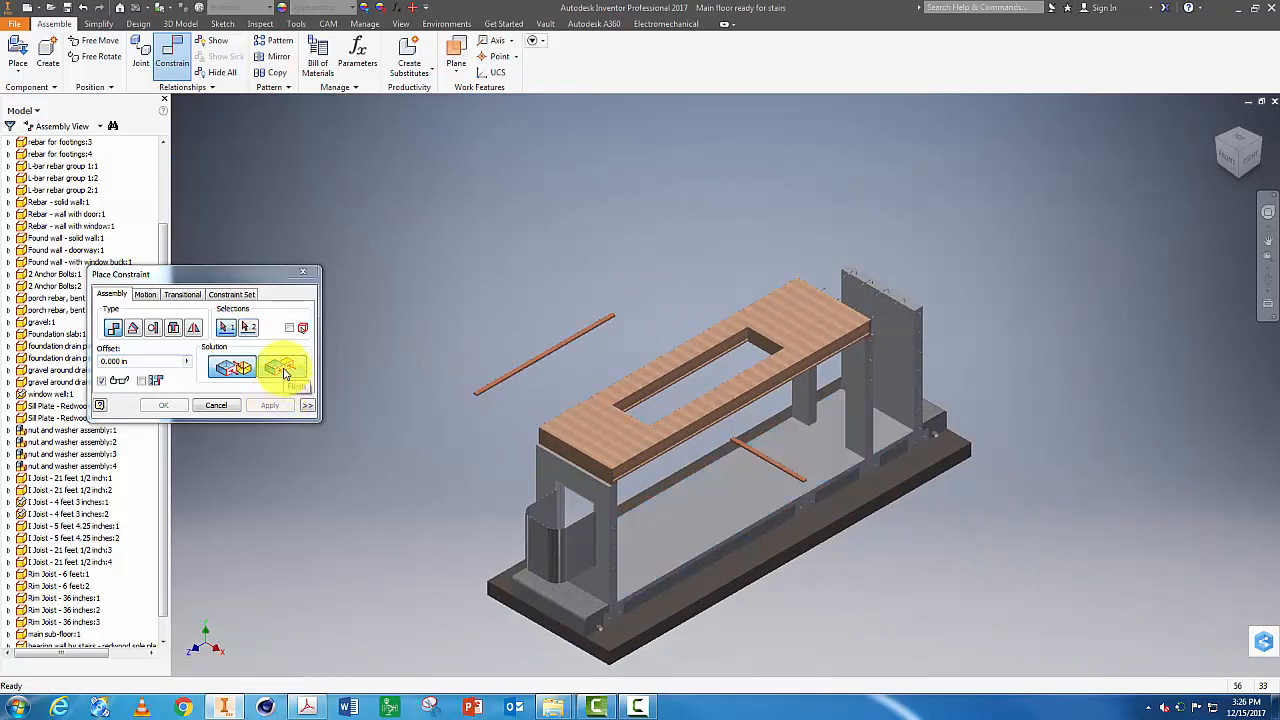
Constrain the bearing wall sole plate's end face flush with the foundation slab's long edge face, with 0.000 in offset.
click(284, 373)
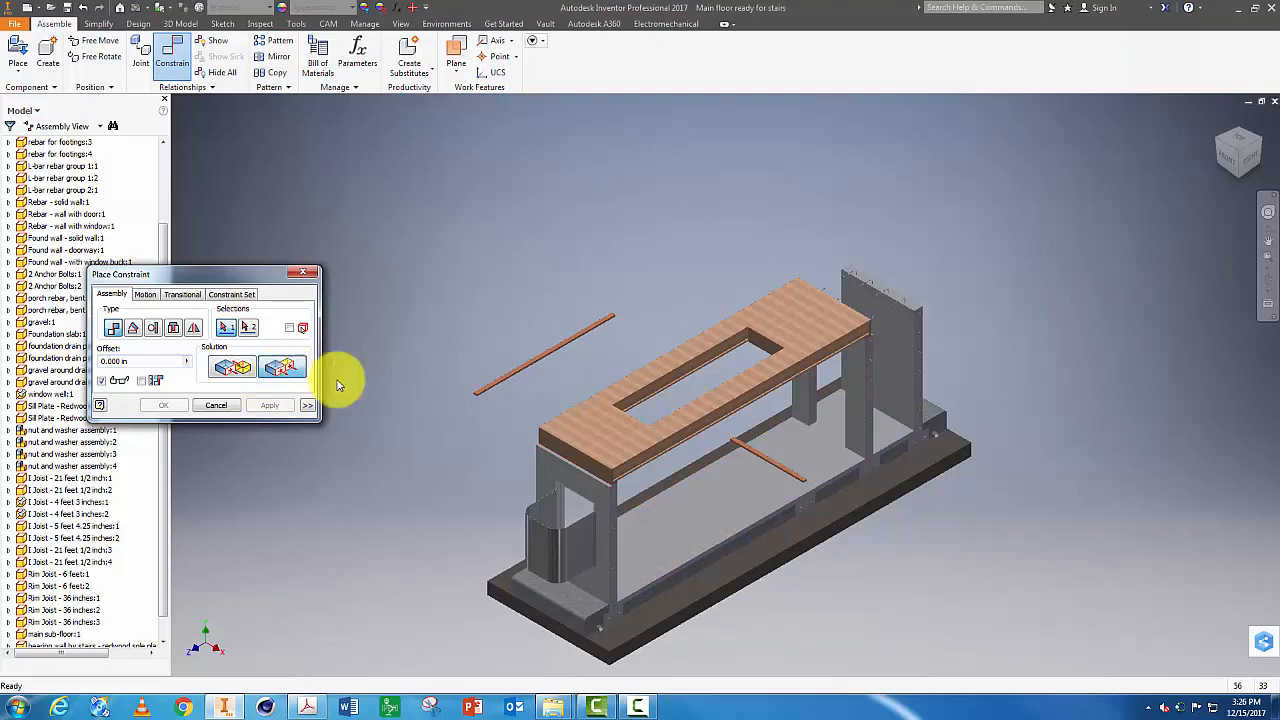
scroll(820, 500, up, 4)
scroll(601, 405, up, 2)
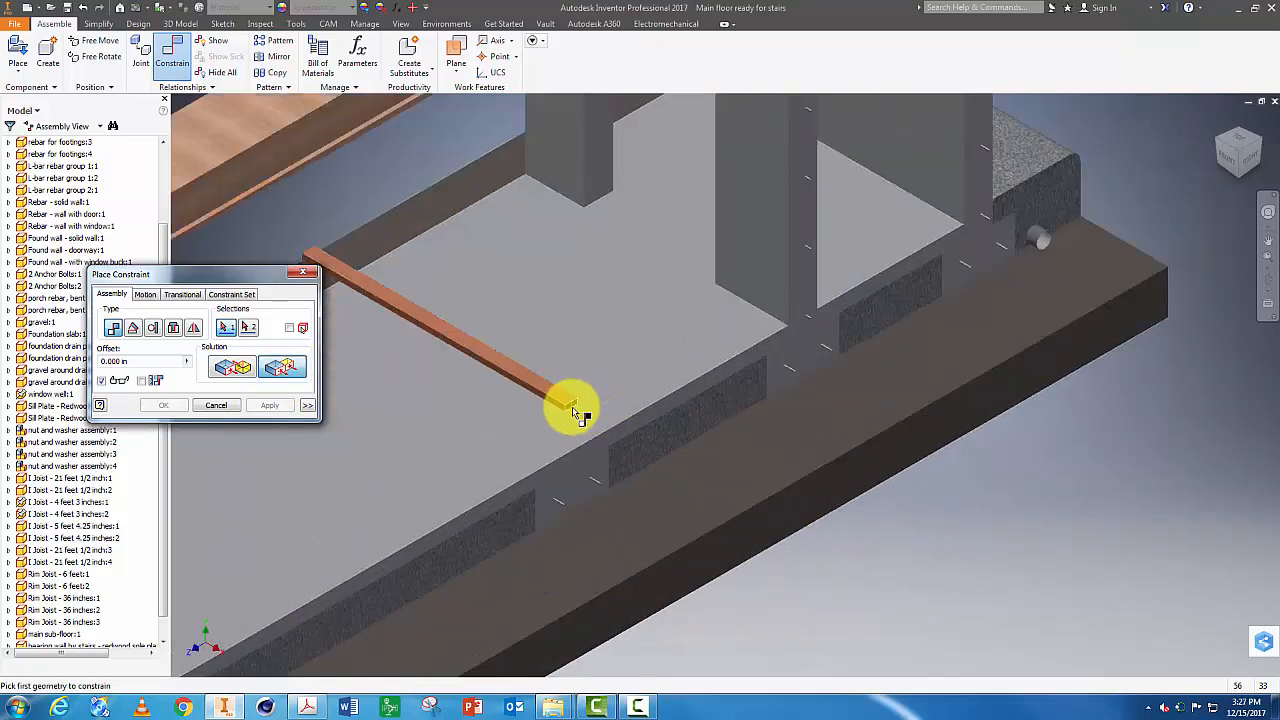
scroll(586, 408, up, 1)
click(577, 408)
scroll(595, 489, up, 1)
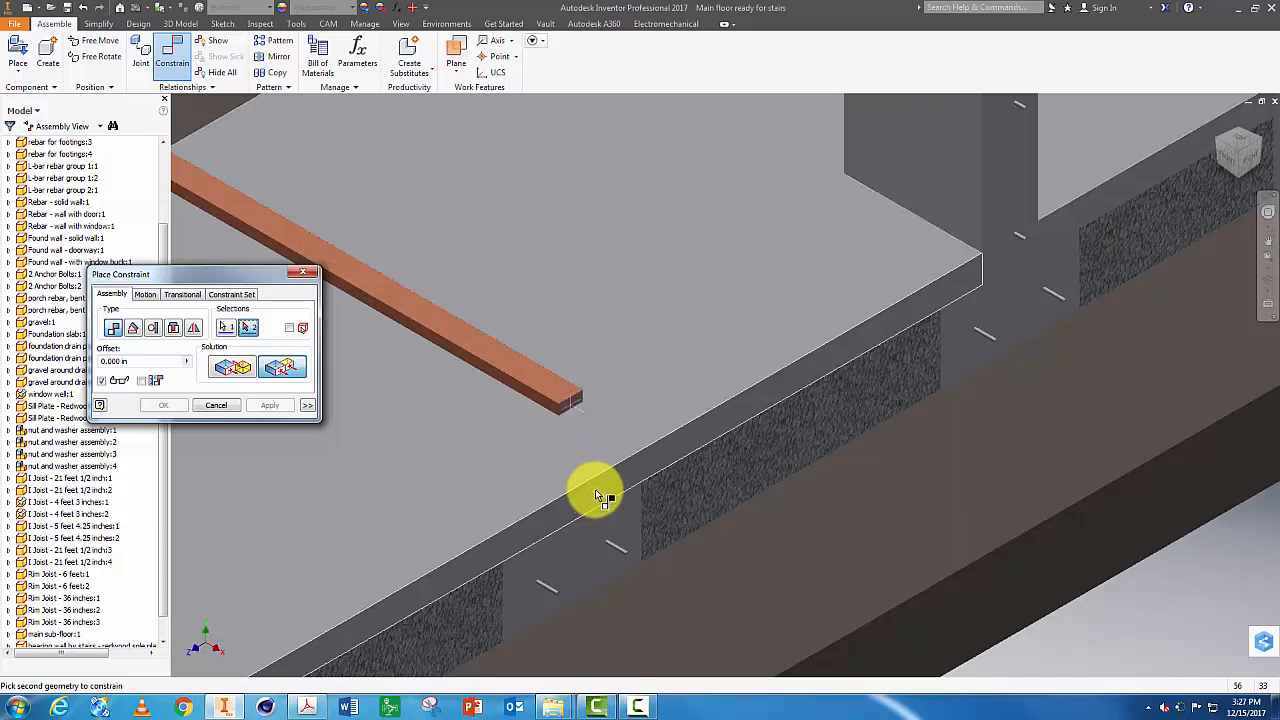
click(595, 489)
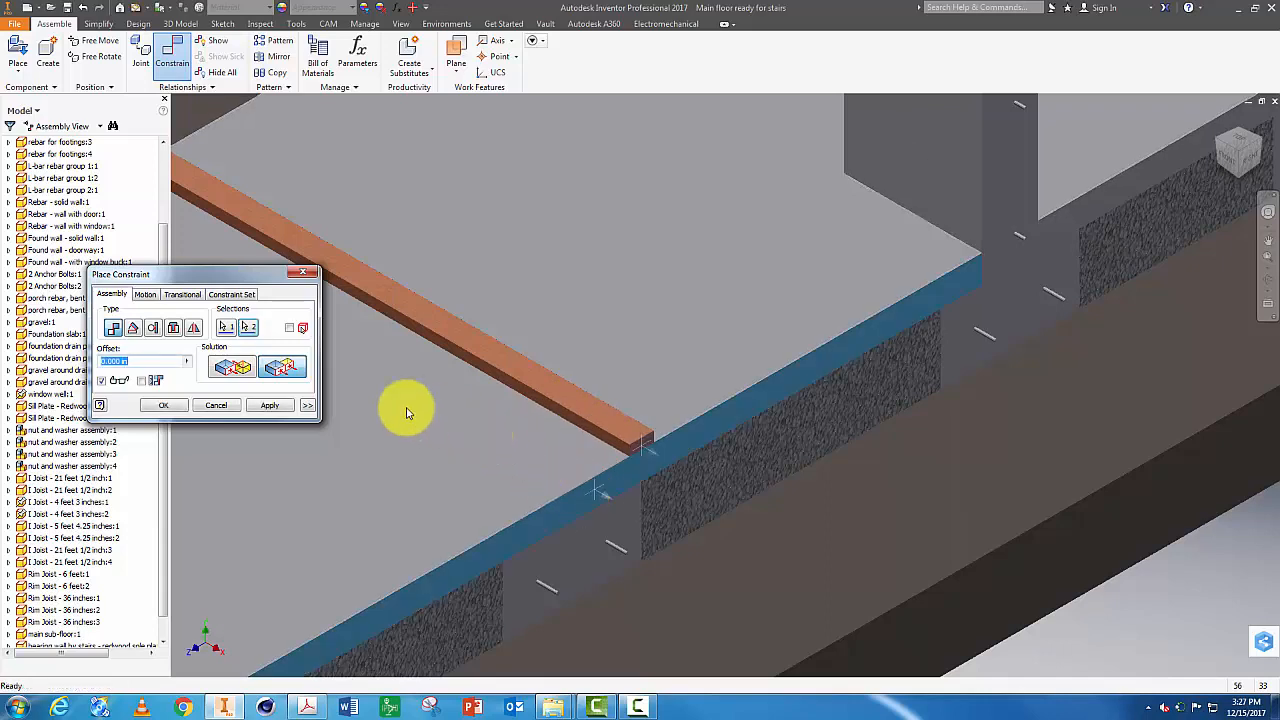
click(269, 408)
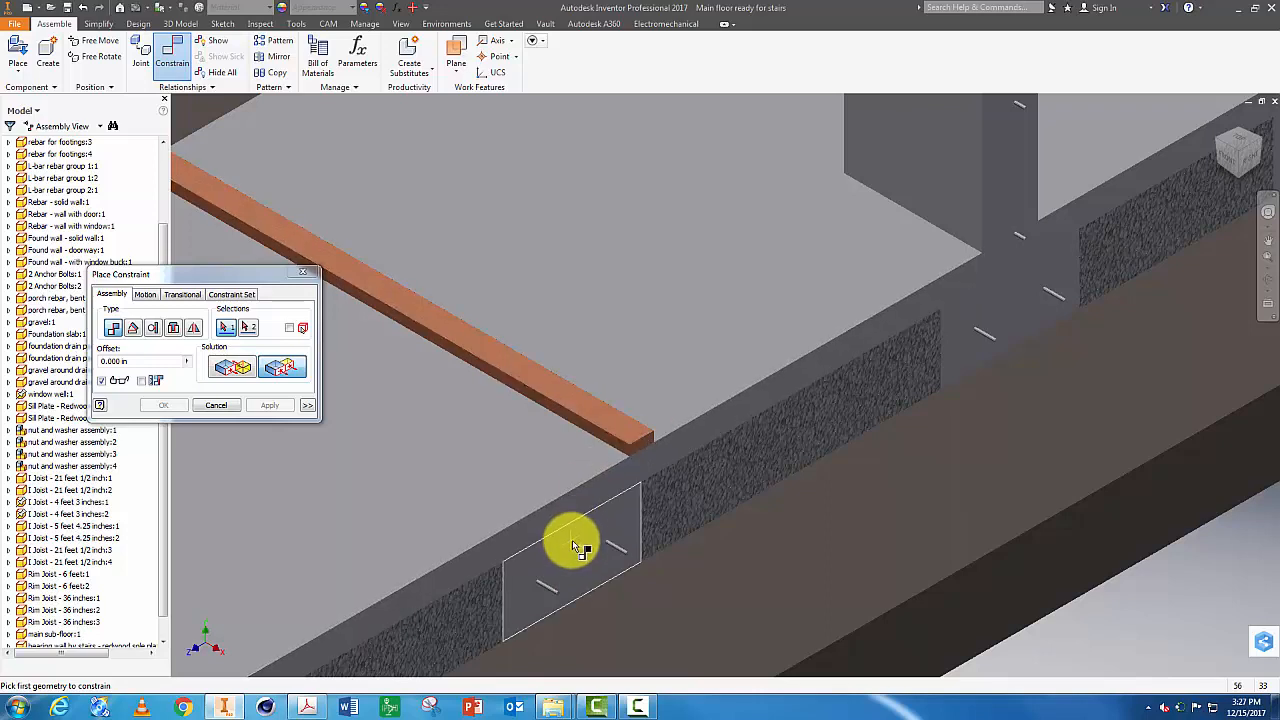
Constrain the bearing wall sole plate's long side face flush with the end face of the stair opening, with 0.000 in offset.
click(541, 405)
middle_drag(506, 337, 500, 605)
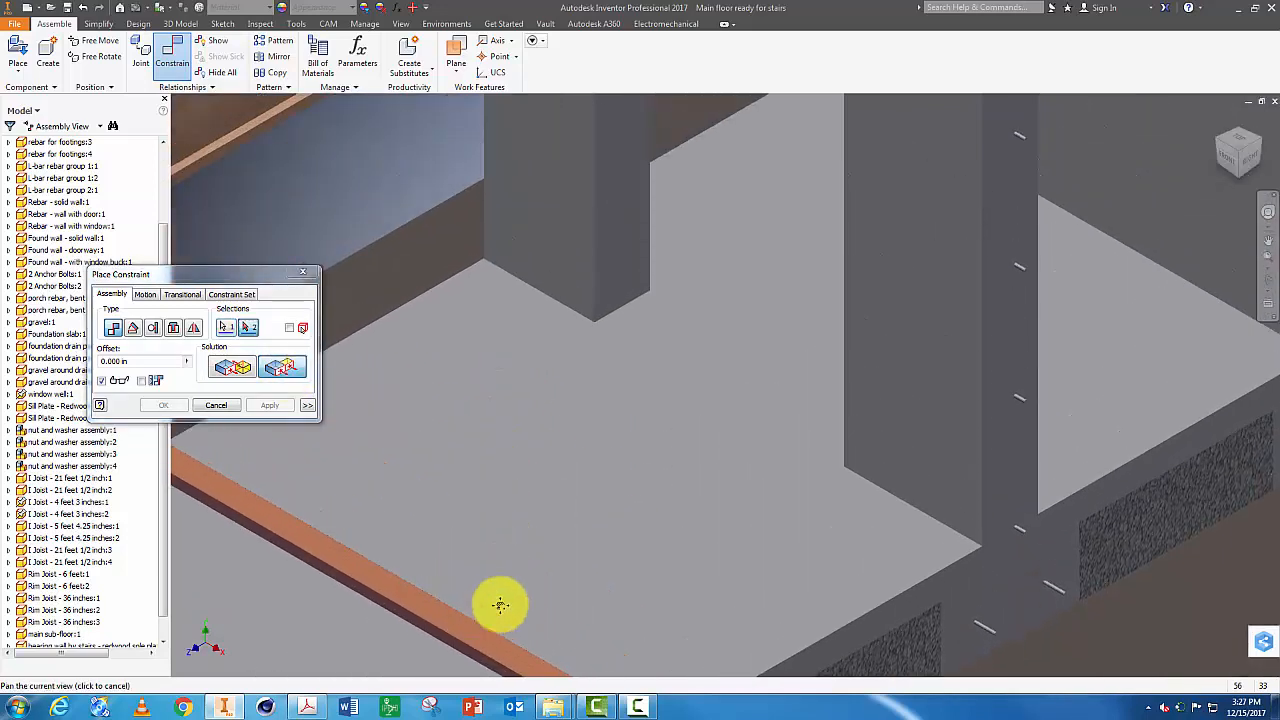
middle_drag(482, 281, 532, 718)
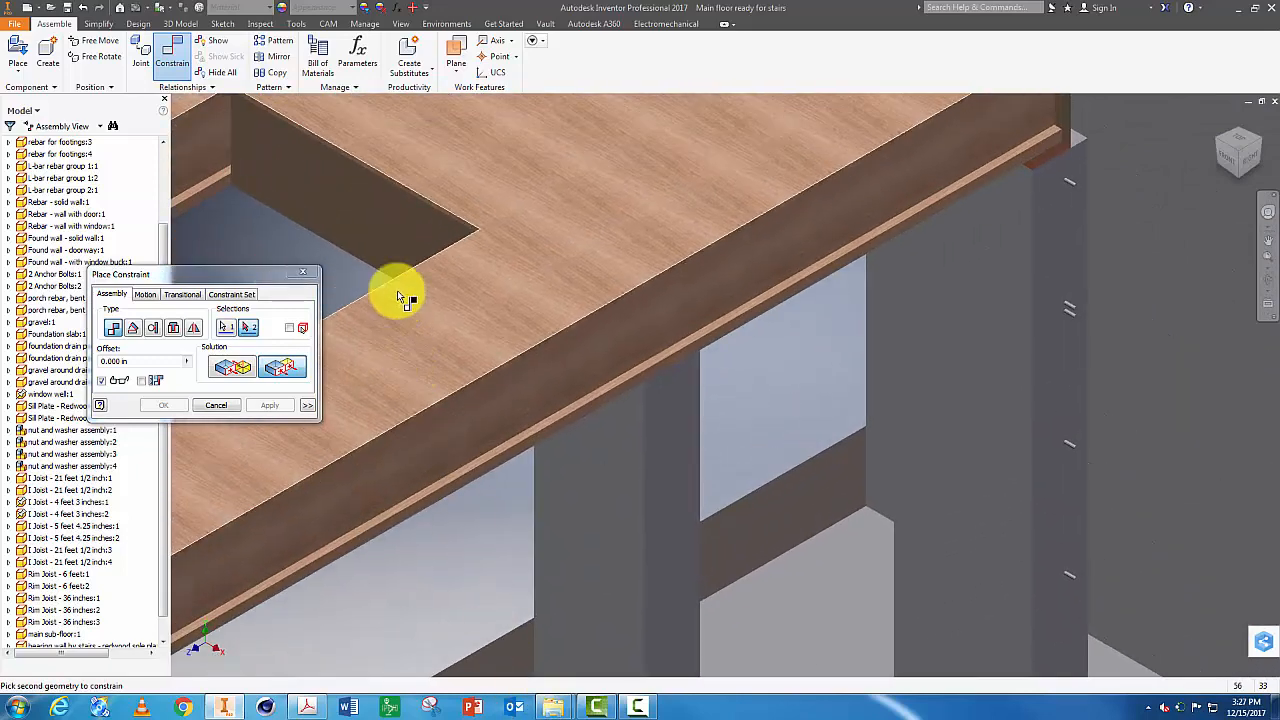
click(384, 243)
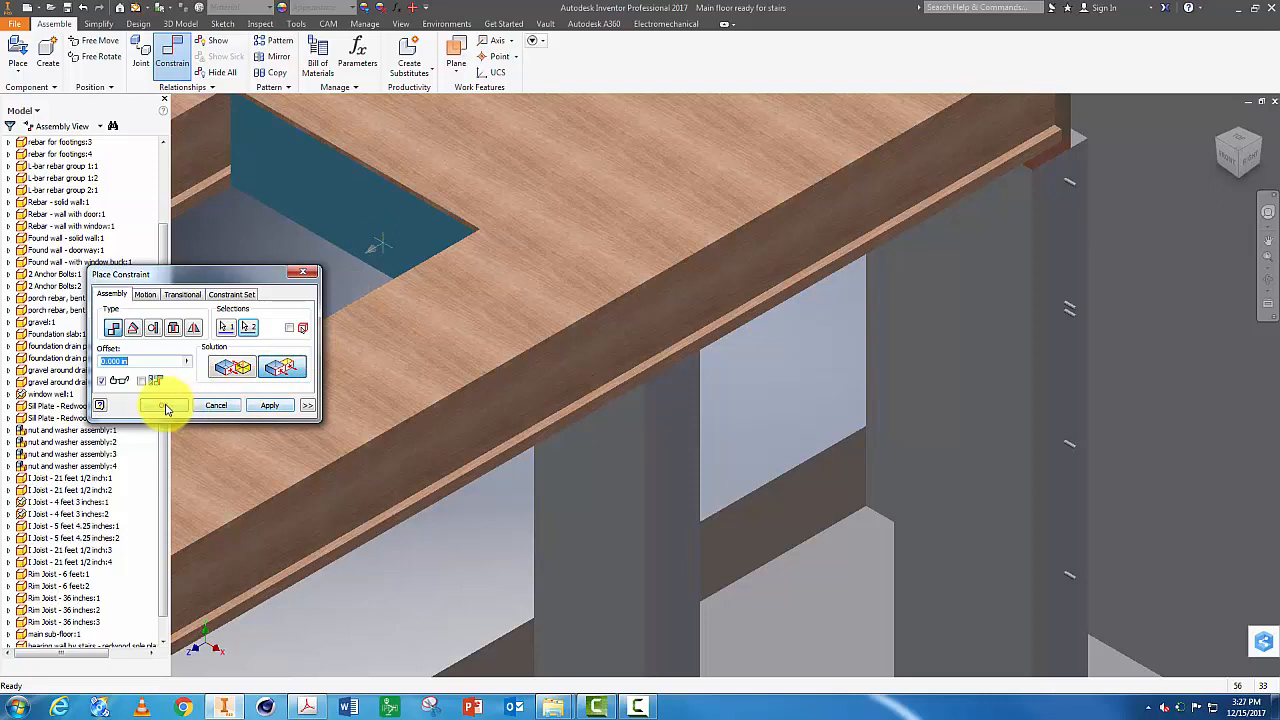
click(163, 405)
Mate the bottom face of the partition wall sole plate to the top face of the foundation slab with 0.000 in offset.
scroll(535, 583, up, 3)
scroll(535, 583, down, 5)
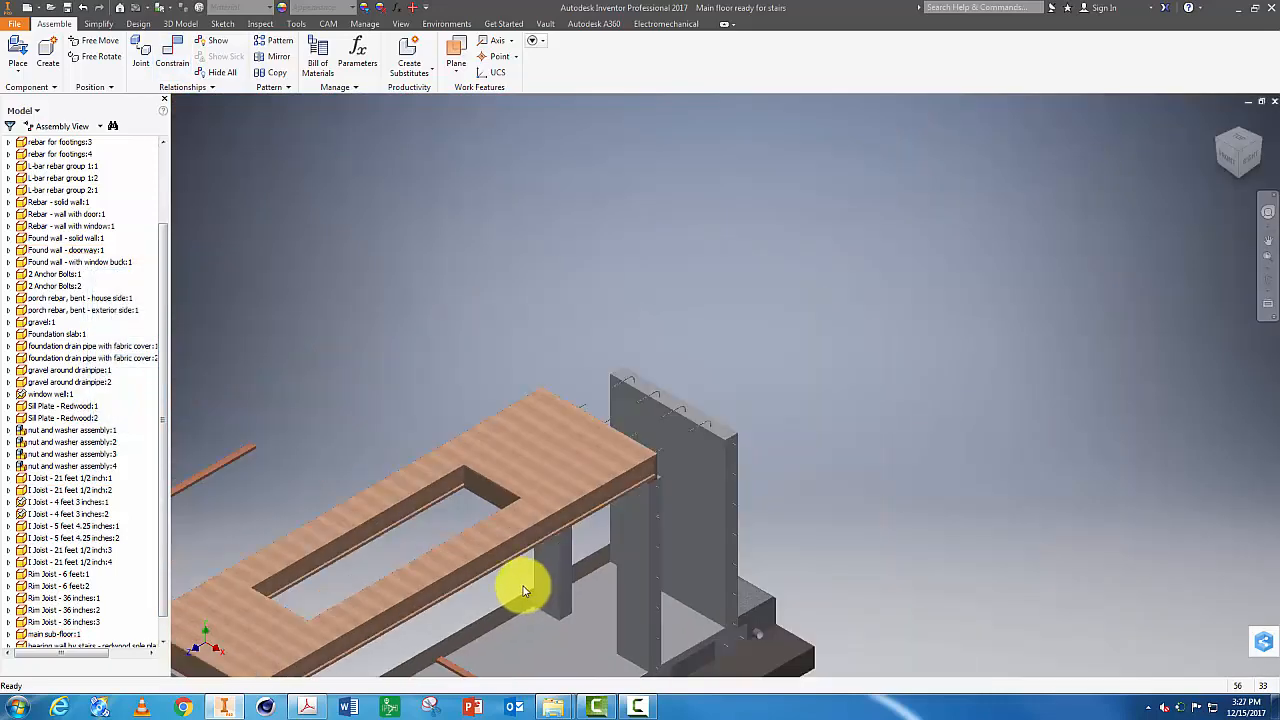
shift+middle_drag(500, 643, 529, 294)
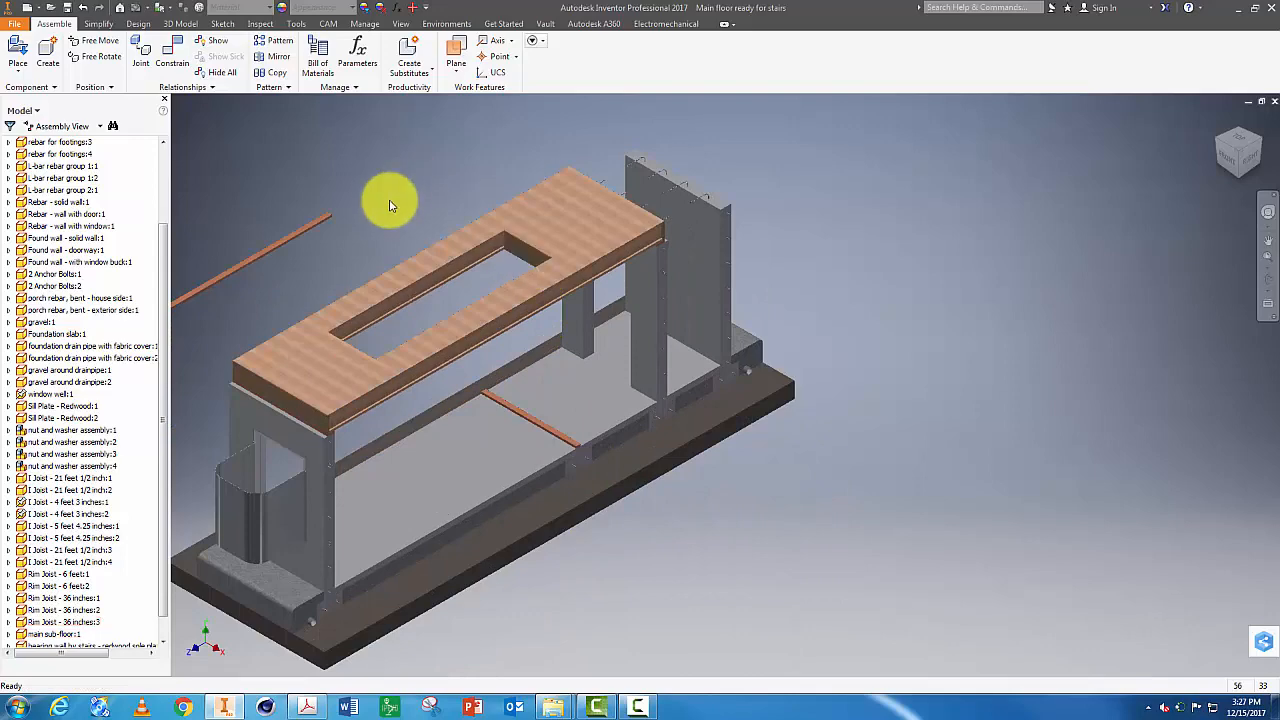
middle_drag(388, 207, 514, 229)
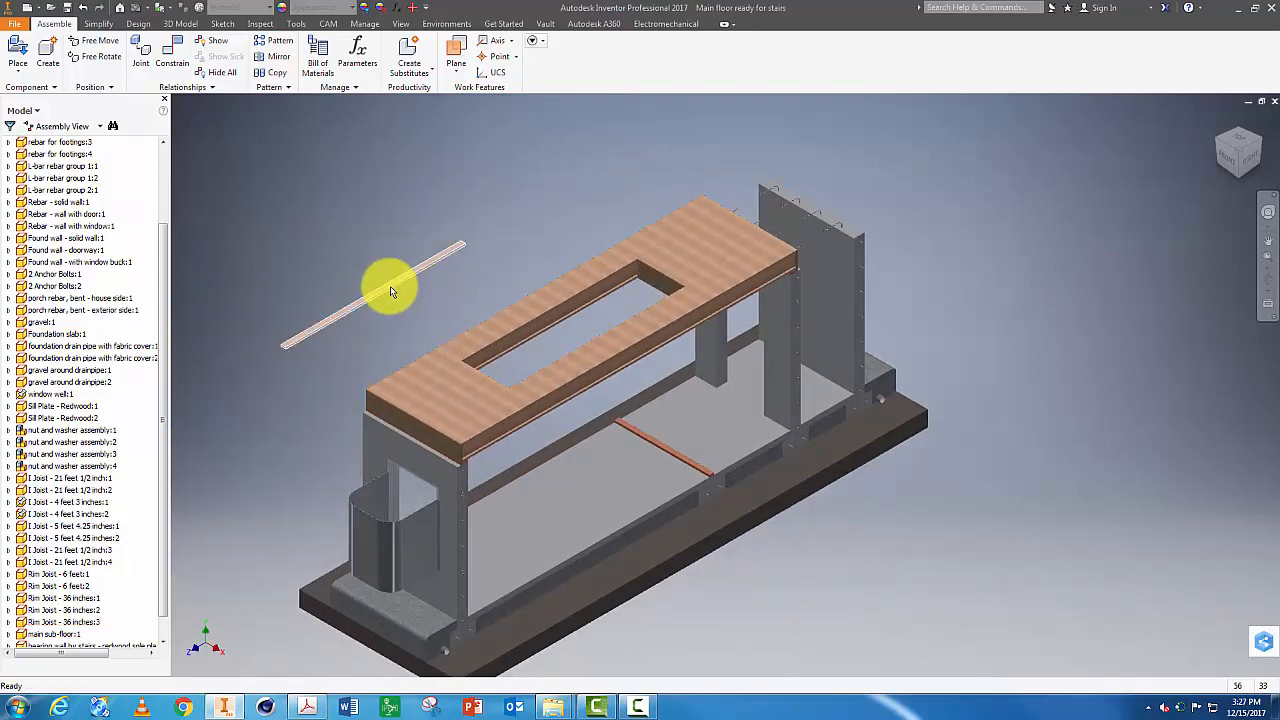
click(170, 50)
scroll(391, 309, down, 5)
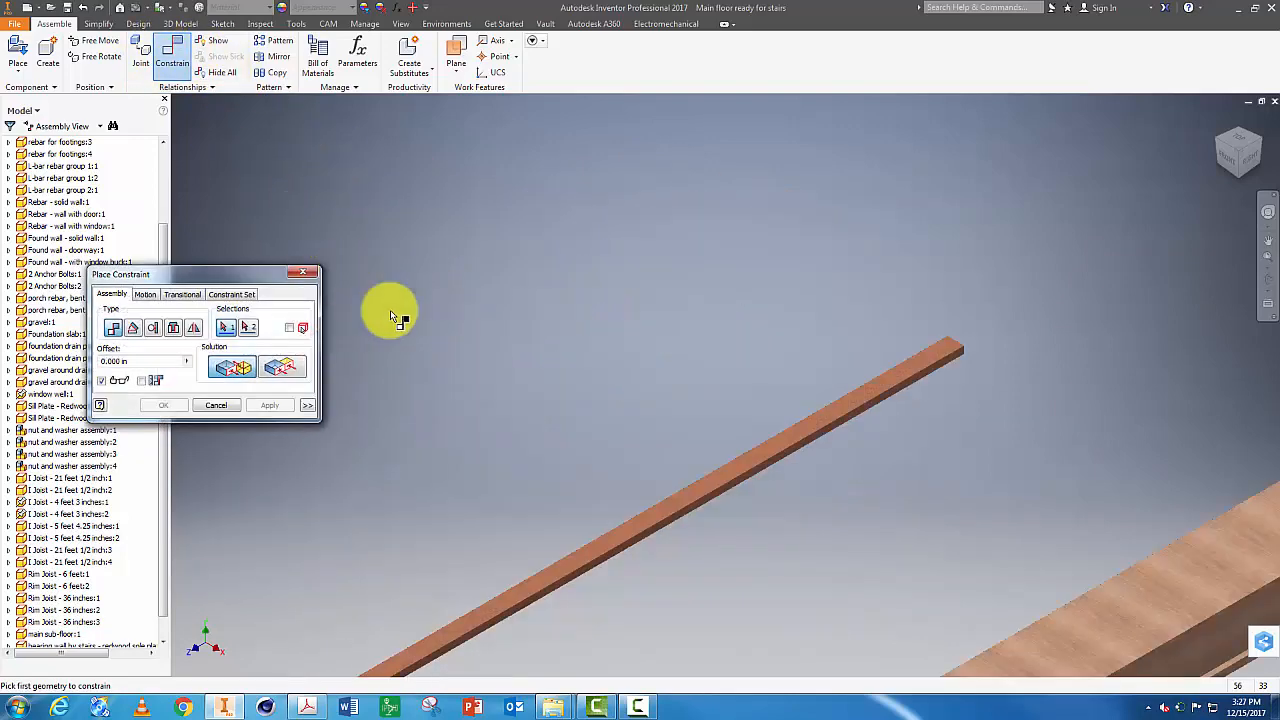
right_click(636, 521)
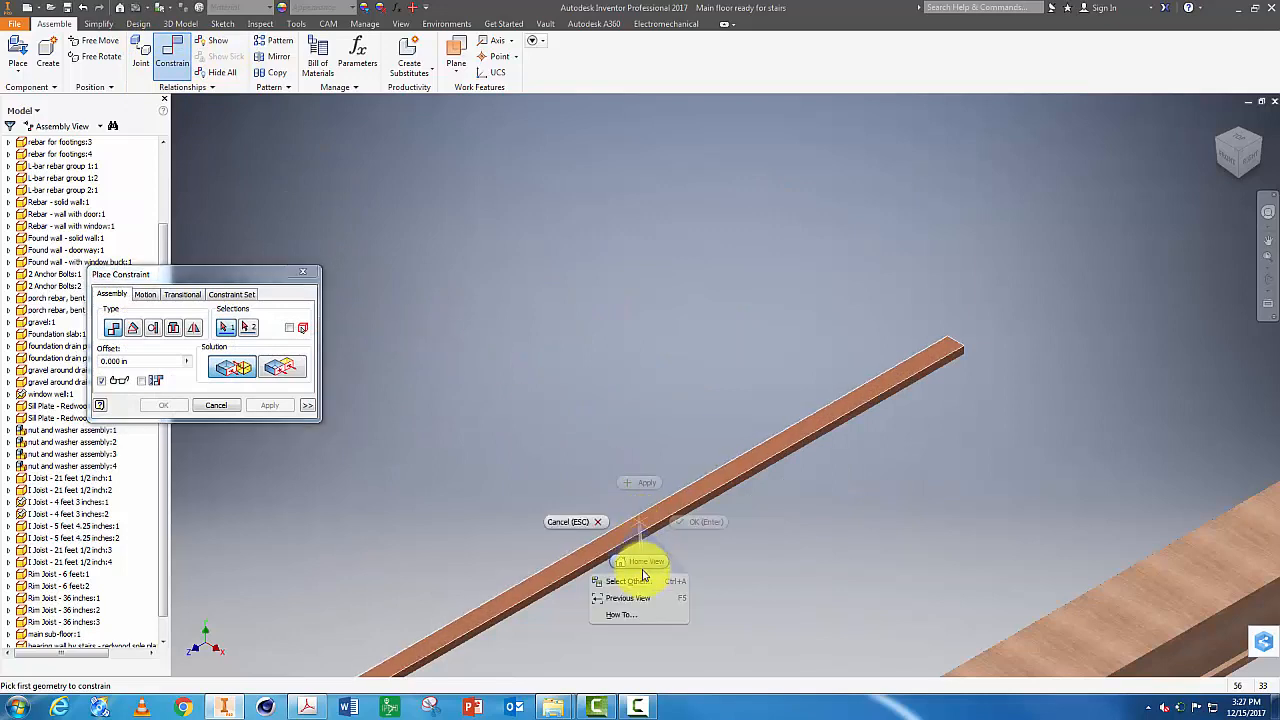
click(641, 582)
click(685, 579)
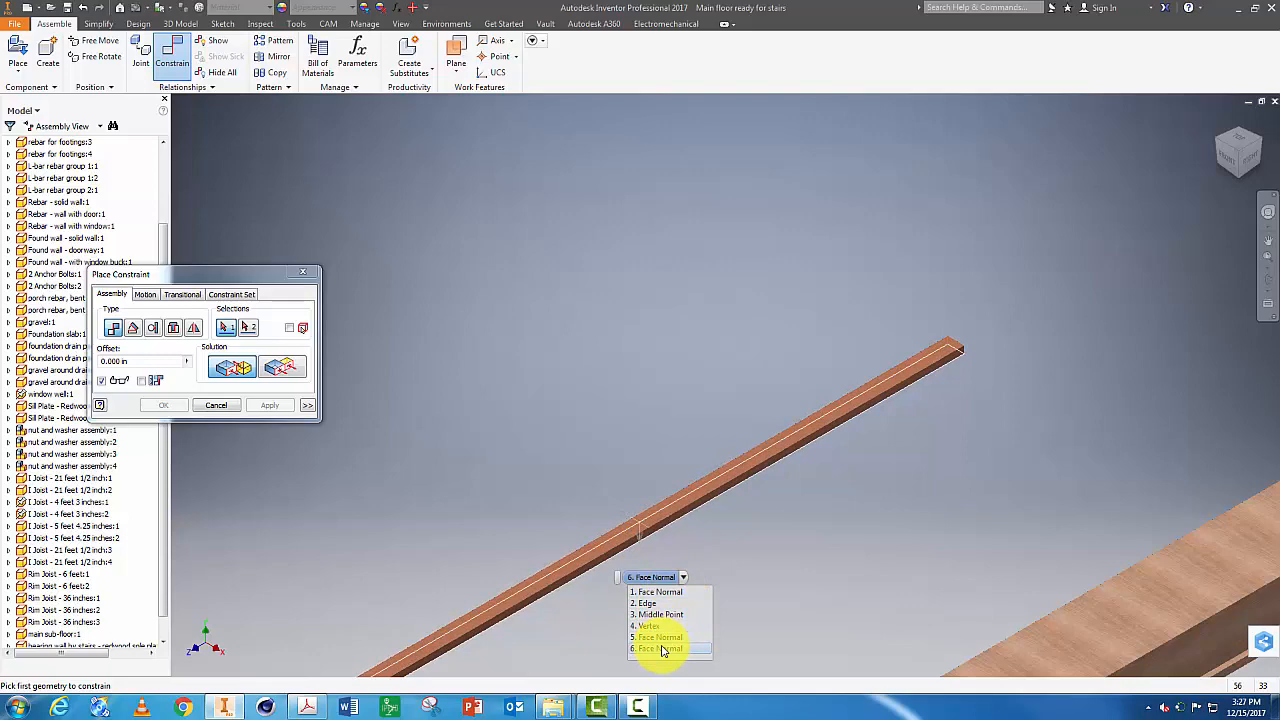
click(661, 650)
middle_drag(823, 531, 474, 51)
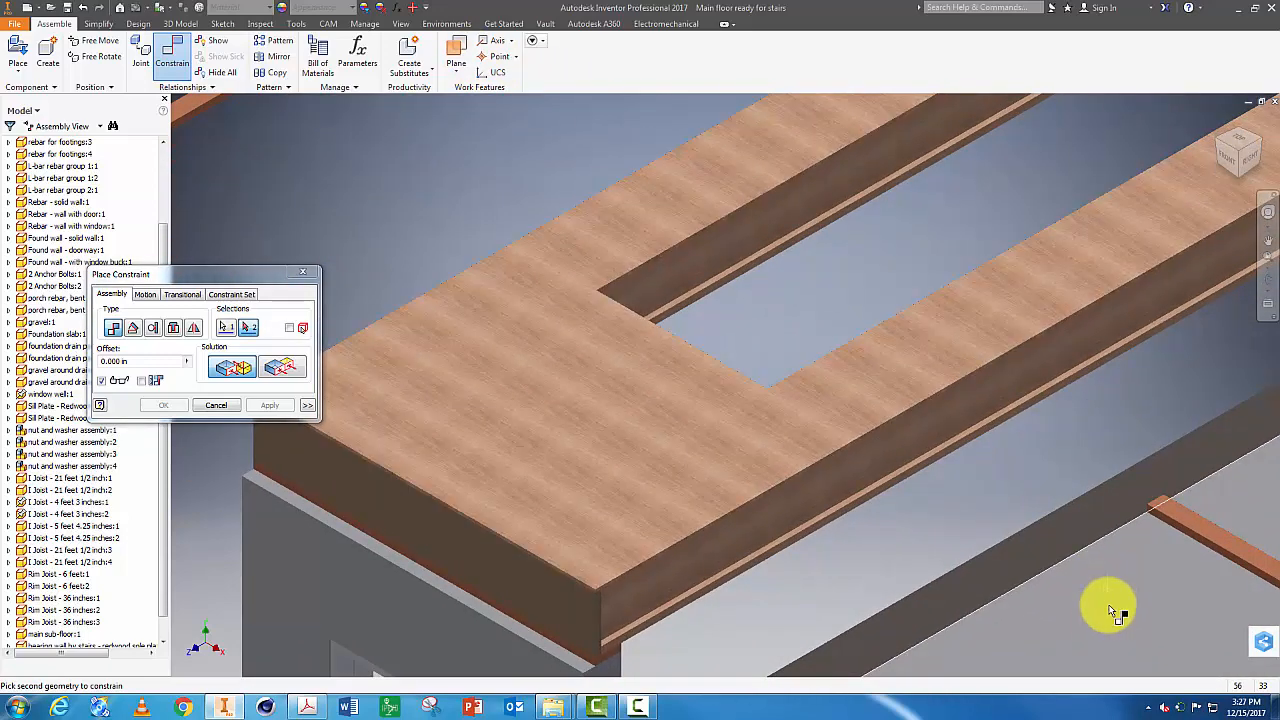
click(1099, 650)
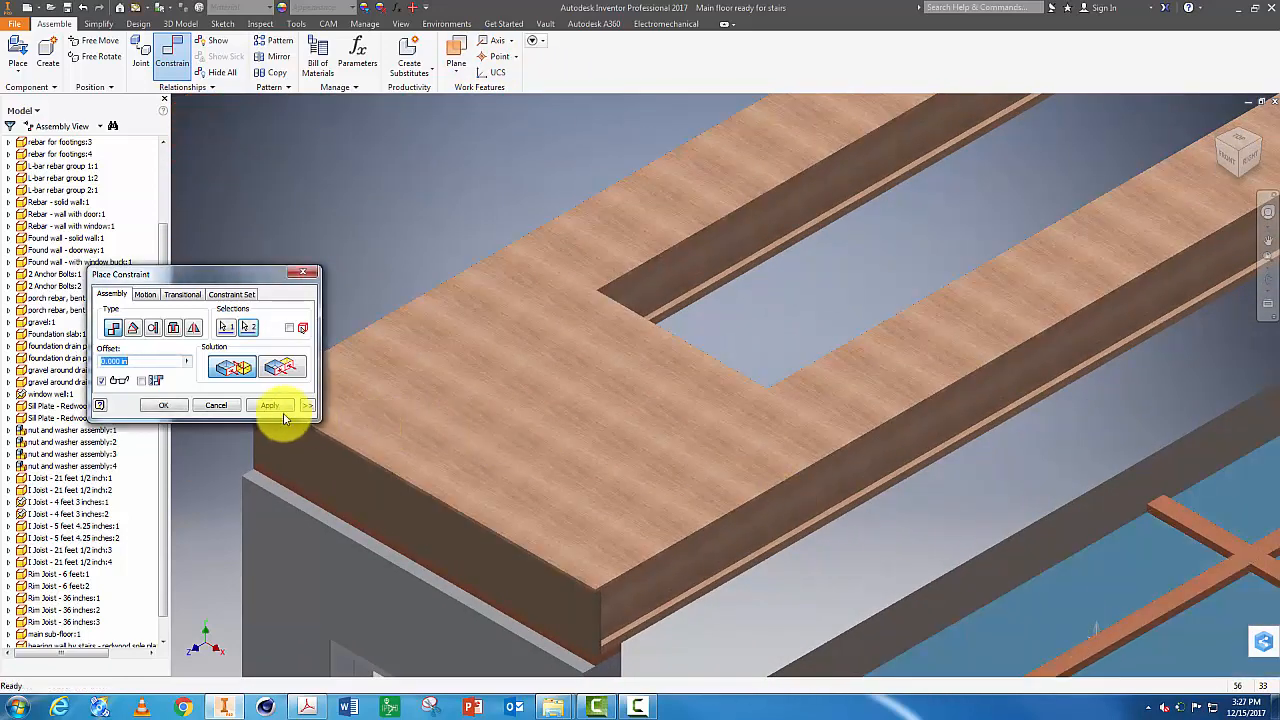
click(163, 405)
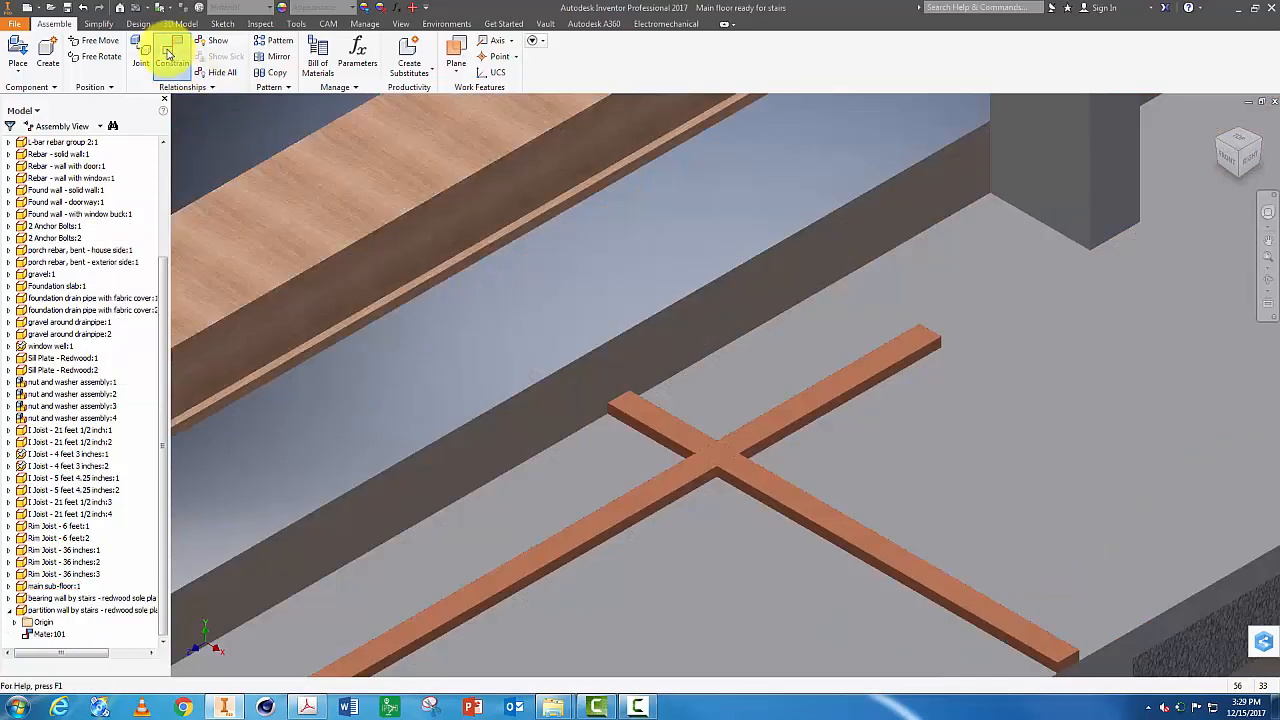
Mate the end face of the partition wall sole plate to the long side face of the bearing wall sole plate with 0.000 in offset.
click(168, 54)
scroll(943, 351, down, 3)
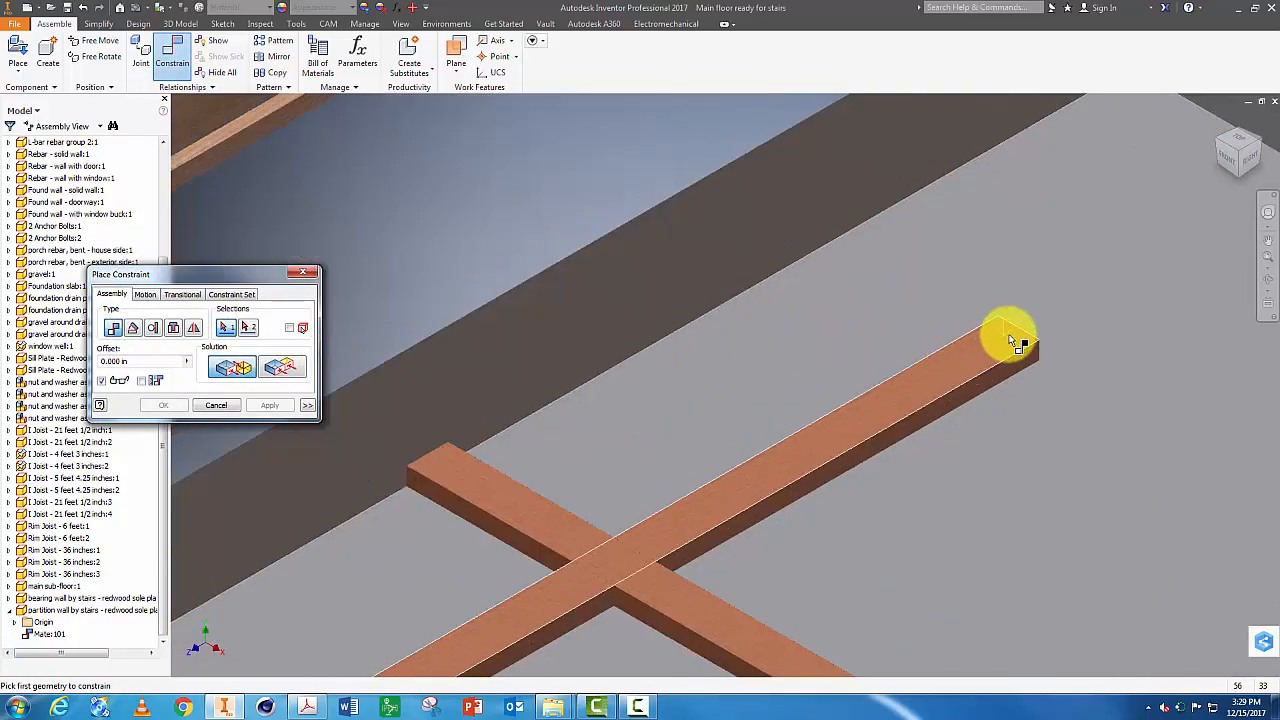
mouse_move(1012, 340)
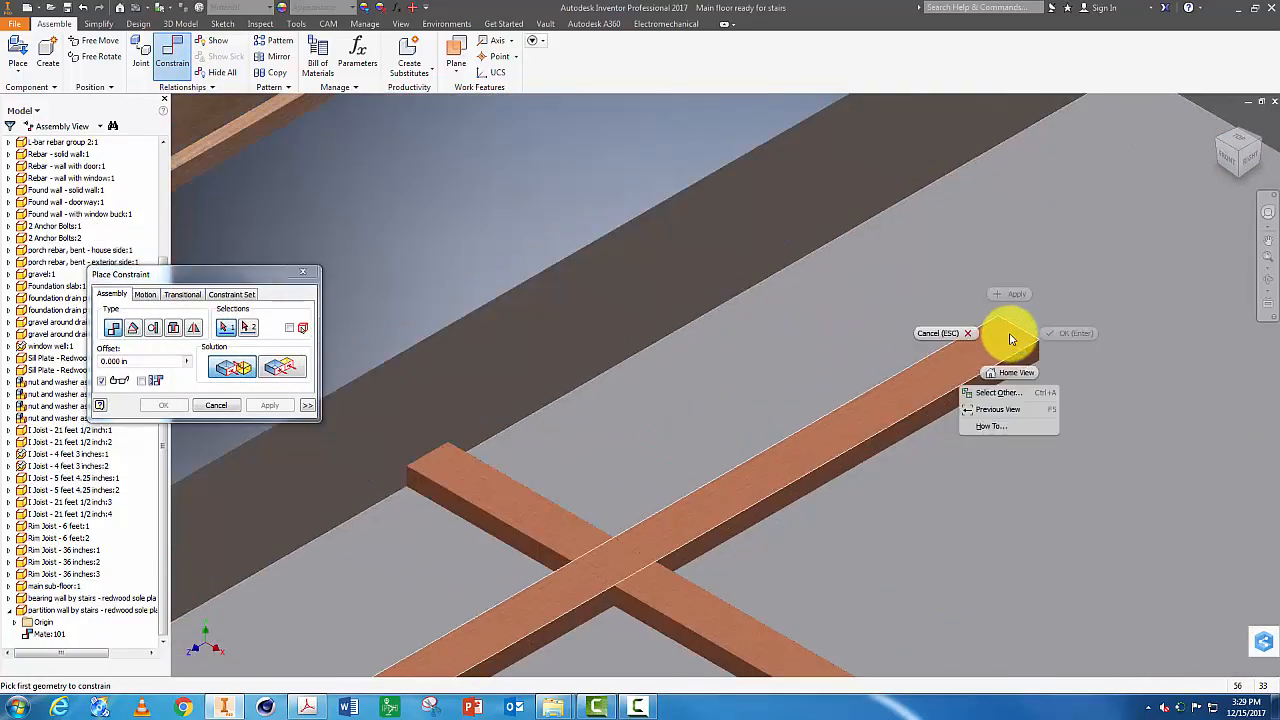
click(997, 394)
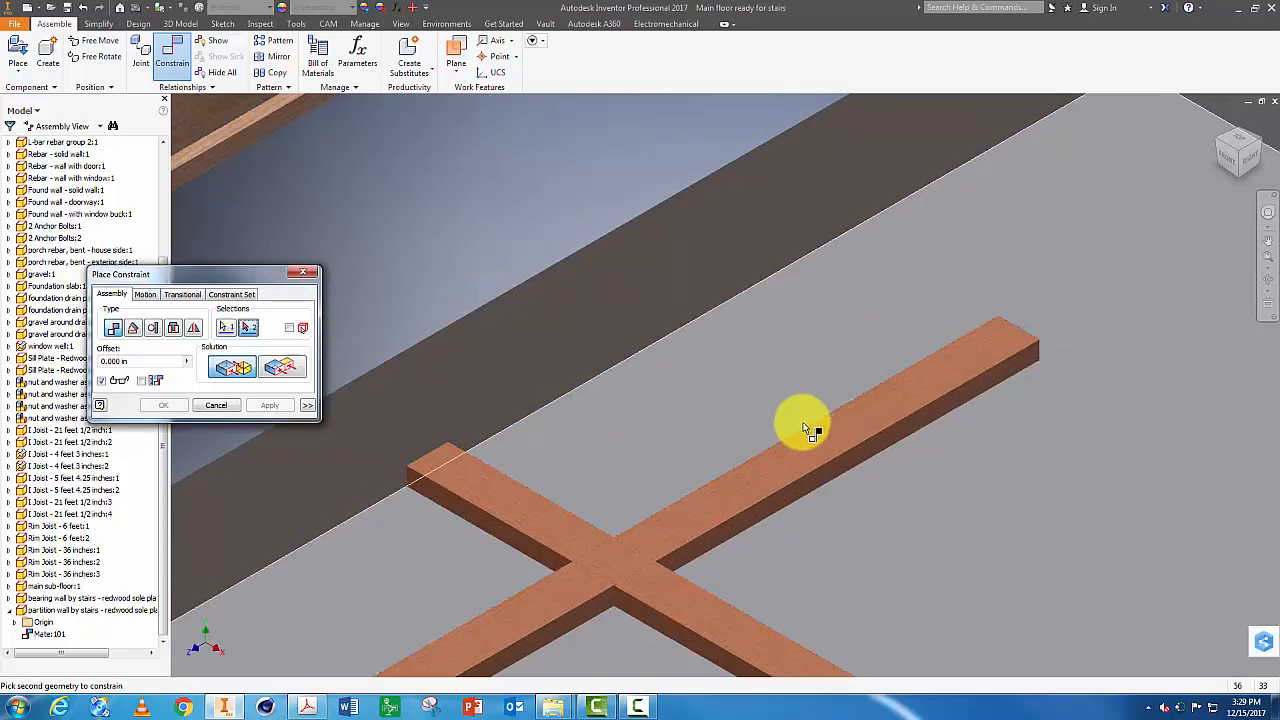
middle_drag(495, 405, 444, 160)
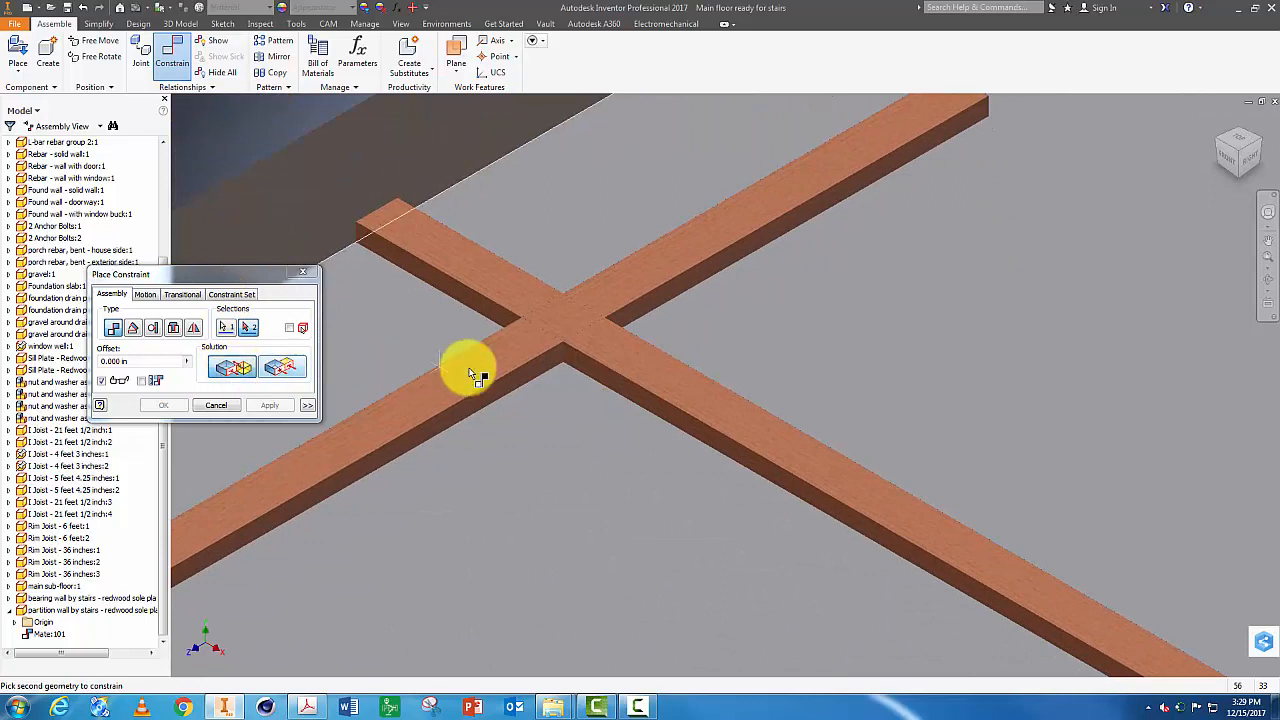
click(587, 371)
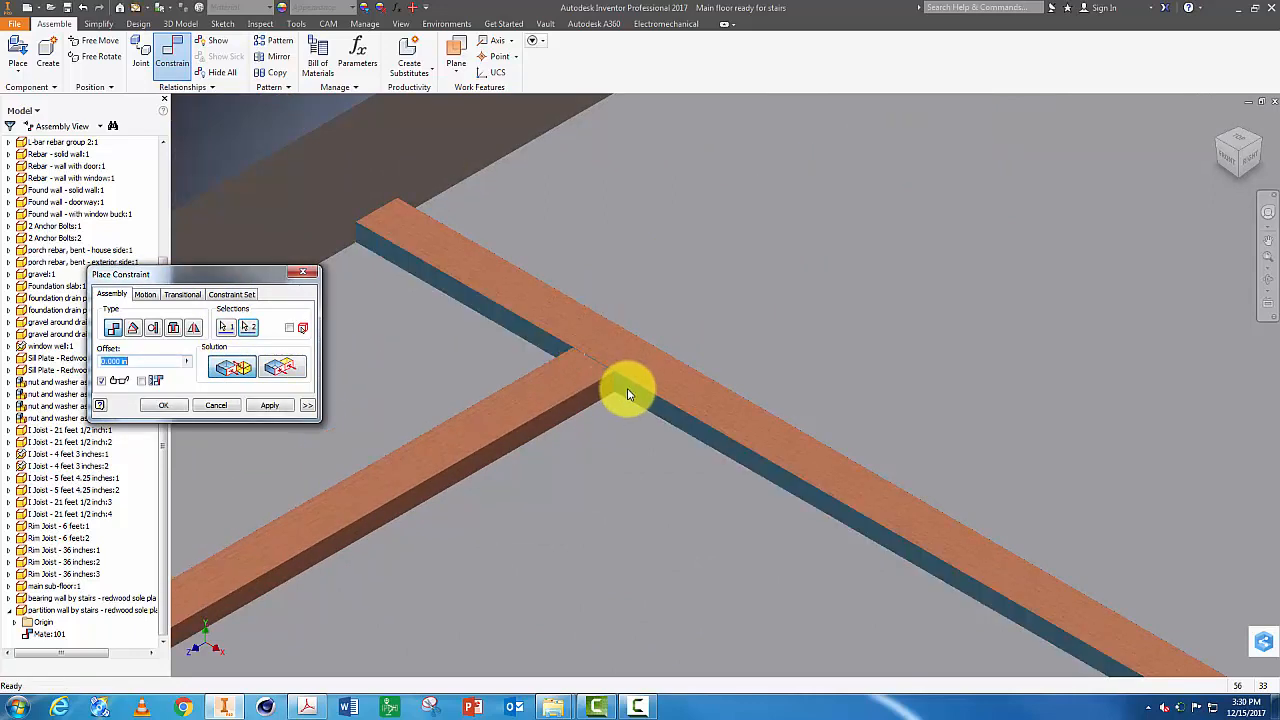
click(263, 408)
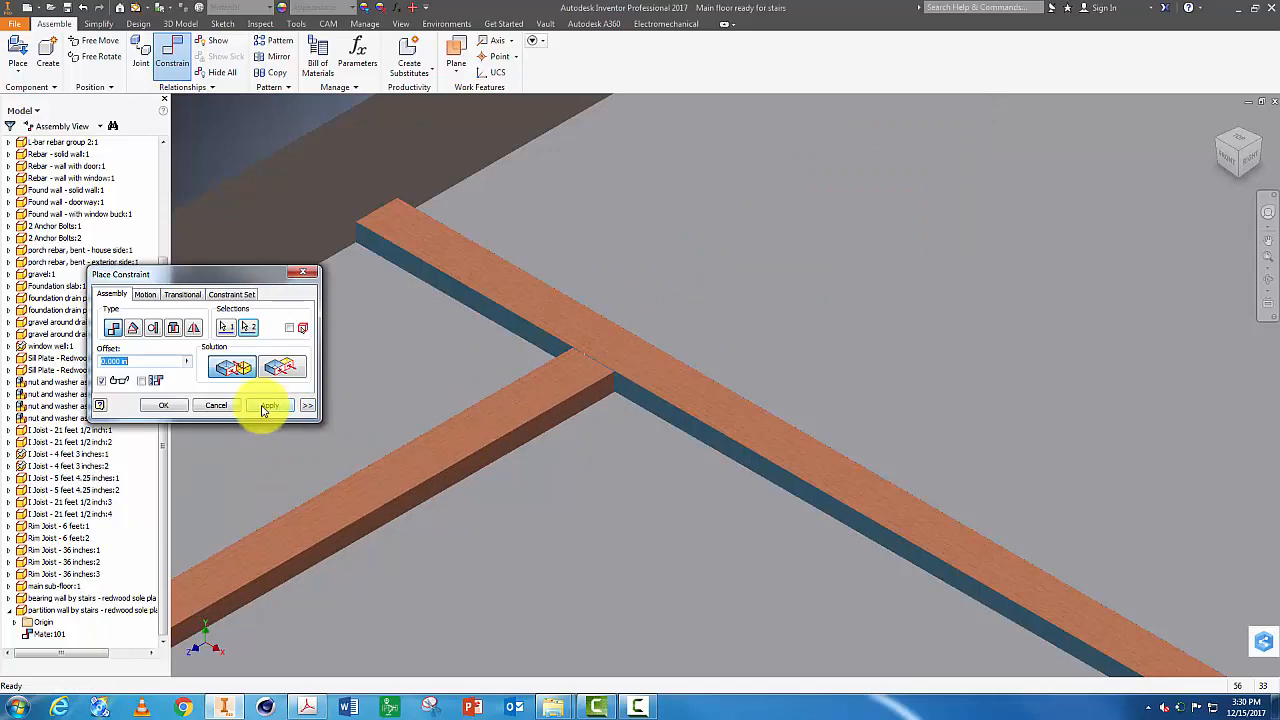
Constrain the partition wall sole plate's long side face flush with the lower joist flange face along the stair opening's far long side, offset 0.000 in.
scroll(471, 428, up, 5)
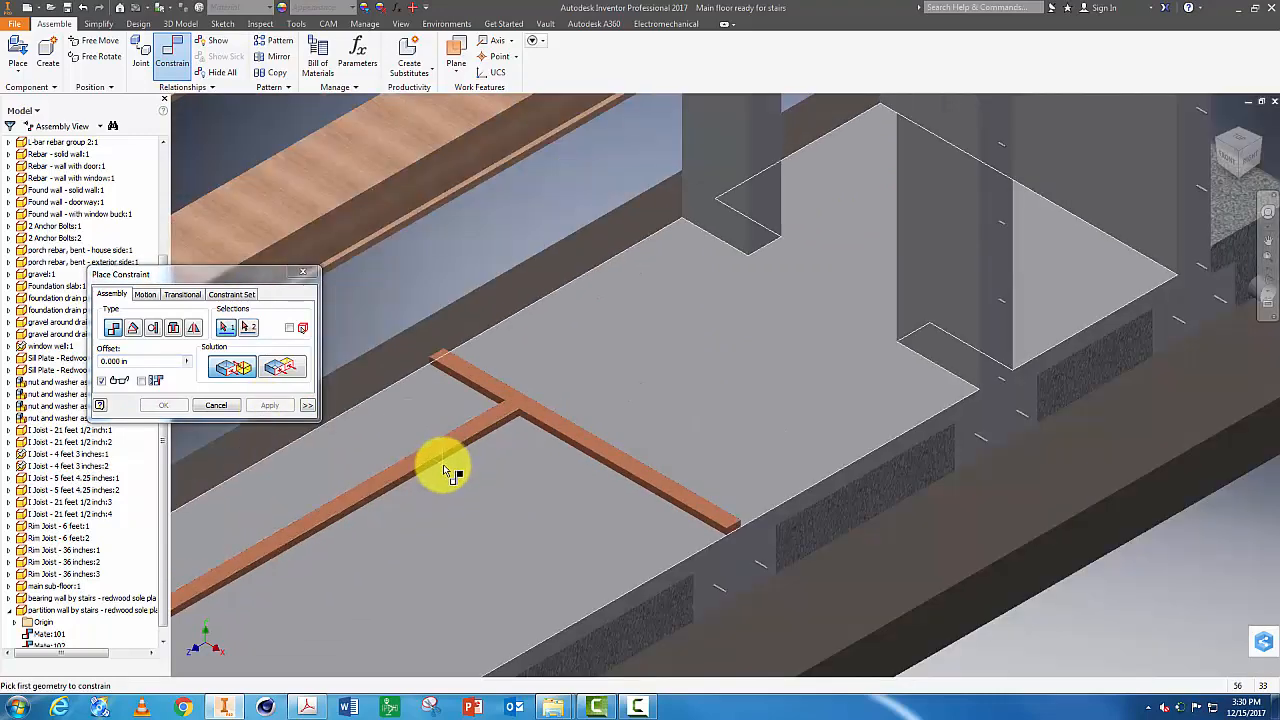
middle_drag(443, 464, 766, 409)
scroll(766, 411, up, 4)
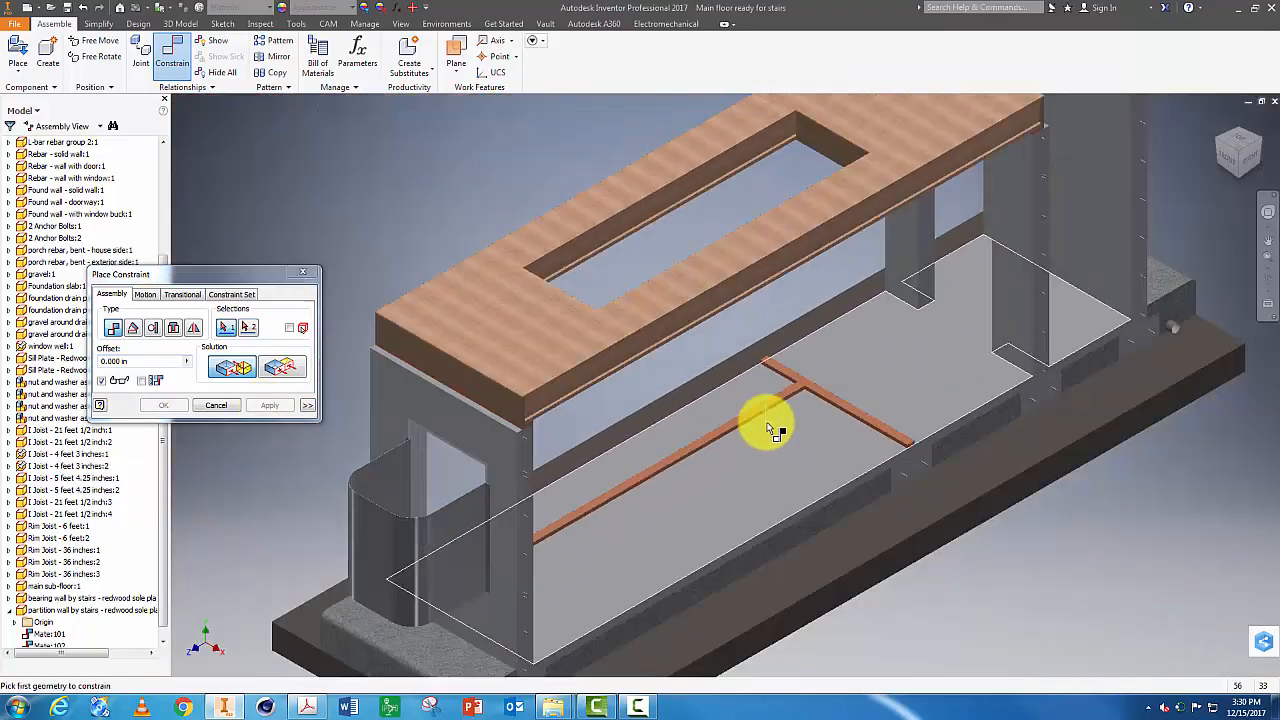
click(279, 368)
scroll(691, 471, down, 5)
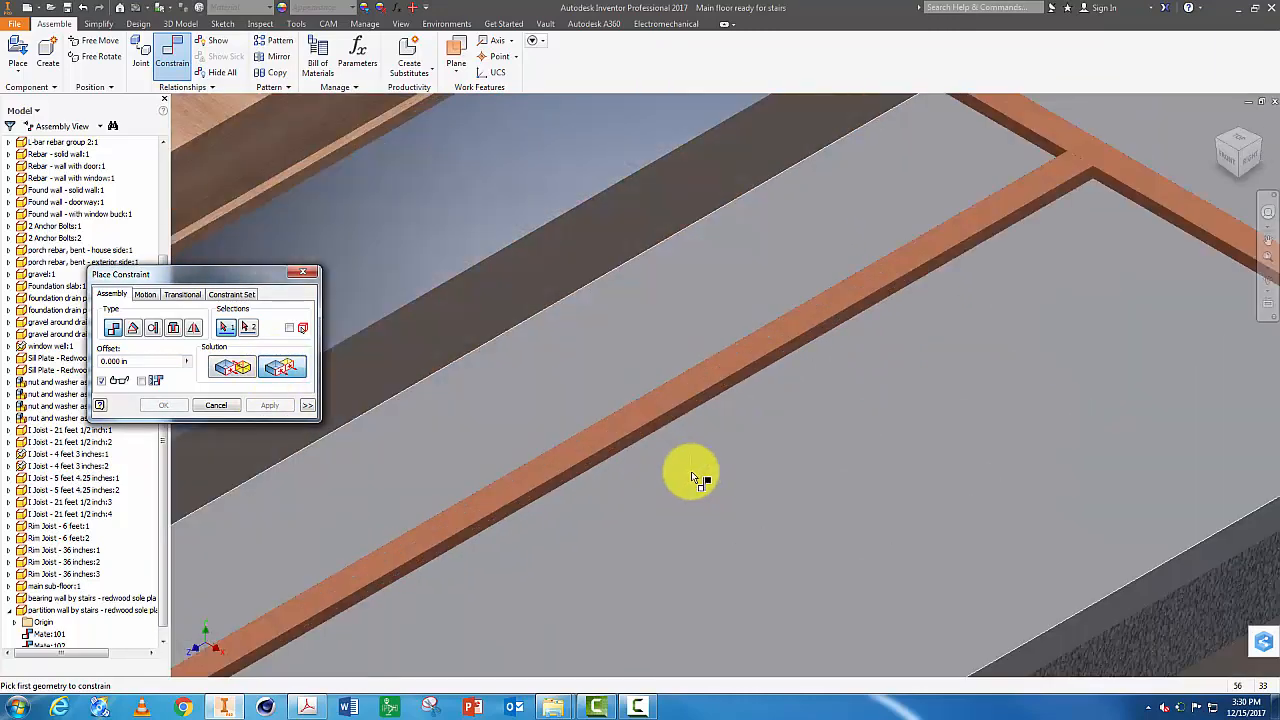
click(683, 419)
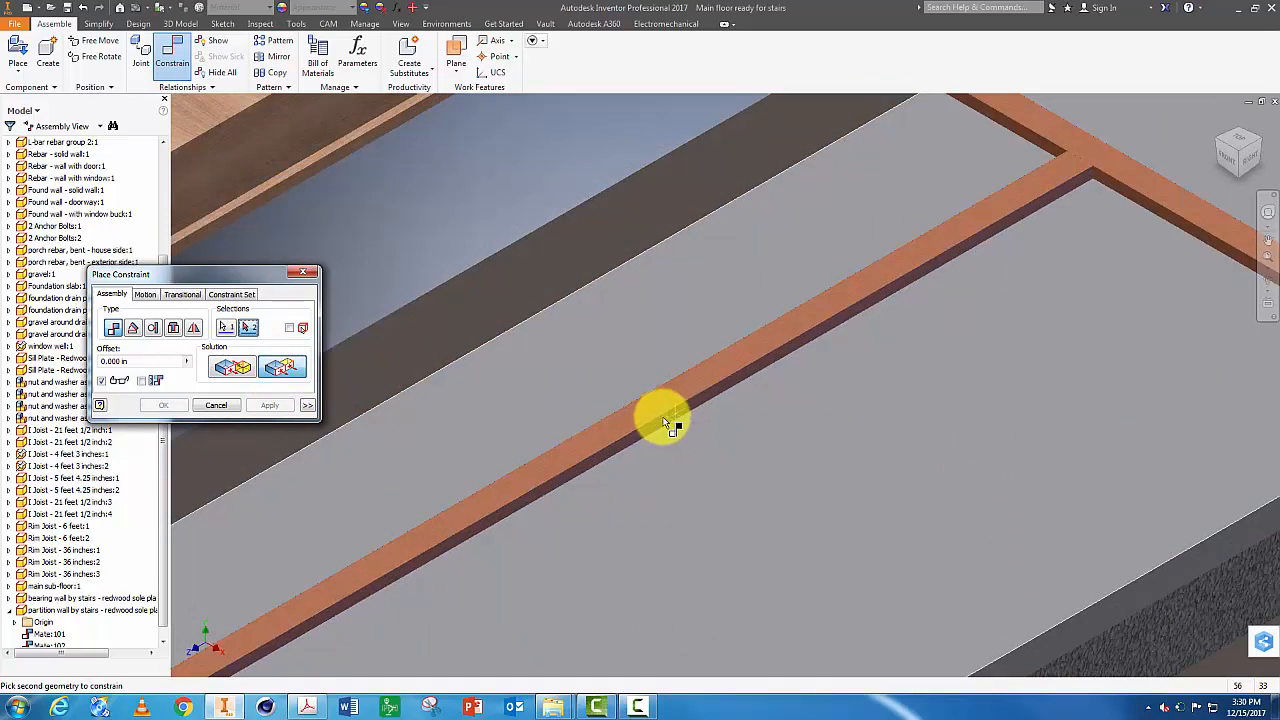
scroll(594, 360, up, 5)
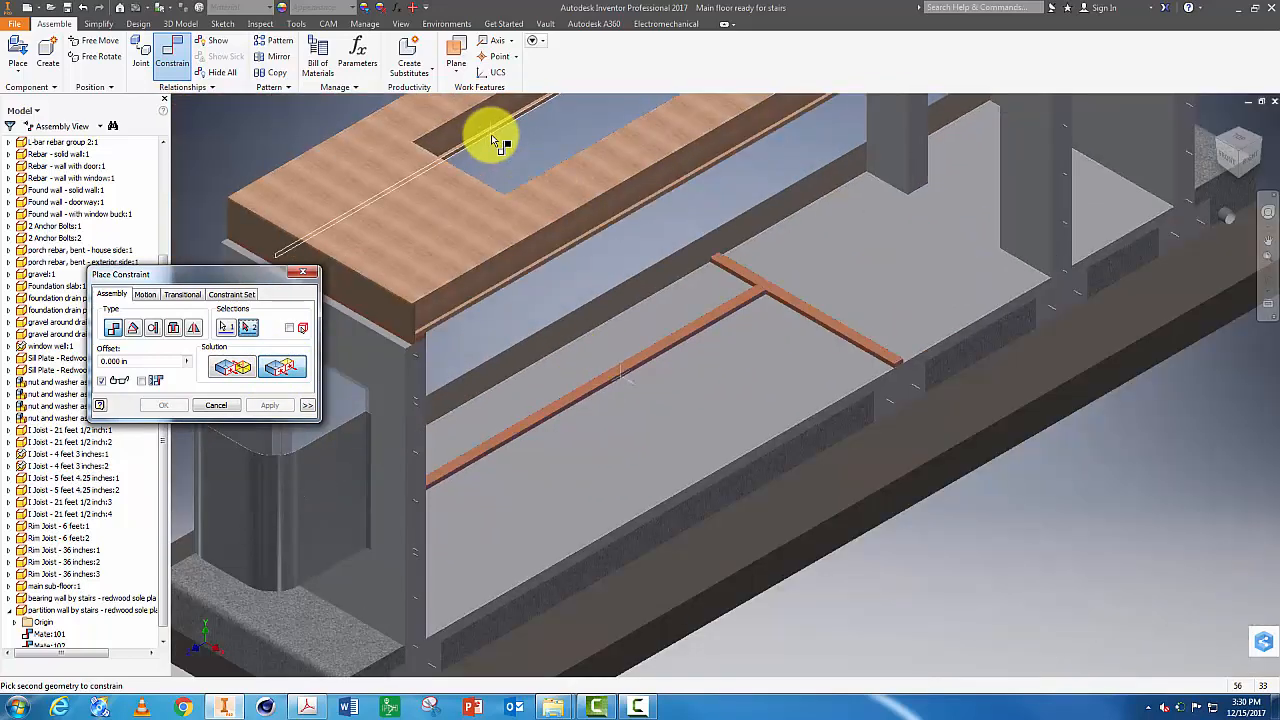
scroll(491, 132, down, 4)
scroll(491, 132, down, 3)
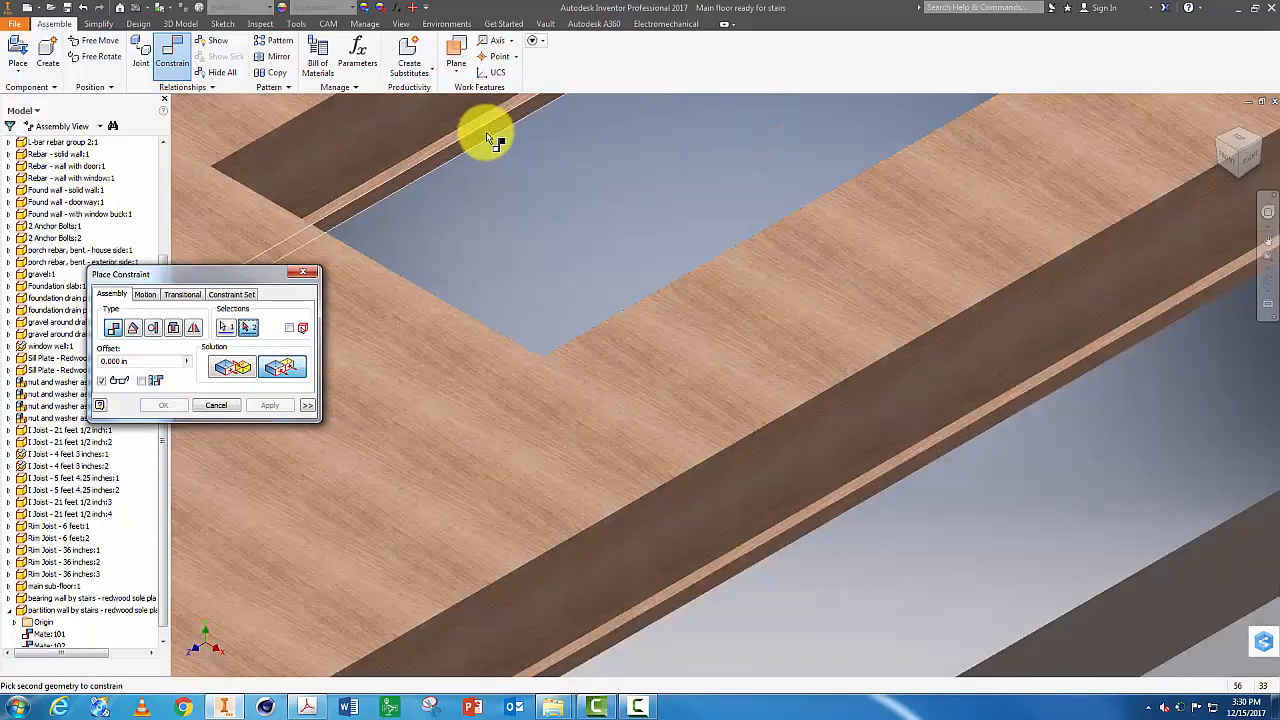
click(490, 137)
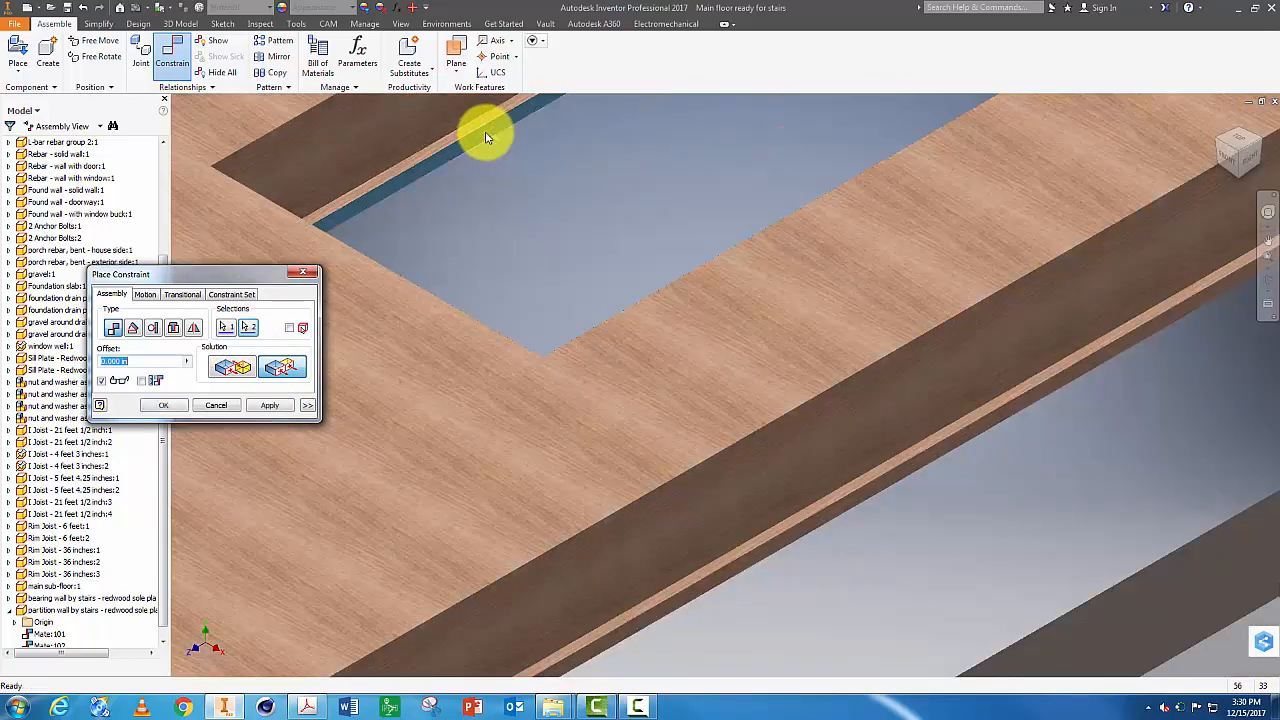
click(267, 406)
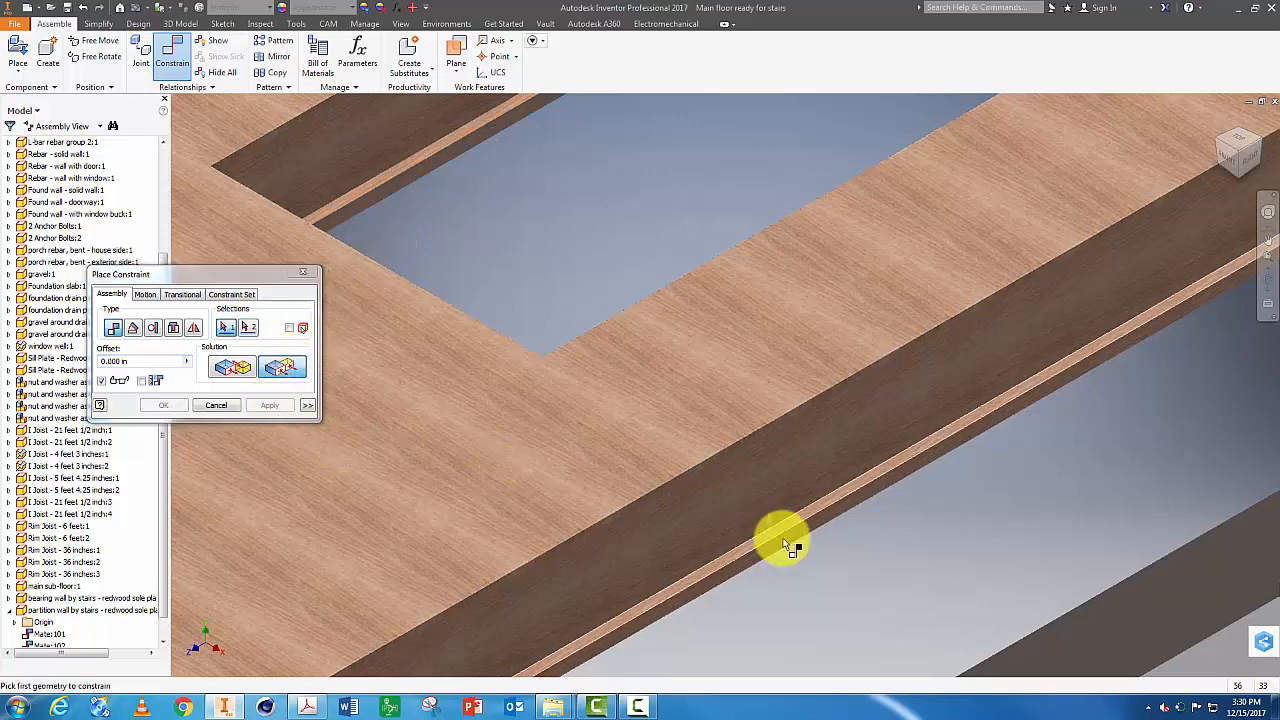
scroll(814, 562, down, 3)
scroll(813, 554, up, 4)
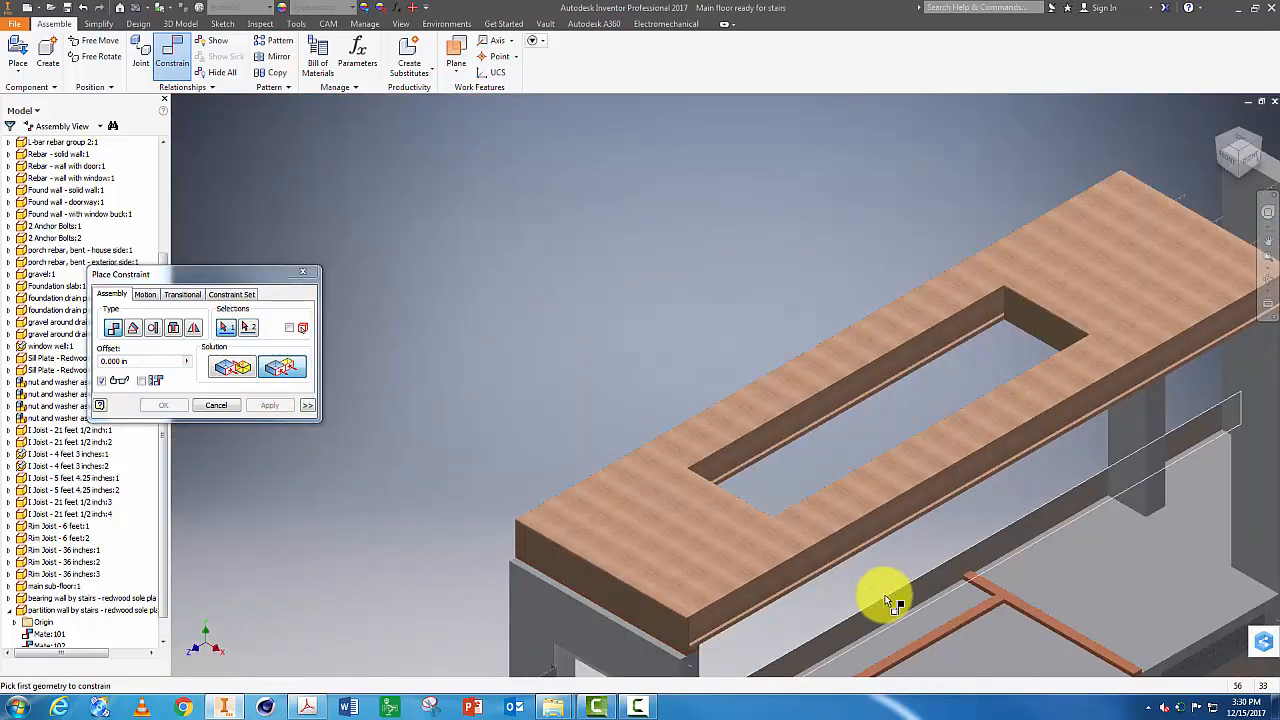
middle_drag(886, 600, 594, 313)
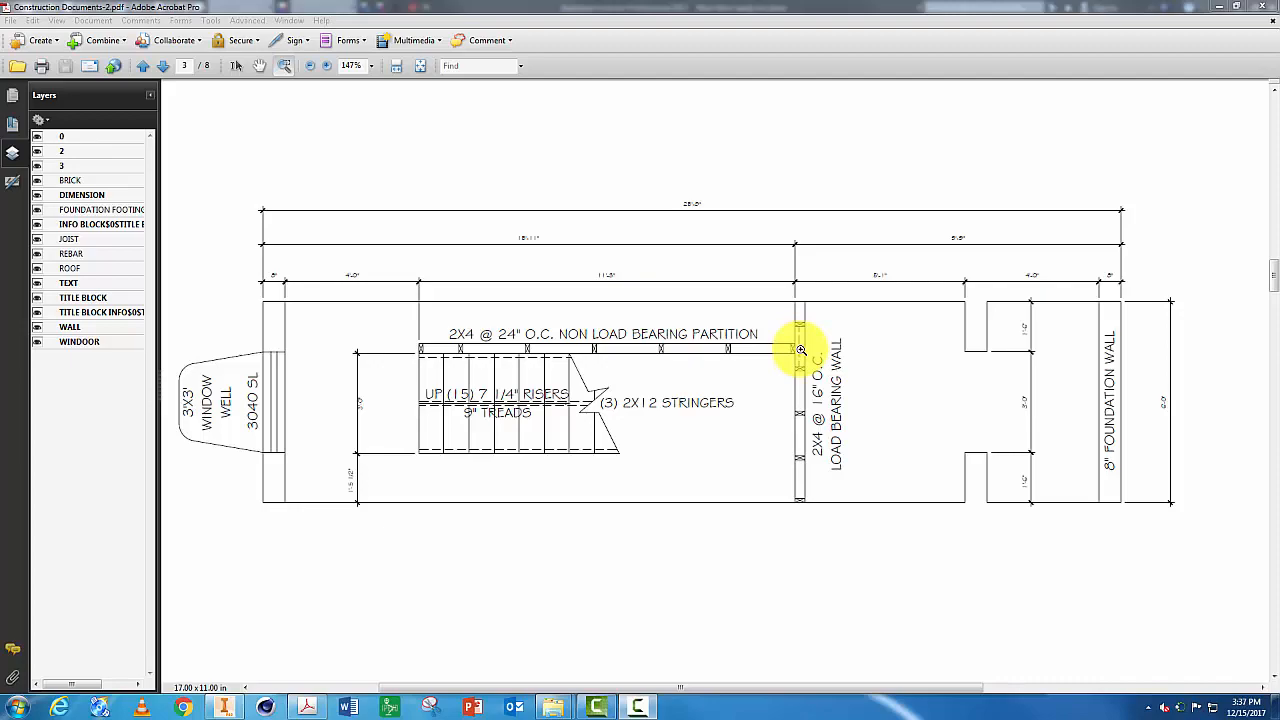
Switch back to Inventor and place five instances of "stud for basement walls - 99 in" beside the foundation slab, near the bearing wall sole plate.
key(alt+Tab)
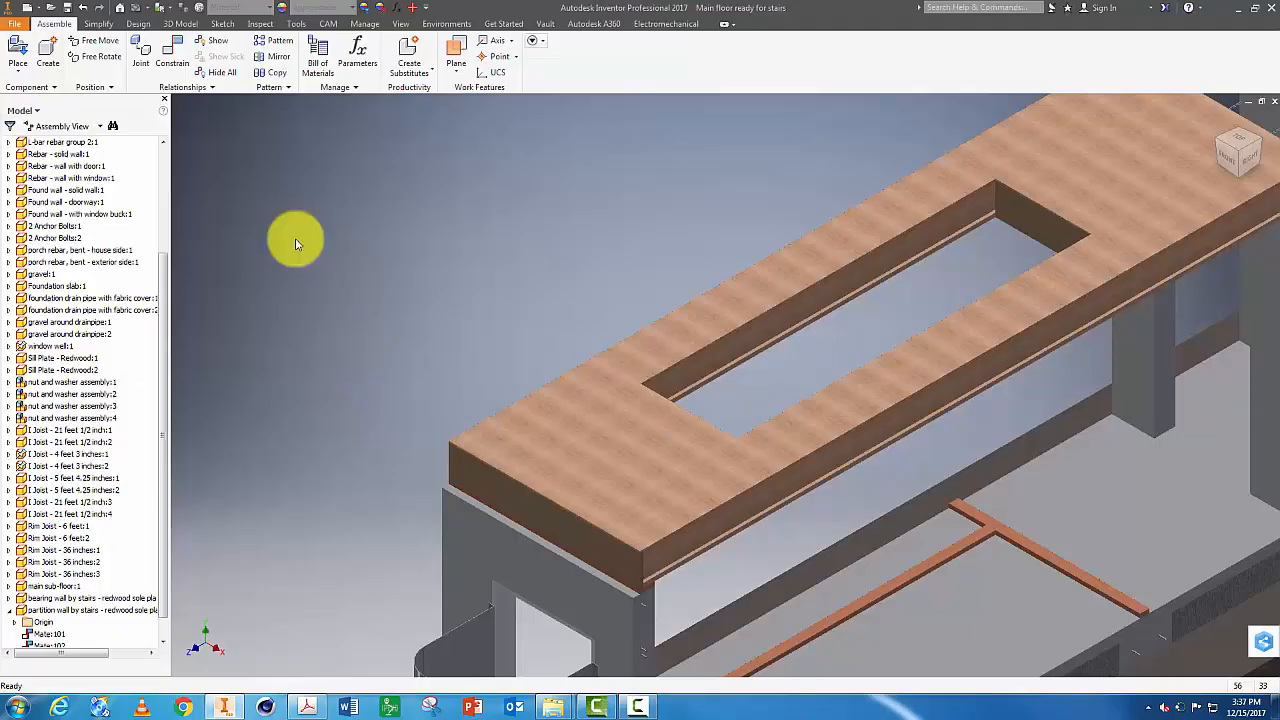
click(18, 55)
click(990, 322)
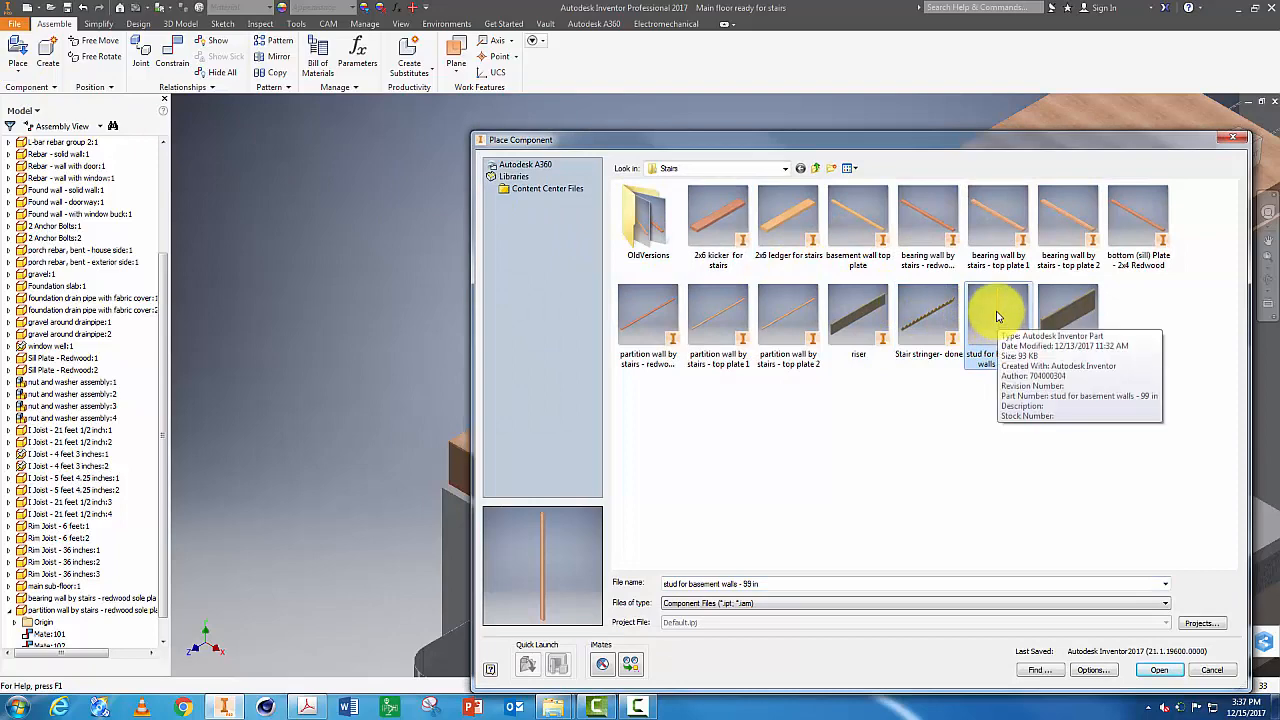
double_click(993, 316)
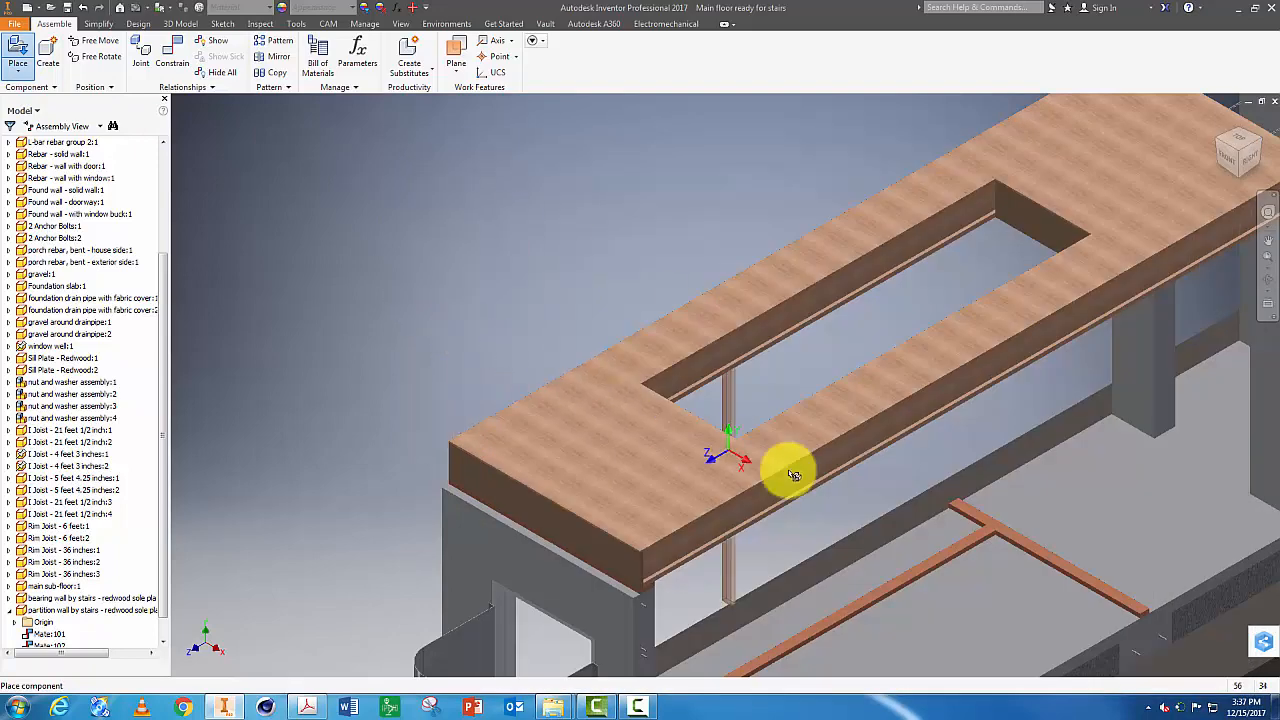
middle_drag(1072, 550, 711, 303)
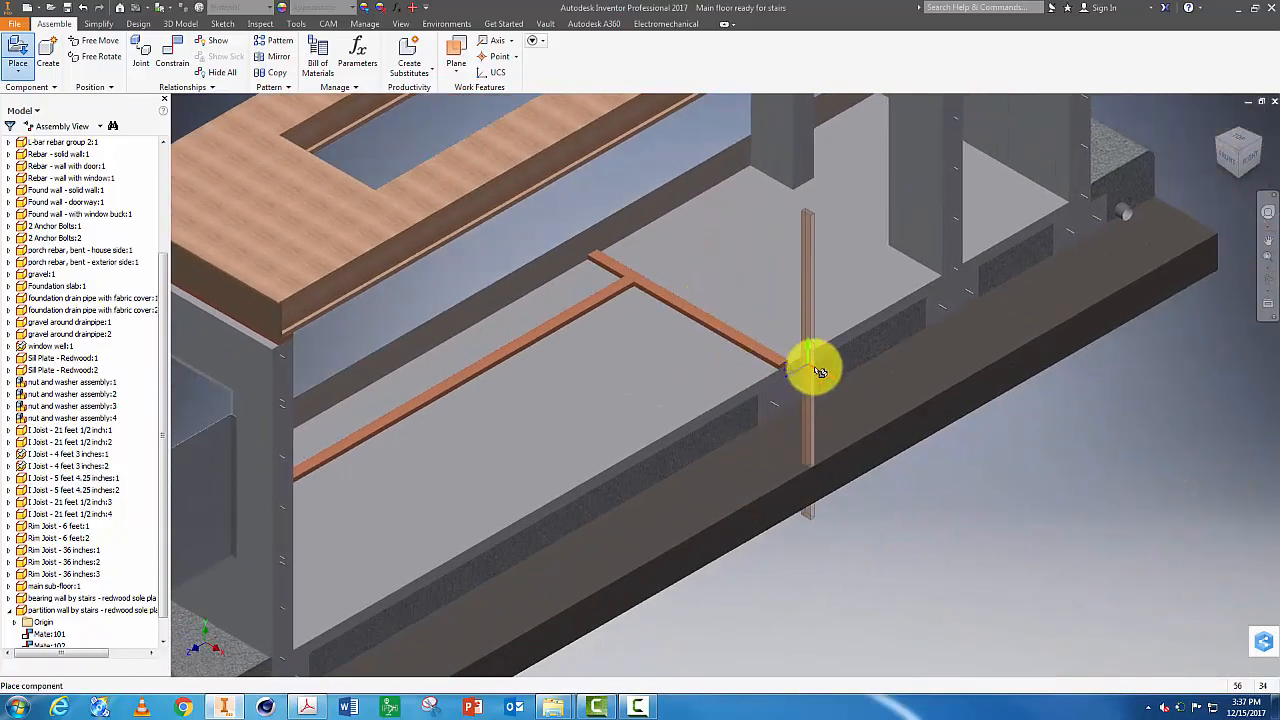
click(855, 368)
click(901, 372)
click(942, 376)
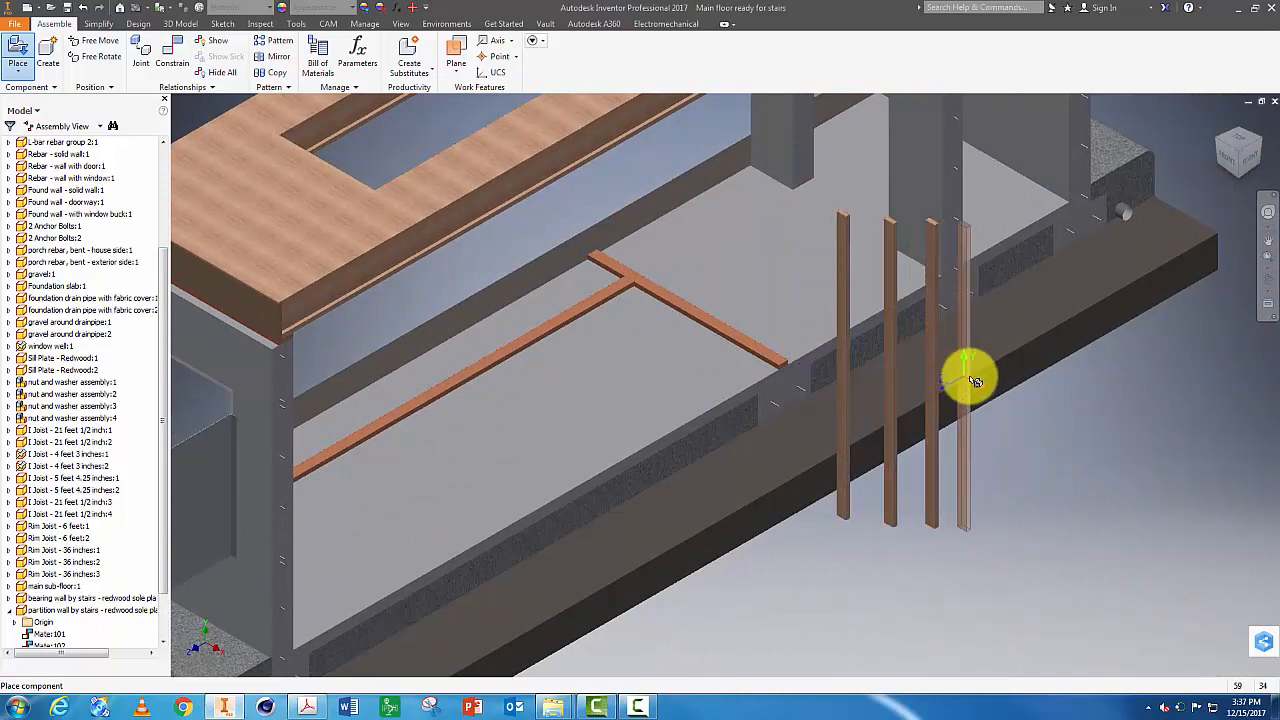
click(981, 380)
click(1030, 395)
key(Escape)
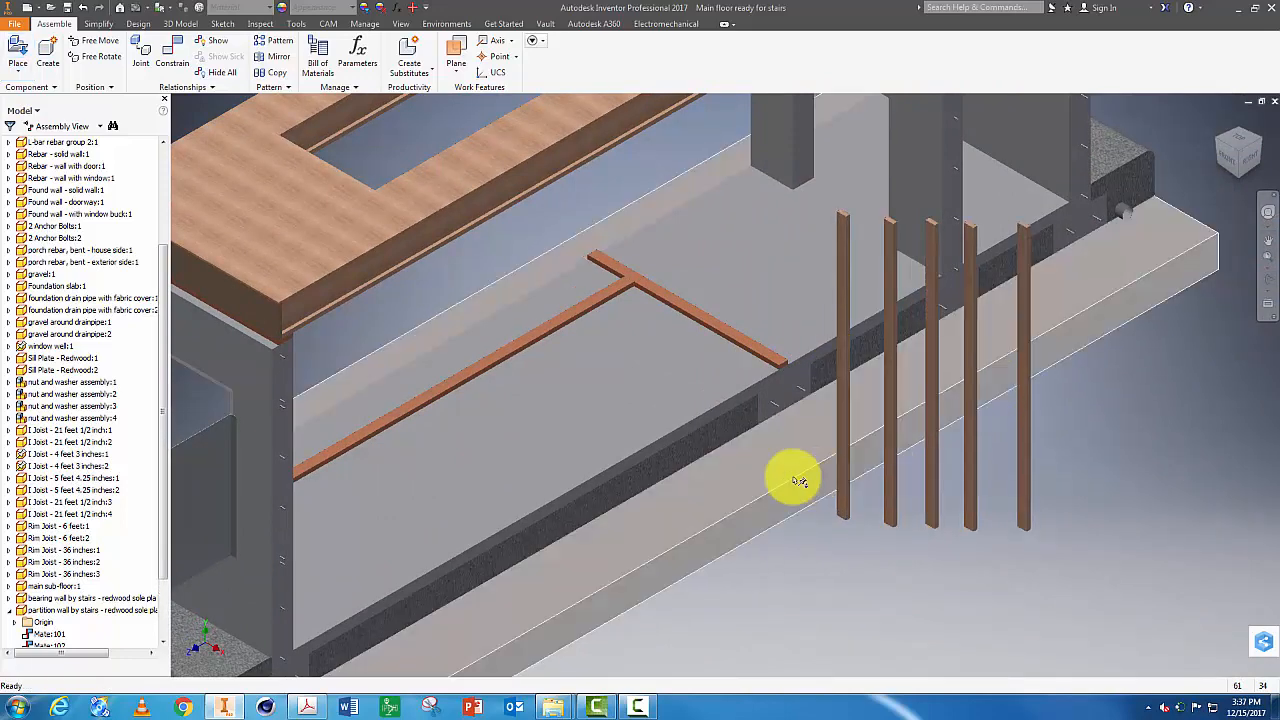
Mate the bottom face of the stud nearest the sole plates to the top face of the bearing wall sole plate with 0.000 in offset.
scroll(770, 490, up, 5)
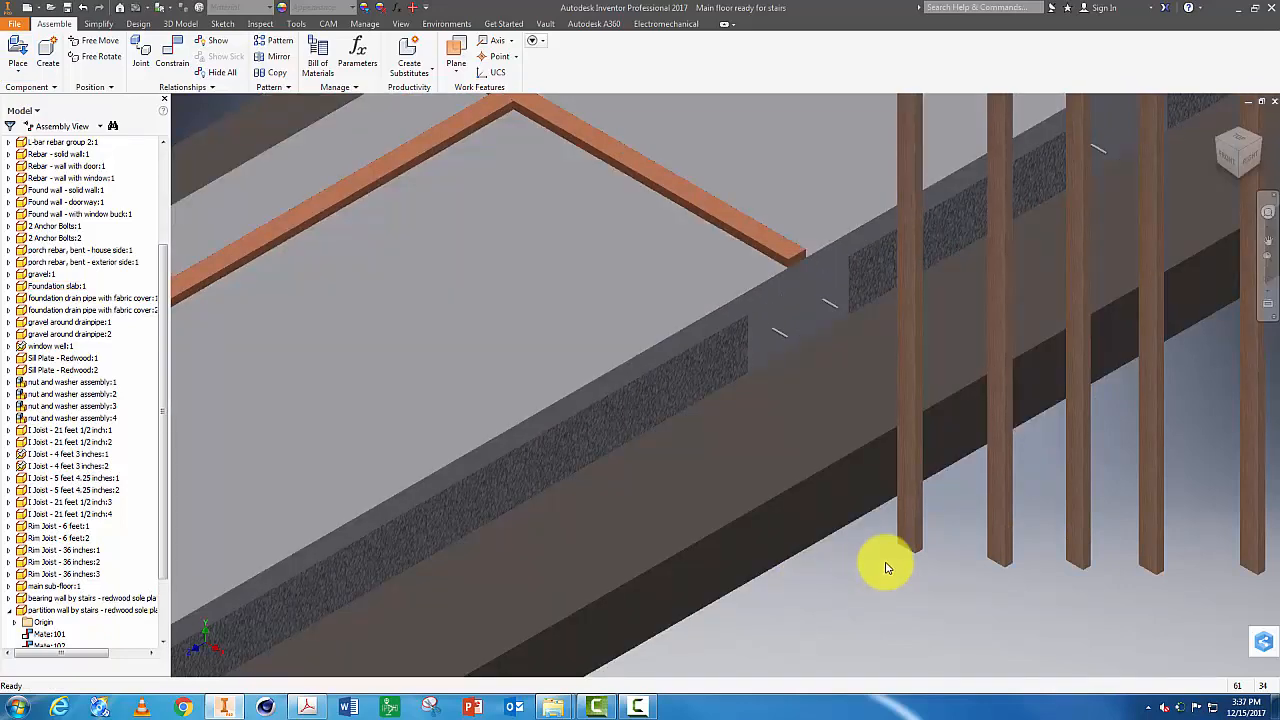
click(172, 55)
scroll(920, 511, up, 4)
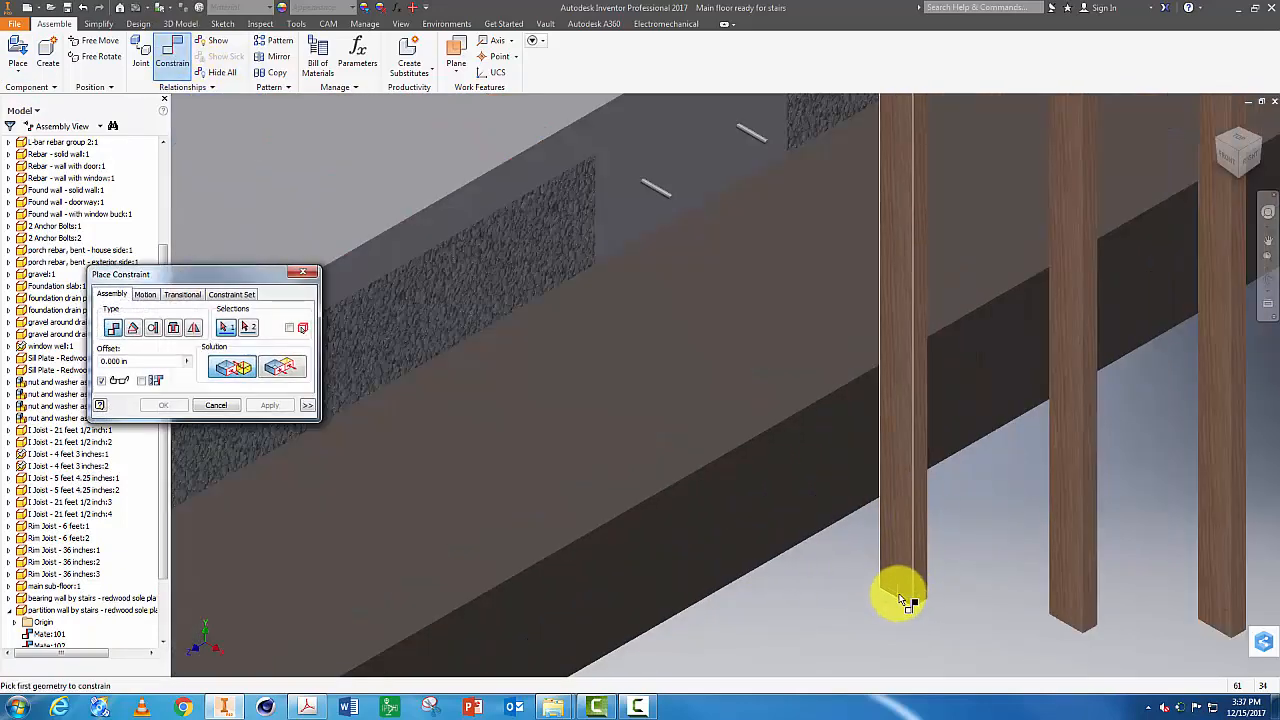
right_click(895, 593)
click(884, 500)
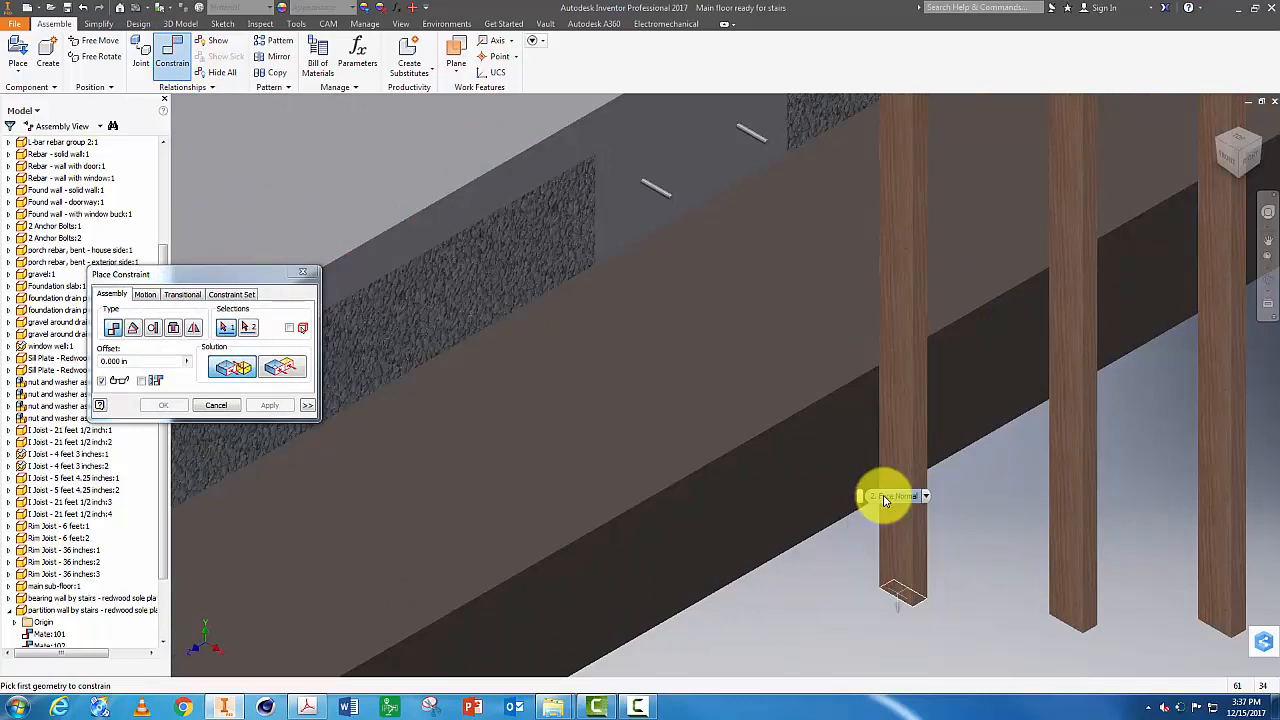
click(895, 500)
scroll(795, 422, down, 5)
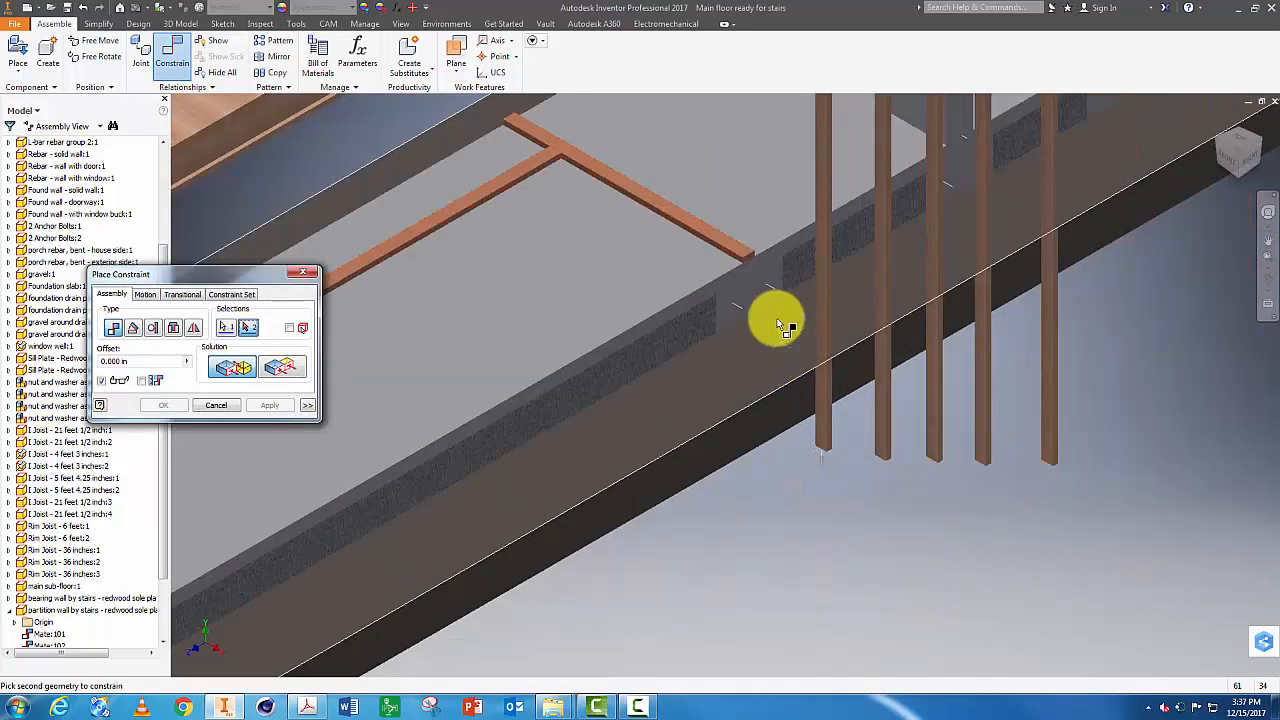
click(745, 258)
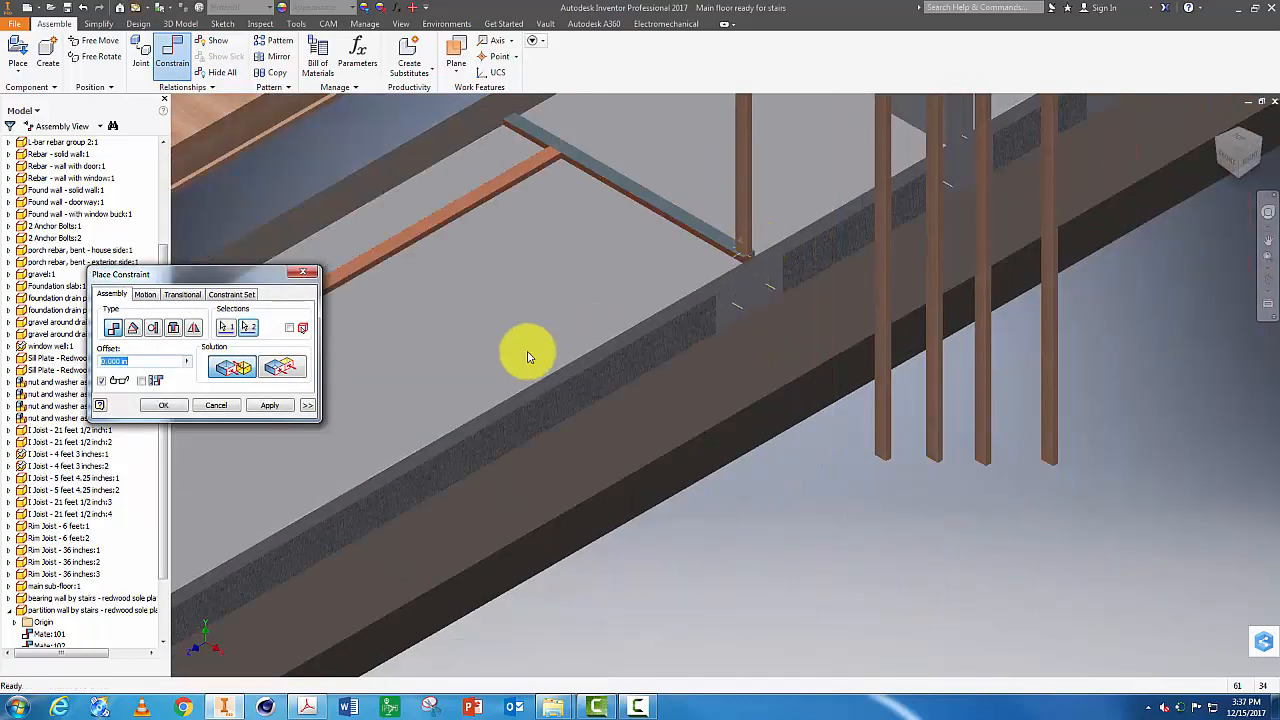
click(269, 406)
Constrain the first stud's side face flush with the long side face of the bearing wall sole plate, with 0.000 in offset.
click(1165, 705)
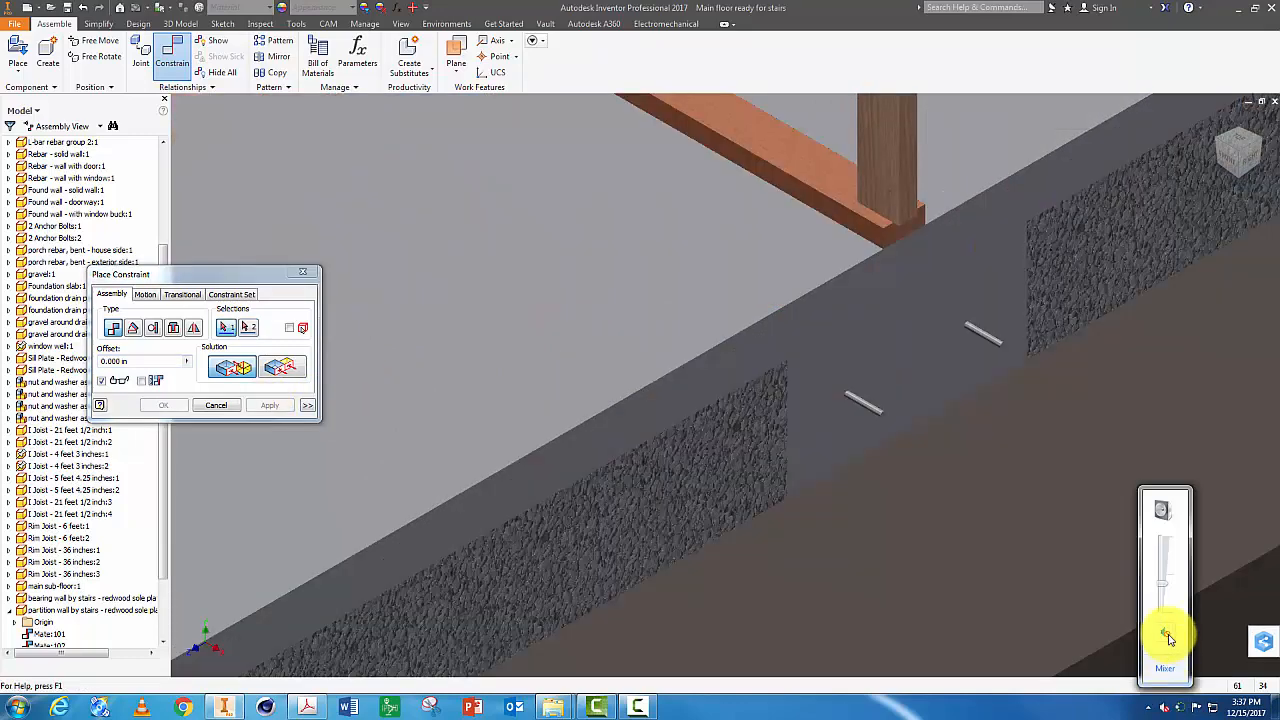
click(1166, 633)
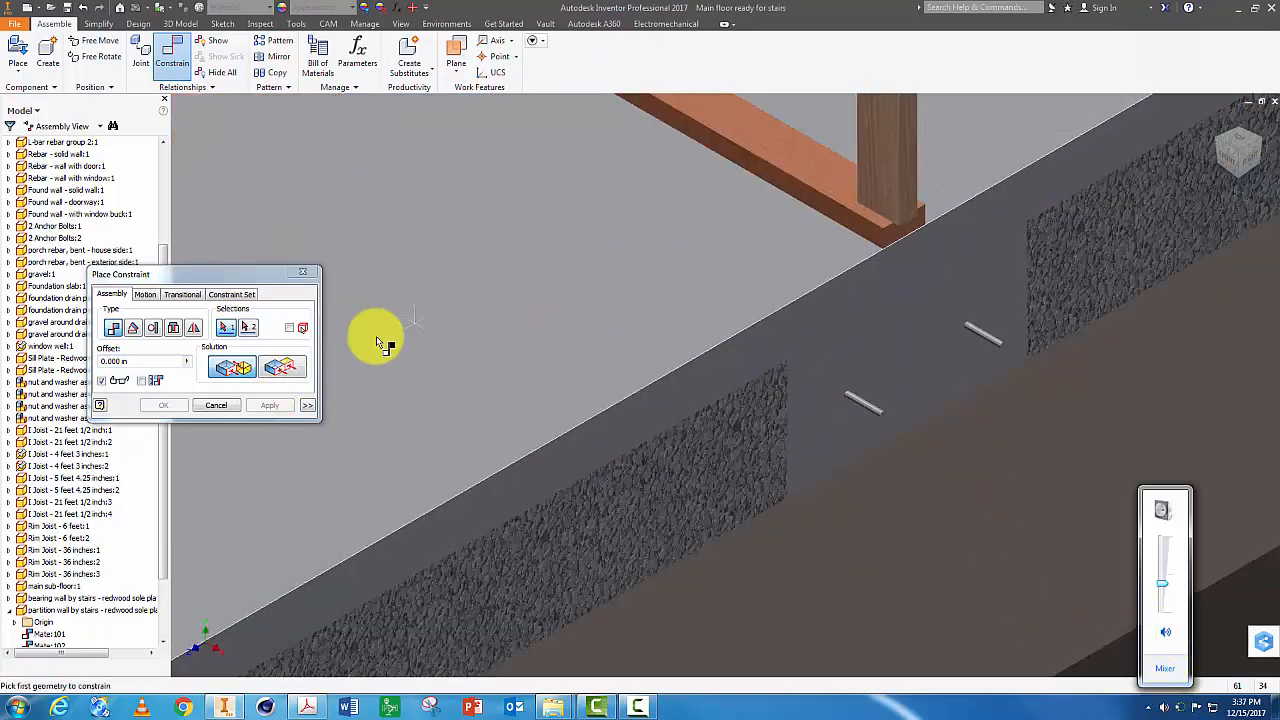
click(280, 367)
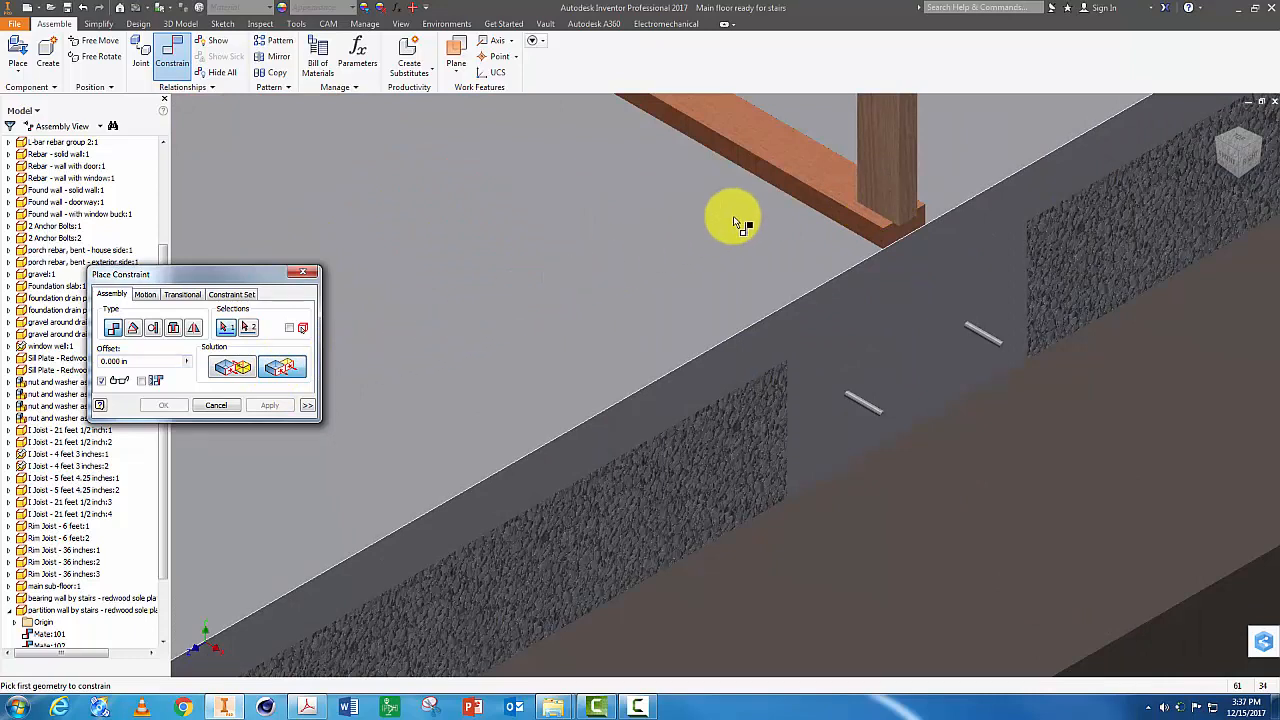
click(903, 183)
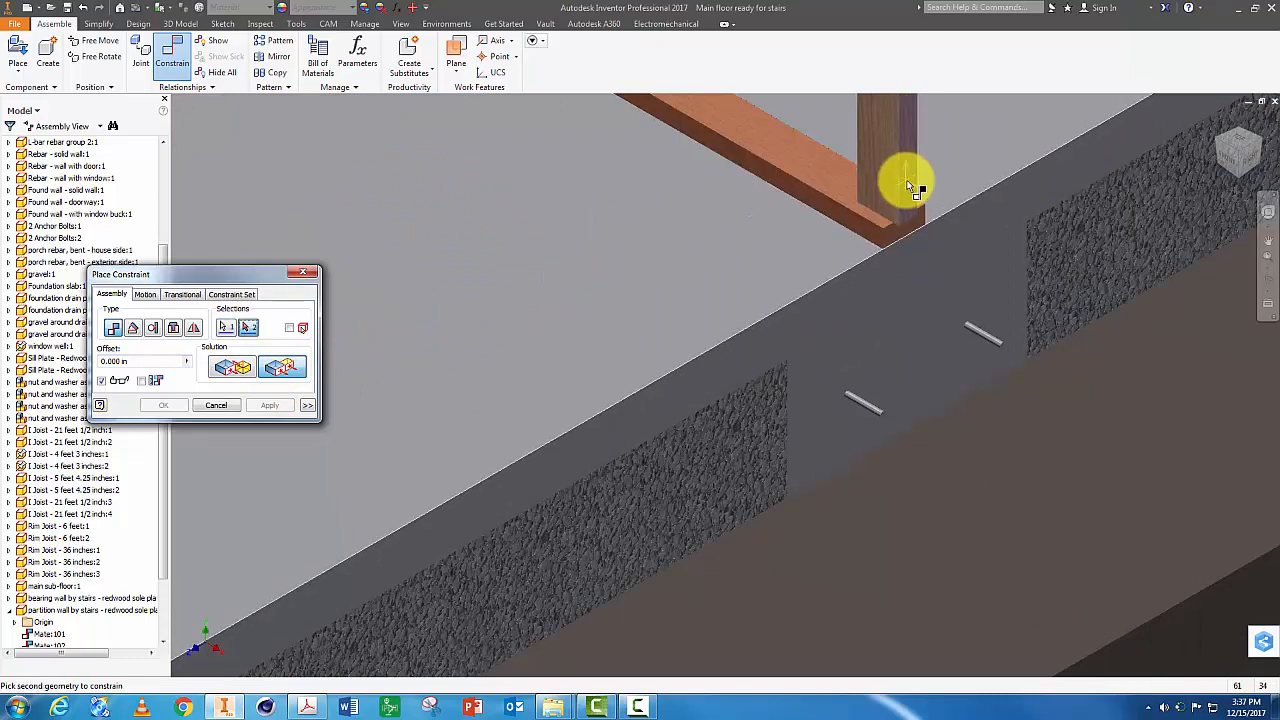
click(867, 229)
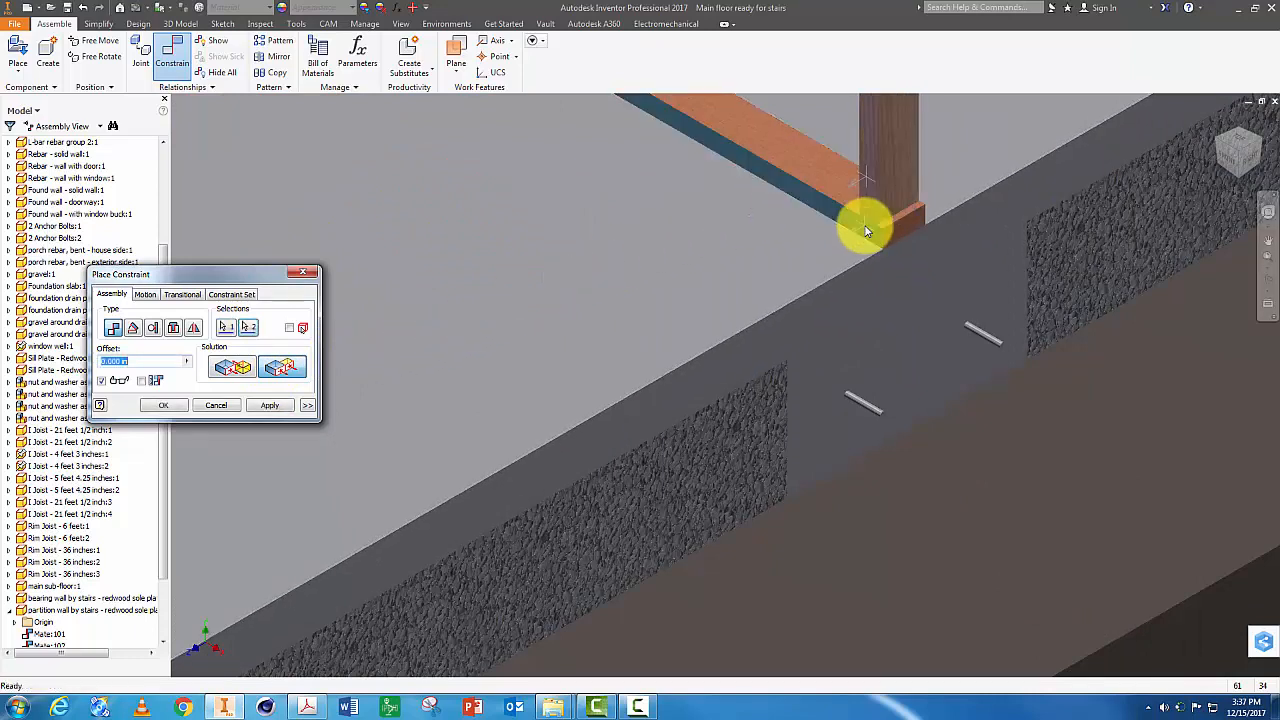
click(268, 407)
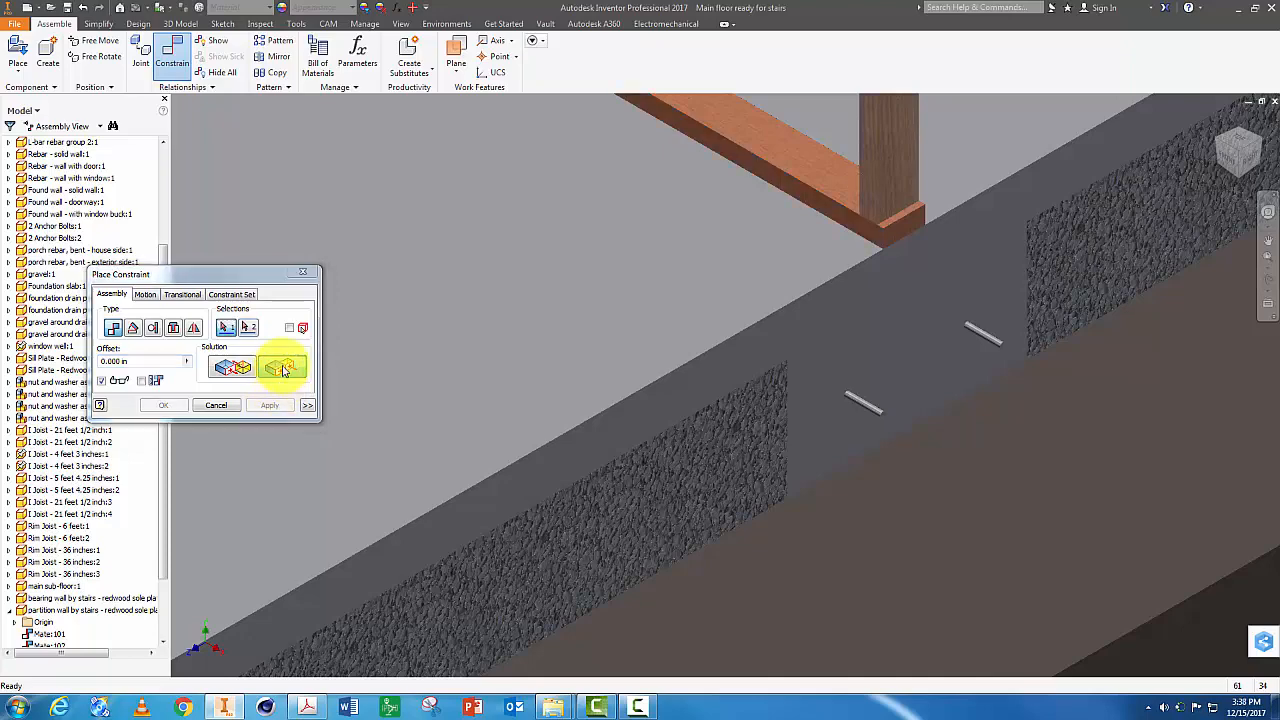
Constrain the first stud's outer face flush with the end face of the bearing wall sole plate, with 0.000 in offset.
click(903, 190)
click(910, 229)
scroll(910, 229, up, 2)
middle_drag(910, 229, 988, 431)
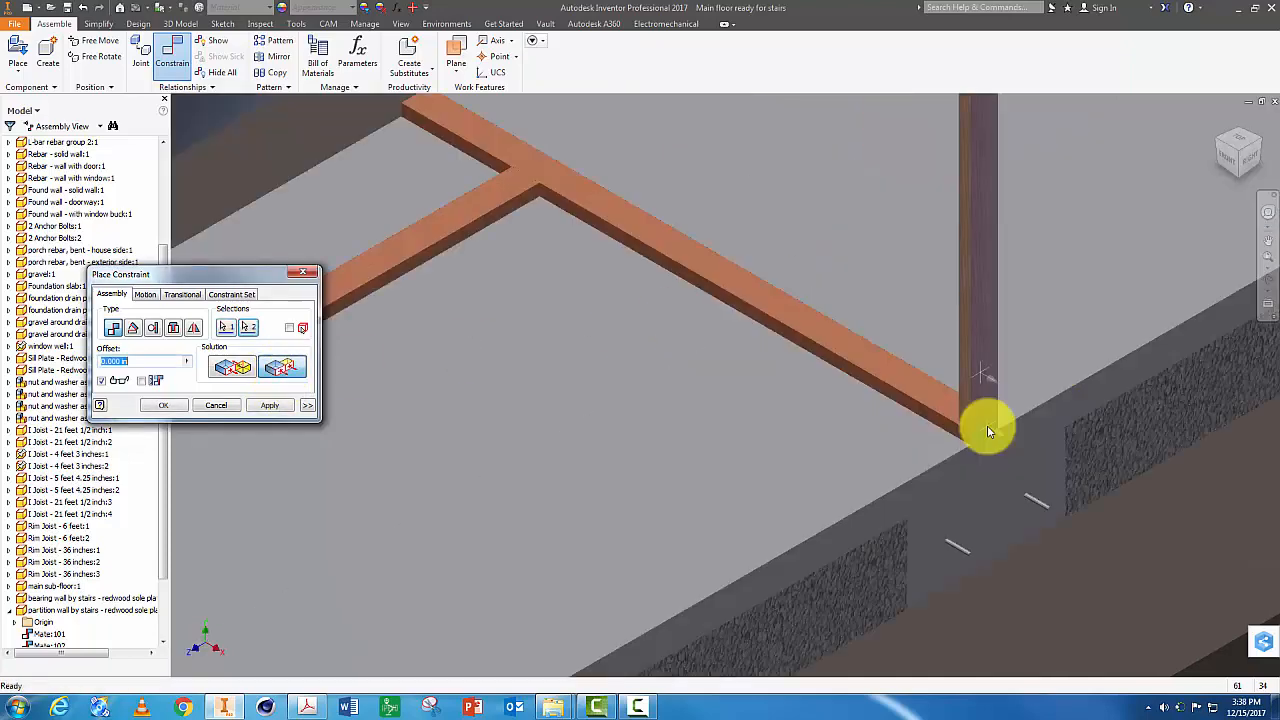
click(165, 407)
scroll(914, 457, up, 3)
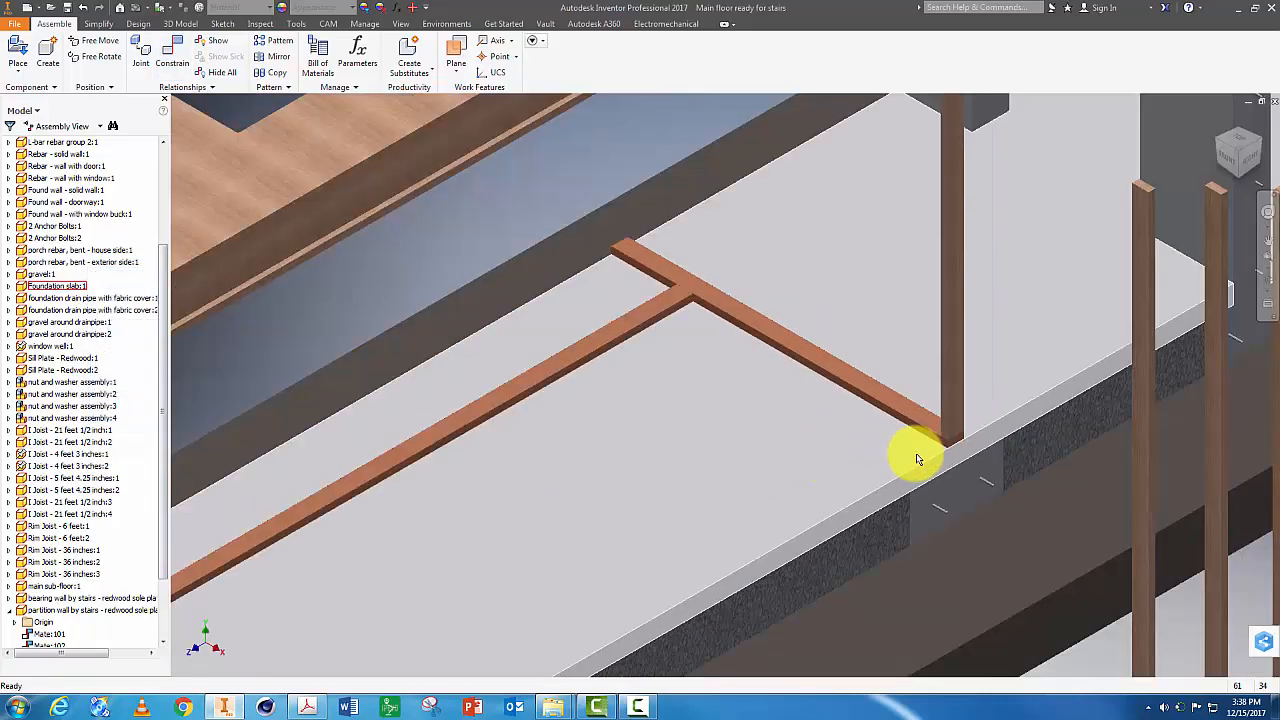
Mate the bottom face of the second stud to the top face of the bearing wall sole plate with 0.000 in offset.
scroll(1036, 517, down, 5)
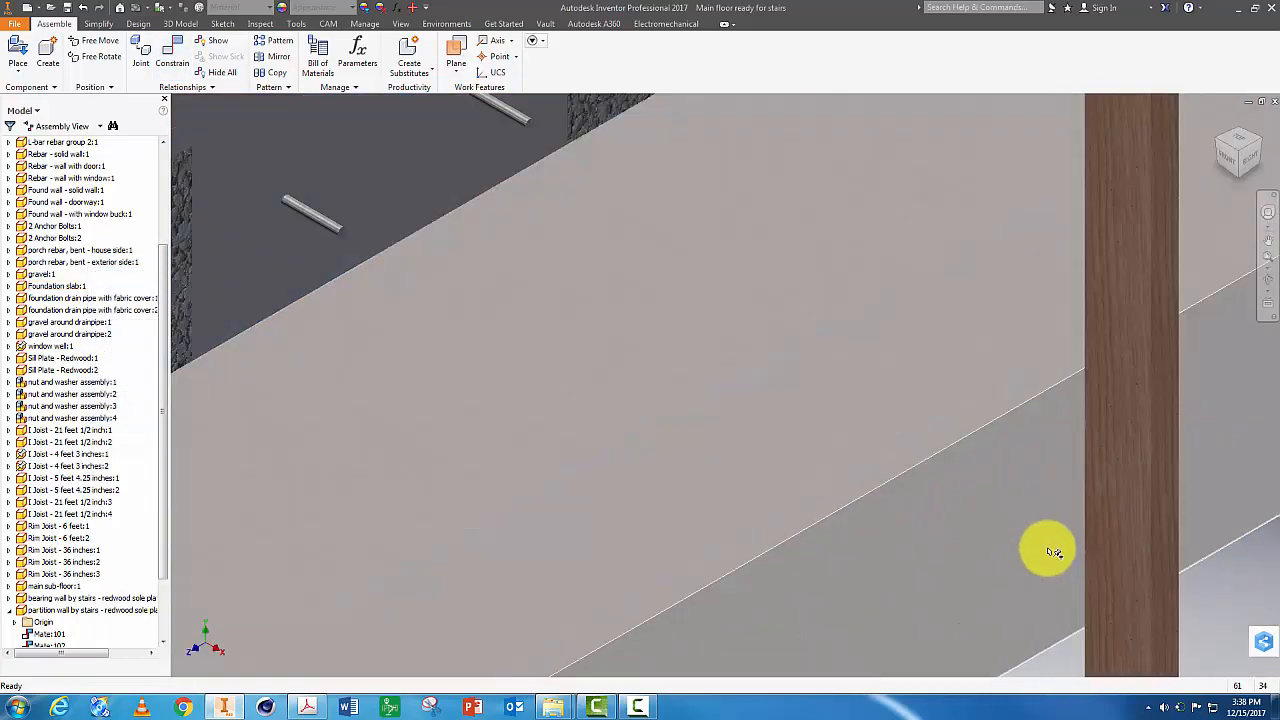
scroll(1076, 591, up, 3)
middle_drag(1097, 605, 912, 371)
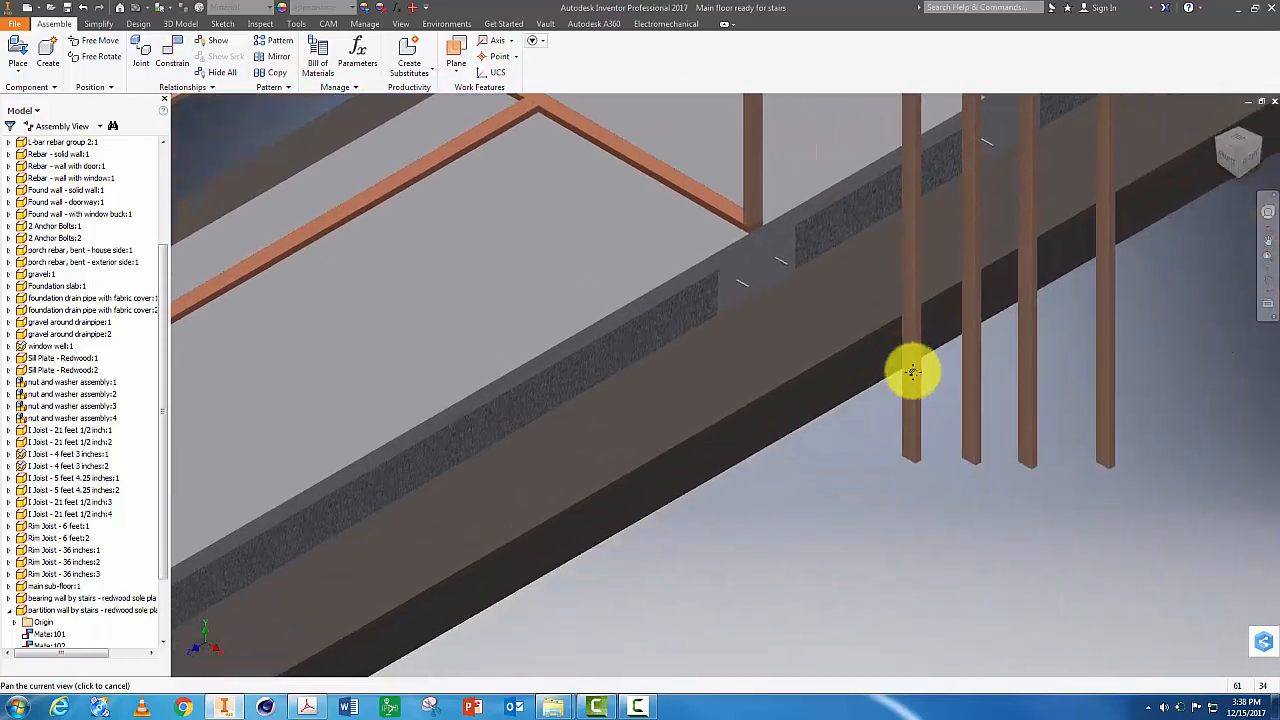
click(178, 50)
scroll(795, 382, up, 3)
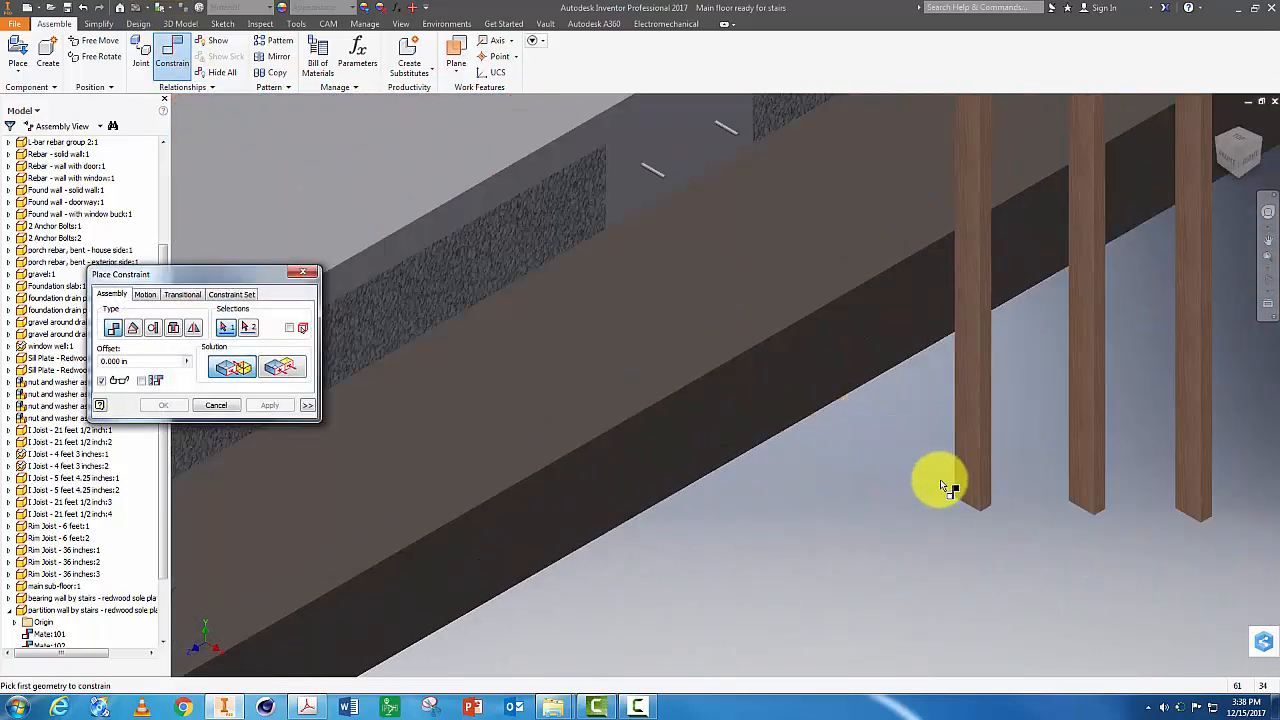
right_click(966, 508)
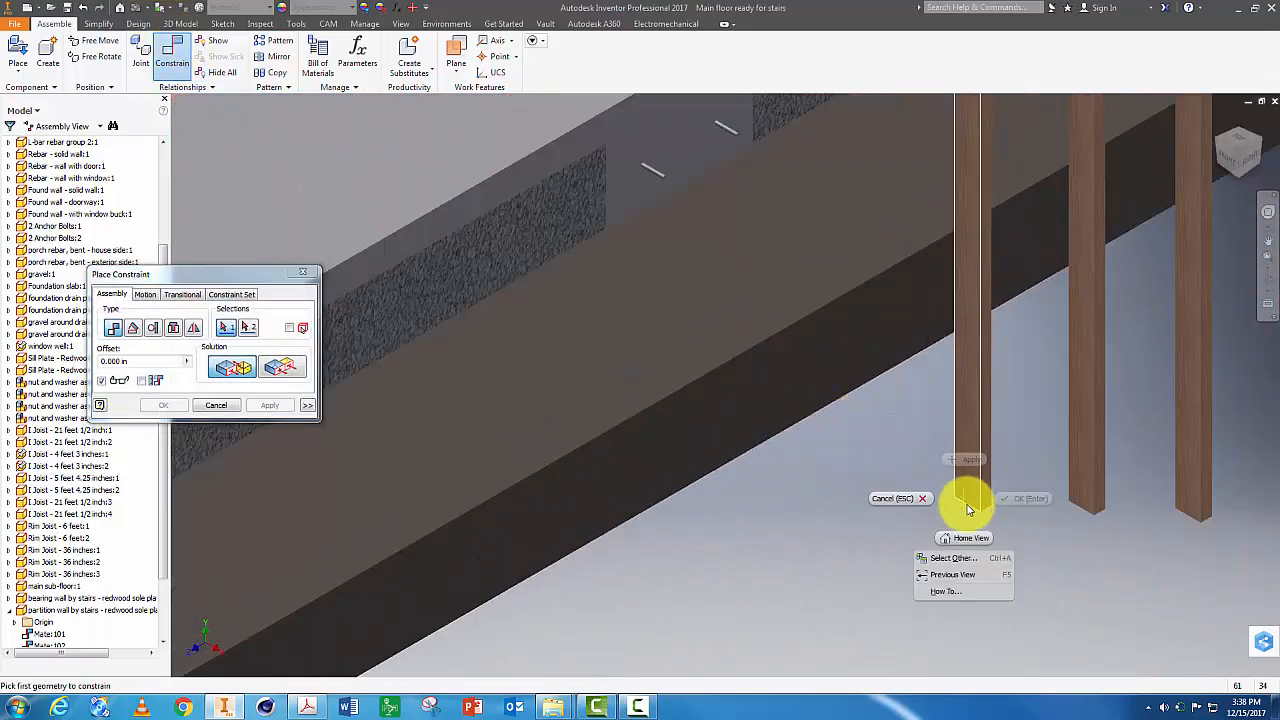
click(963, 558)
click(1006, 555)
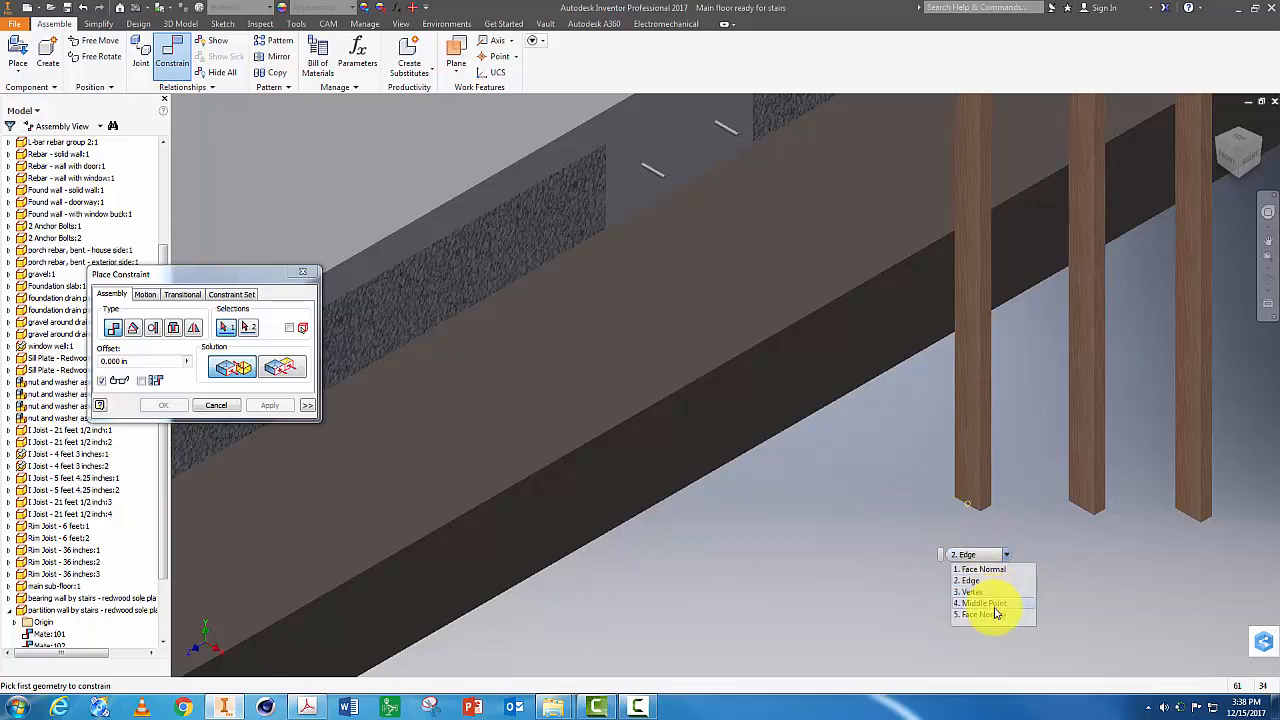
click(995, 615)
scroll(817, 409, down, 3)
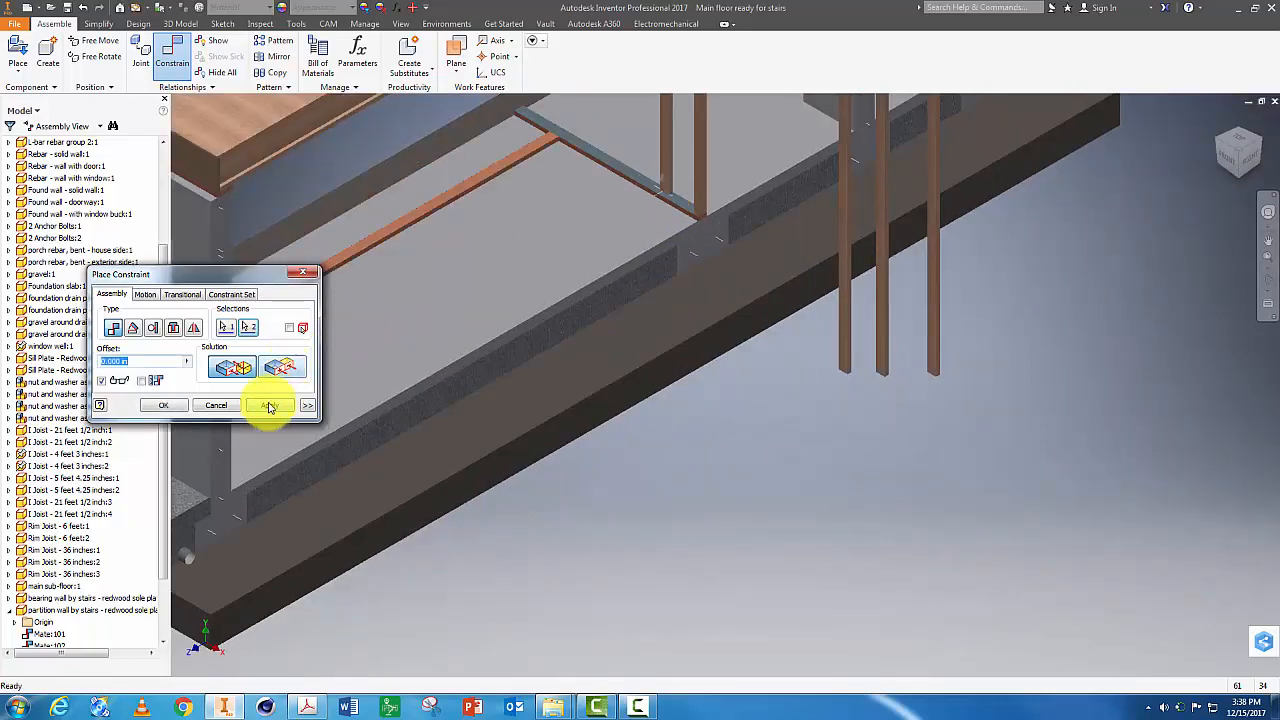
click(268, 407)
Constrain the second stud's side face flush with the long side face of the bearing wall sole plate, with 0.000 in offset.
scroll(650, 175, up, 3)
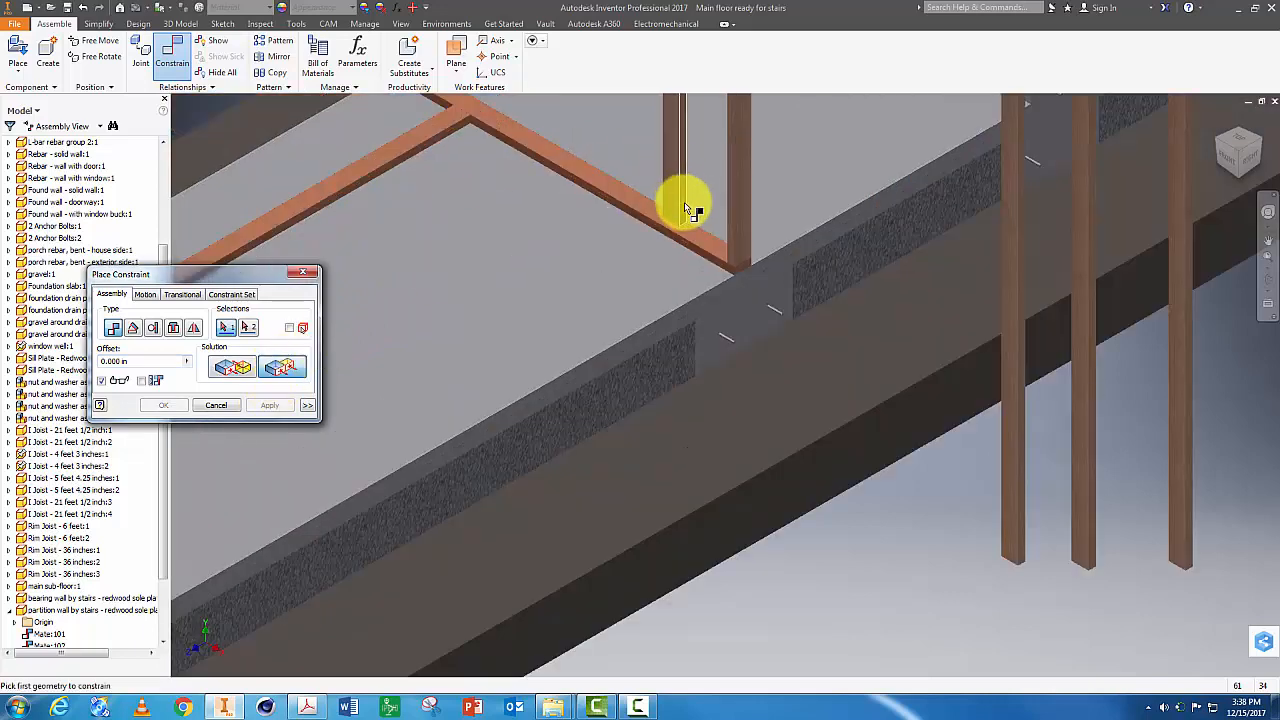
click(686, 209)
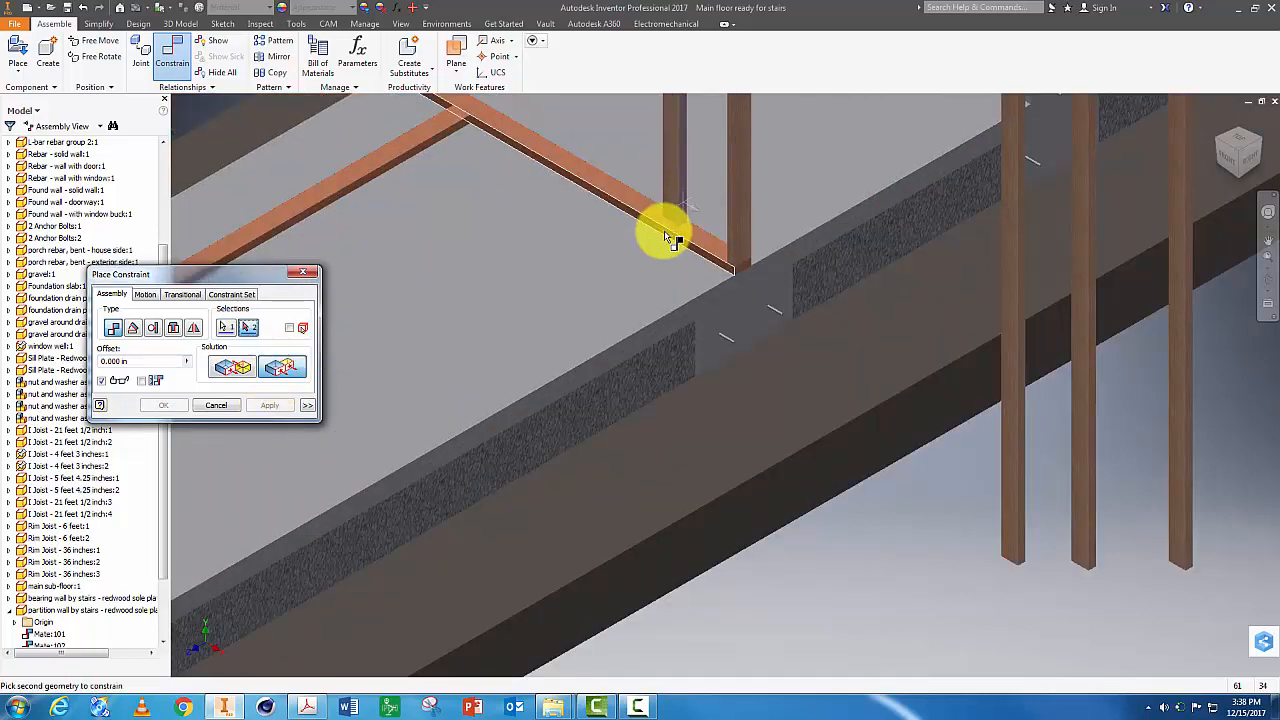
click(666, 232)
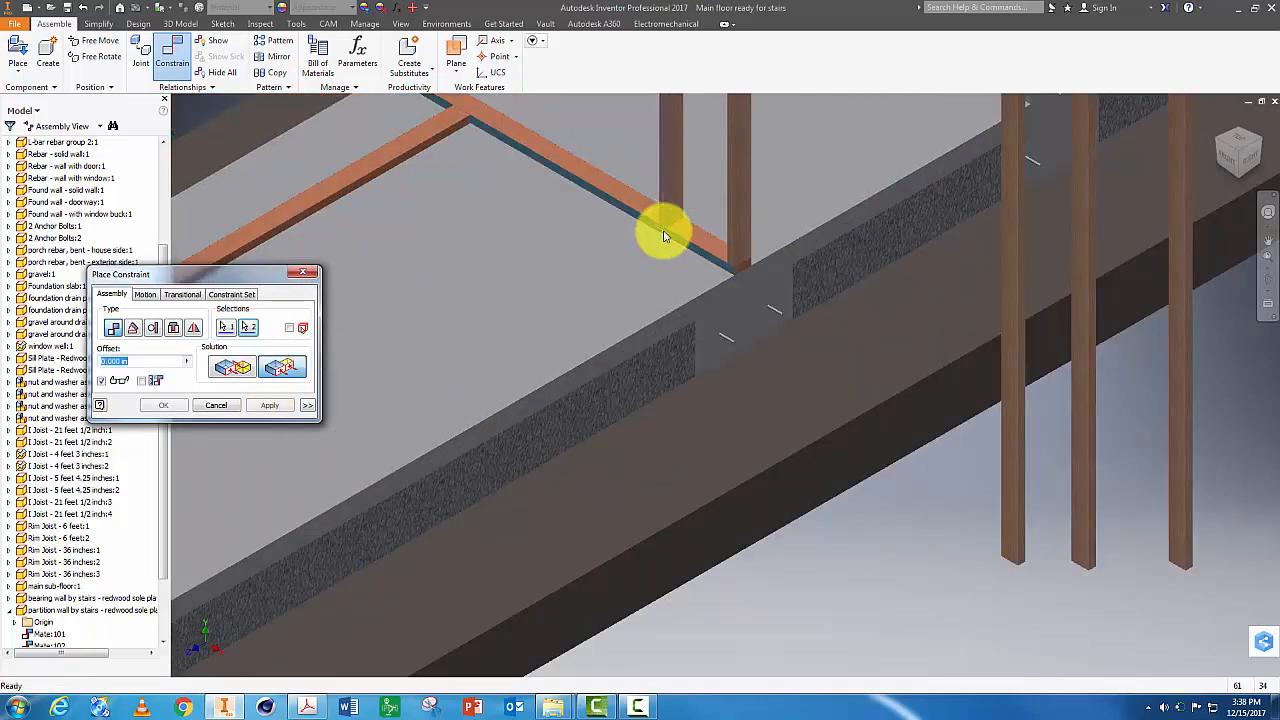
click(269, 407)
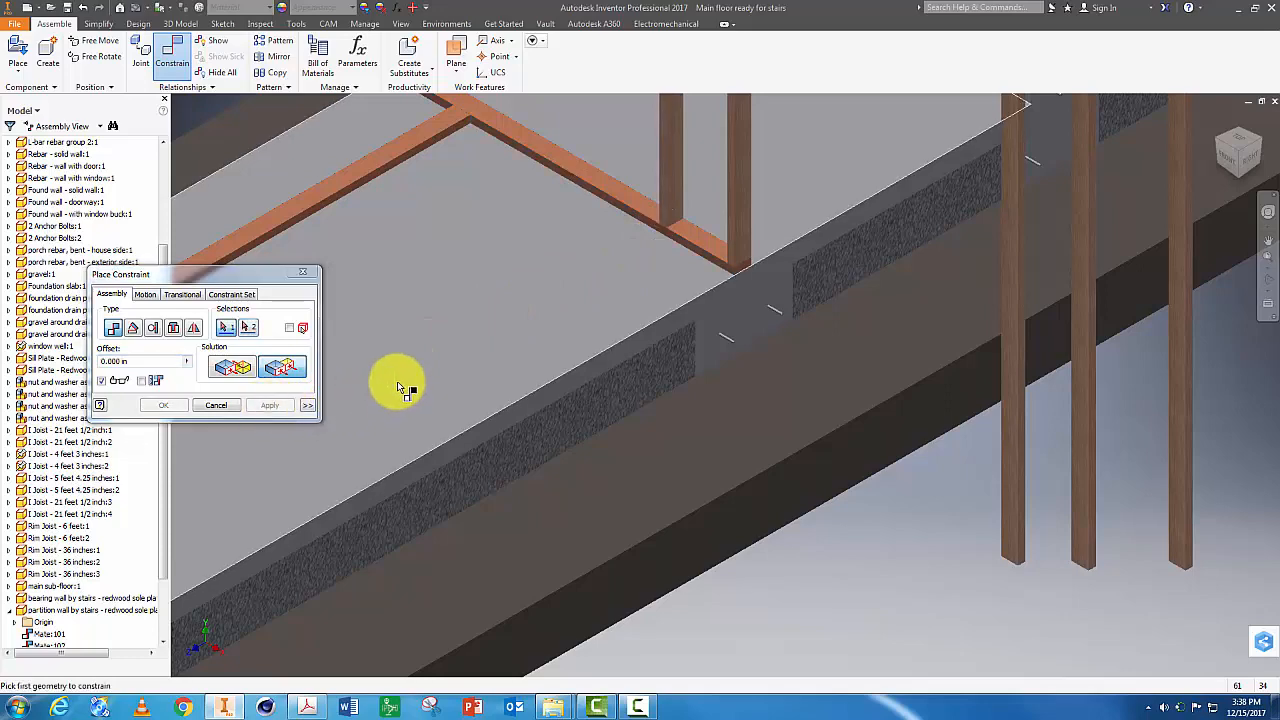
Constrain the second stud's outer face flush with the first stud's outer face, entering an offset of 16.
scroll(576, 300, down, 2)
middle_drag(571, 214, 569, 363)
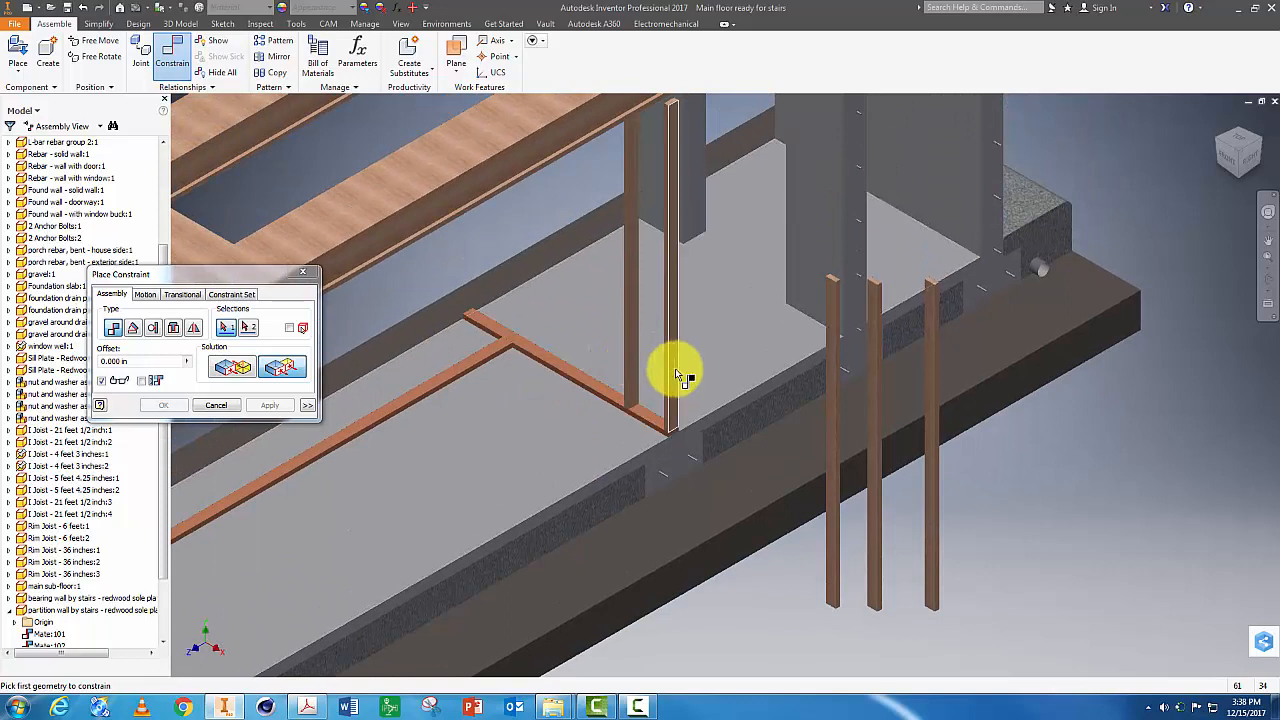
click(284, 370)
click(662, 372)
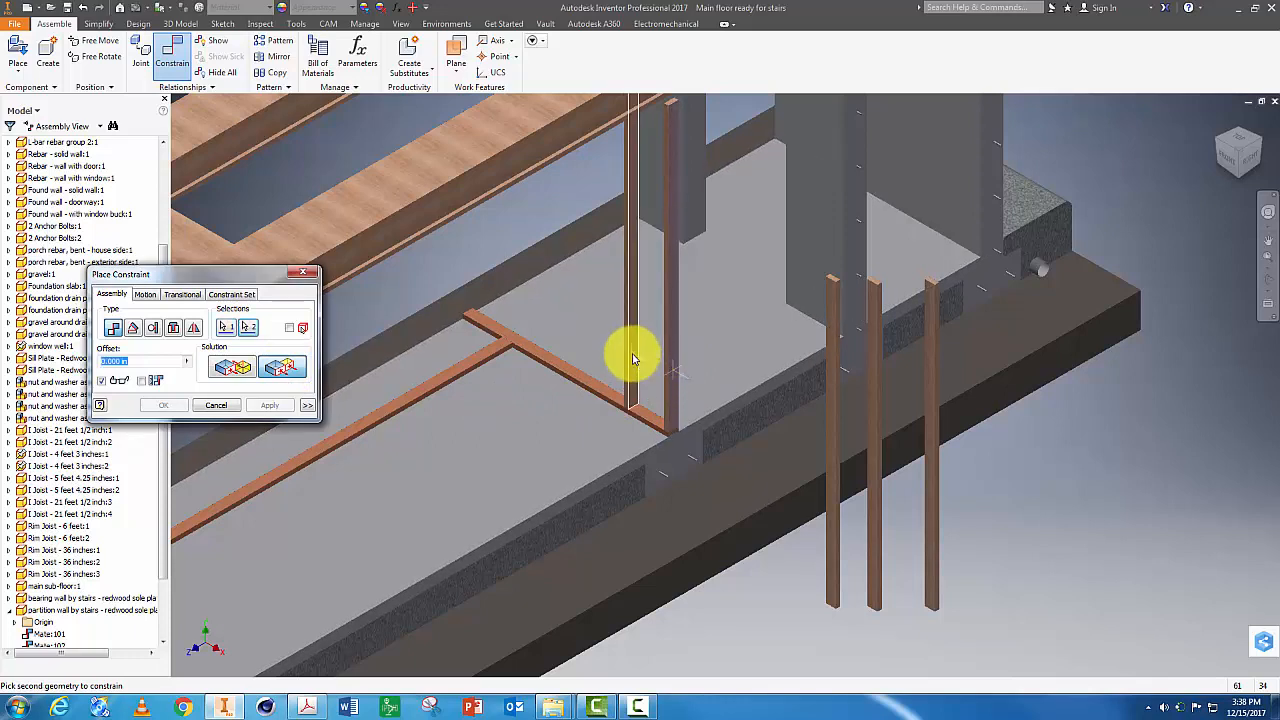
click(632, 359)
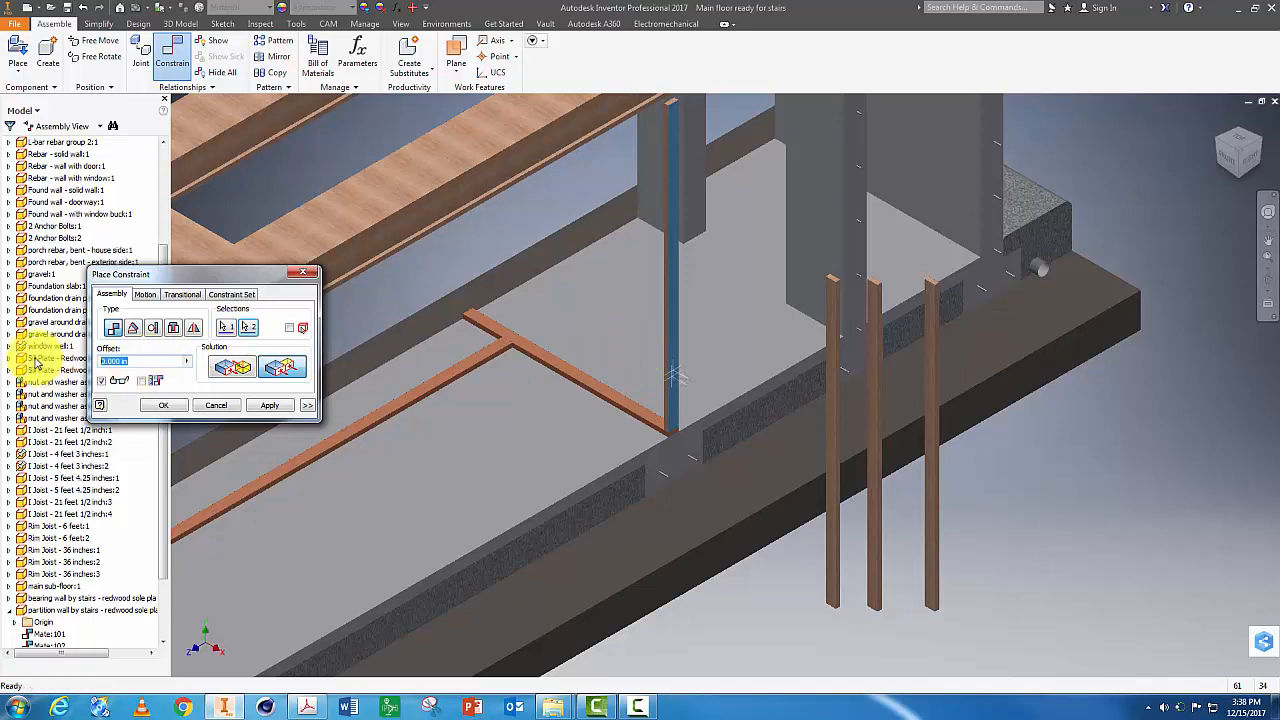
text(6)
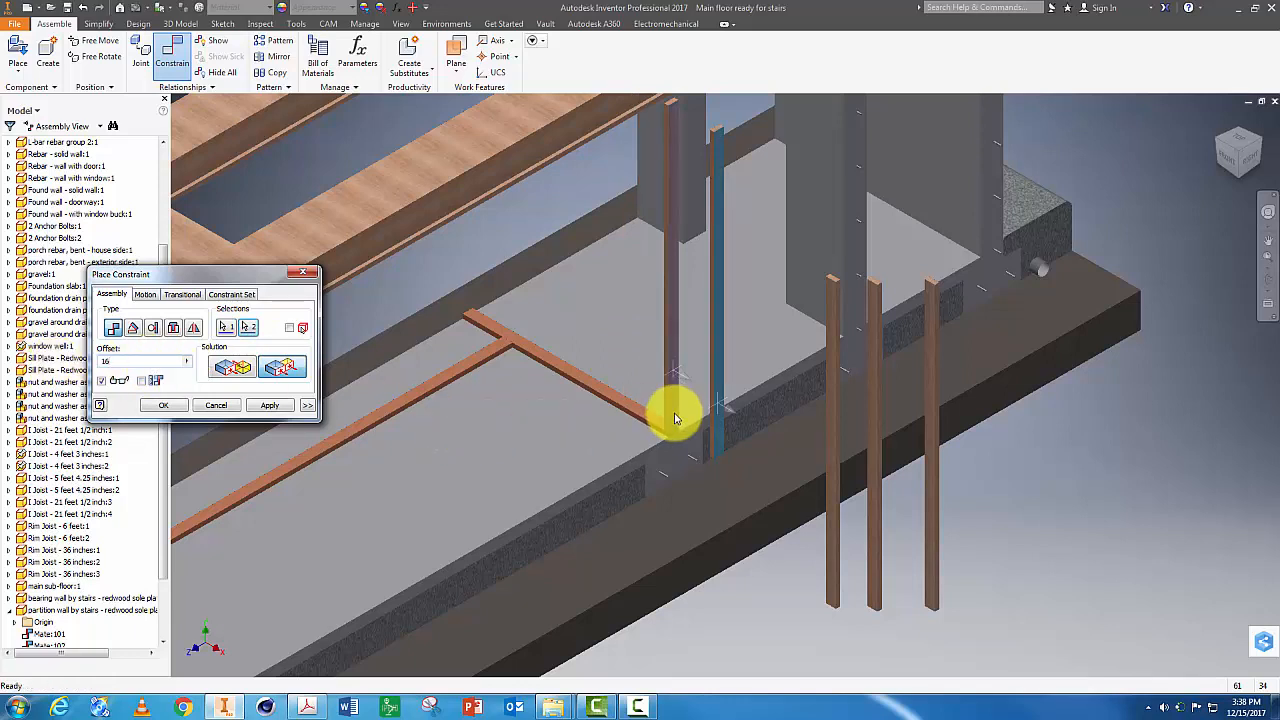
double_click(120, 360)
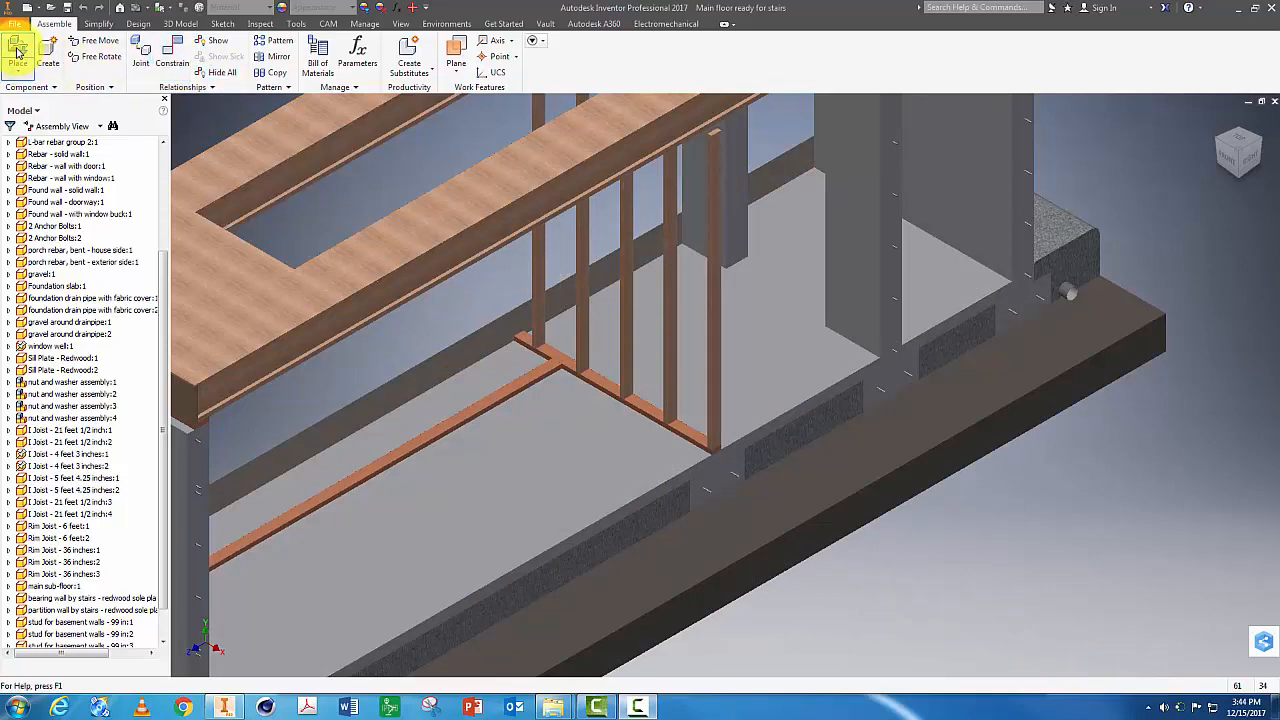
Place three instances of "nailer boards 36 inch" beside the foundation, near the bearing wall studs.
click(17, 52)
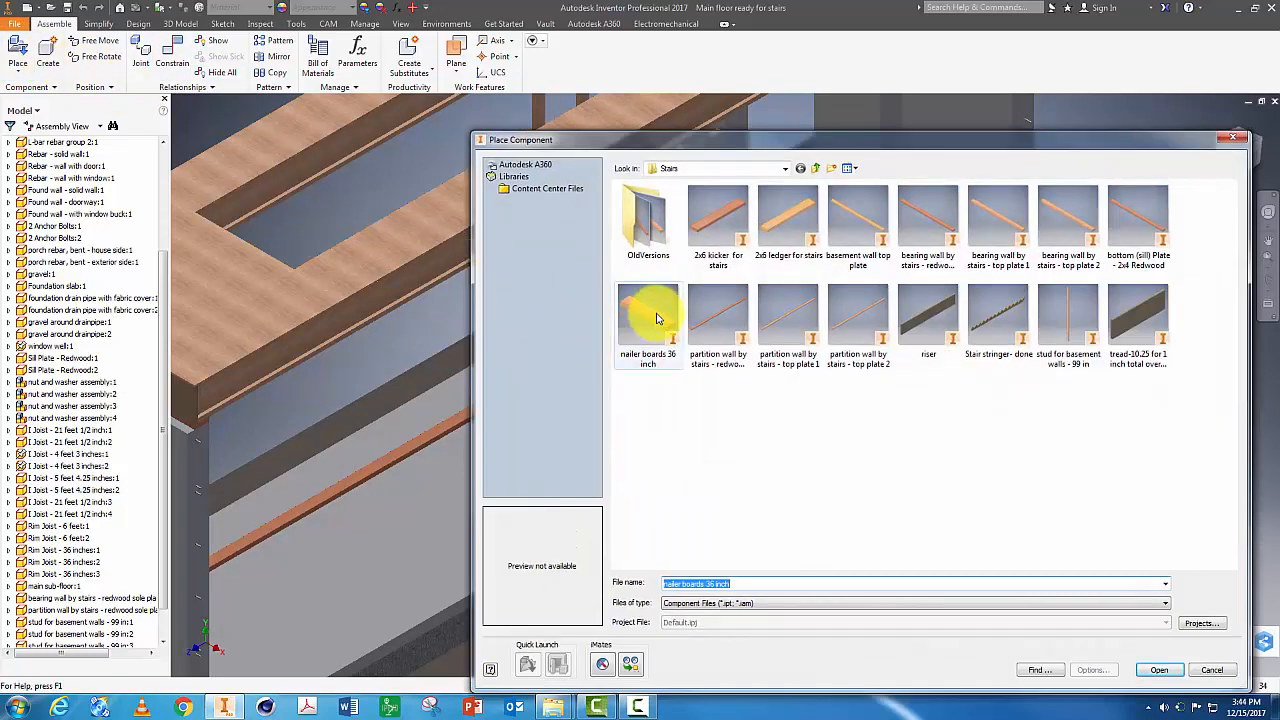
click(655, 320)
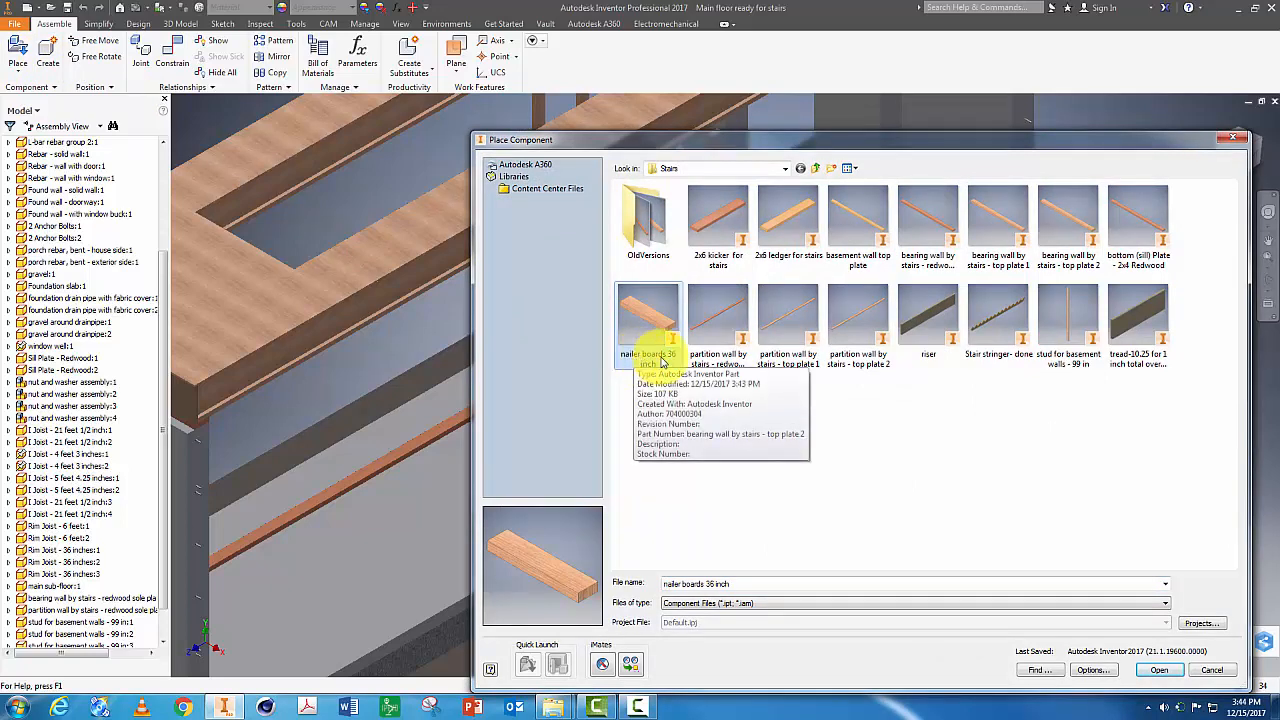
double_click(650, 316)
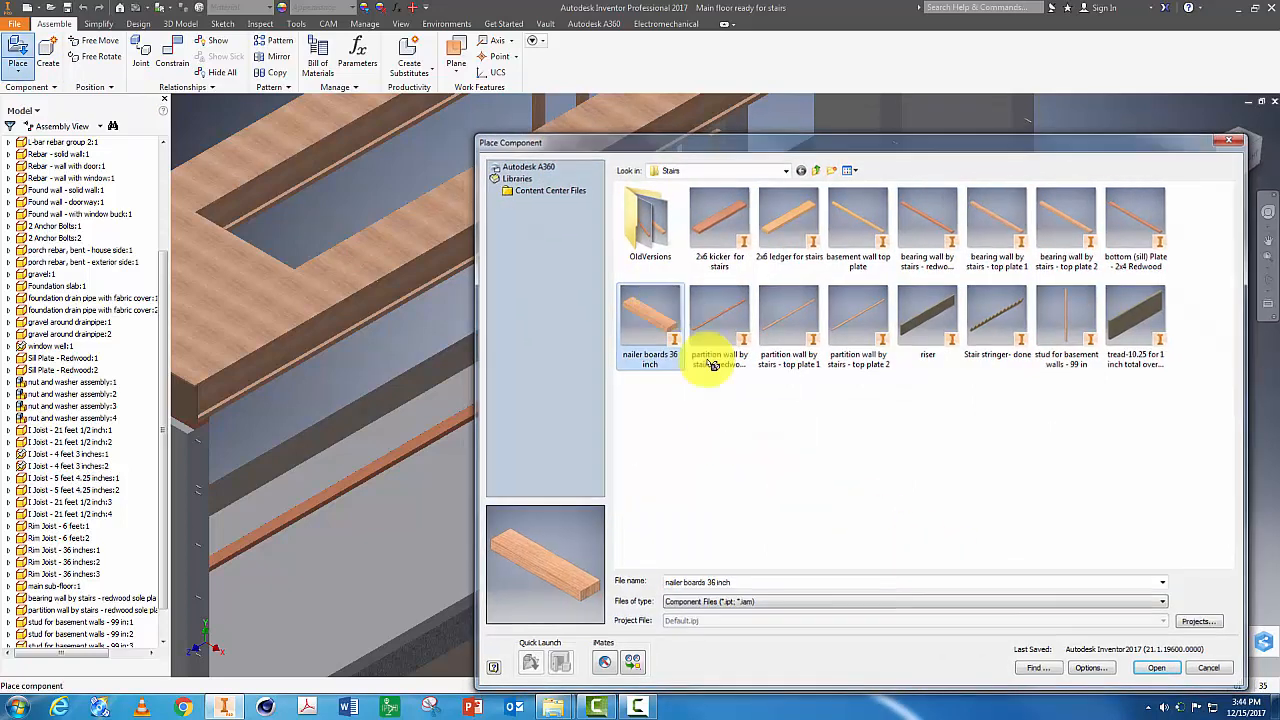
click(1068, 476)
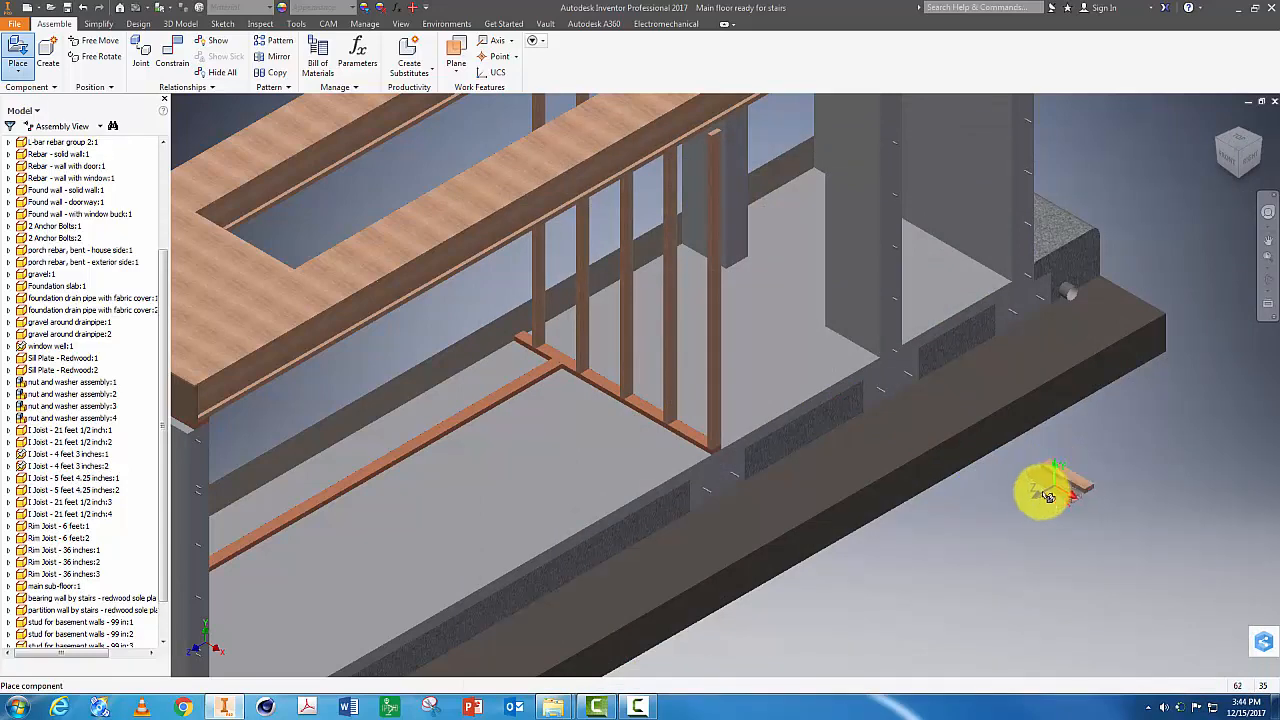
click(1035, 496)
click(1003, 517)
key(Escape)
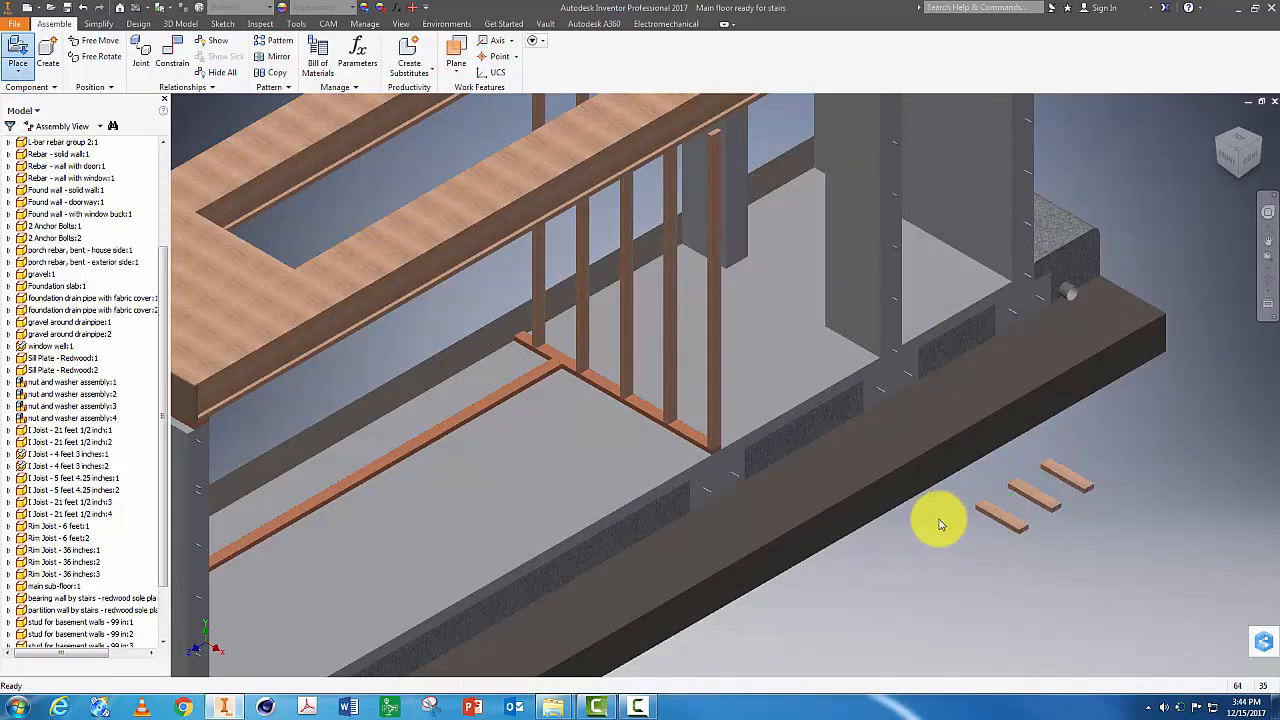
Constrain the nearest nailer board's wide face flush with the side face of the stud at the sole plate junction, with 0.000 in offset.
click(171, 50)
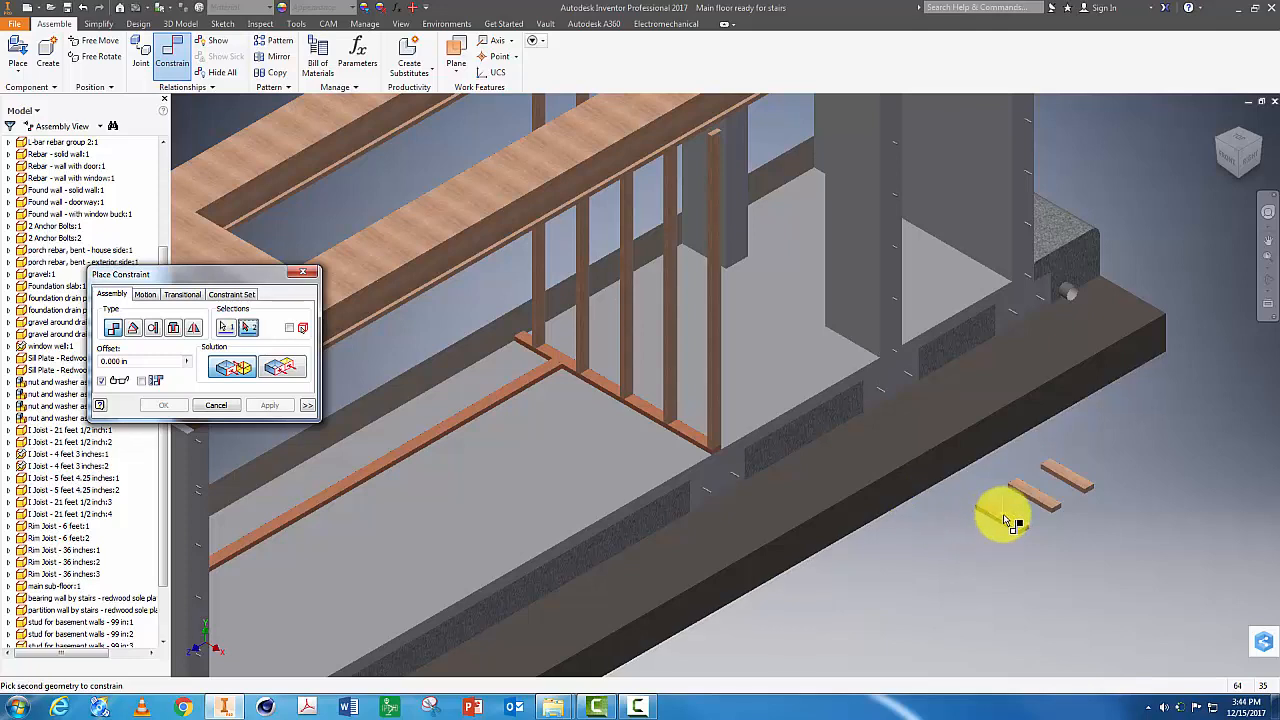
click(279, 370)
scroll(550, 335, down, 3)
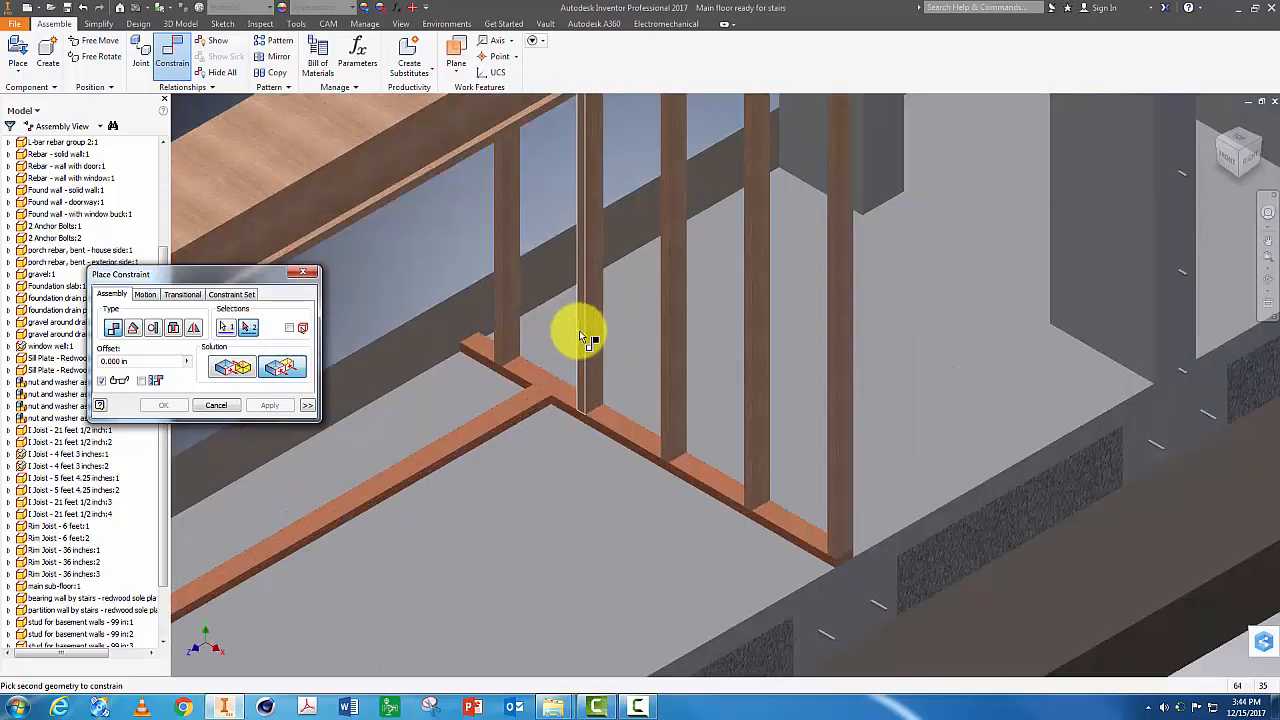
click(579, 330)
scroll(749, 420, up, 5)
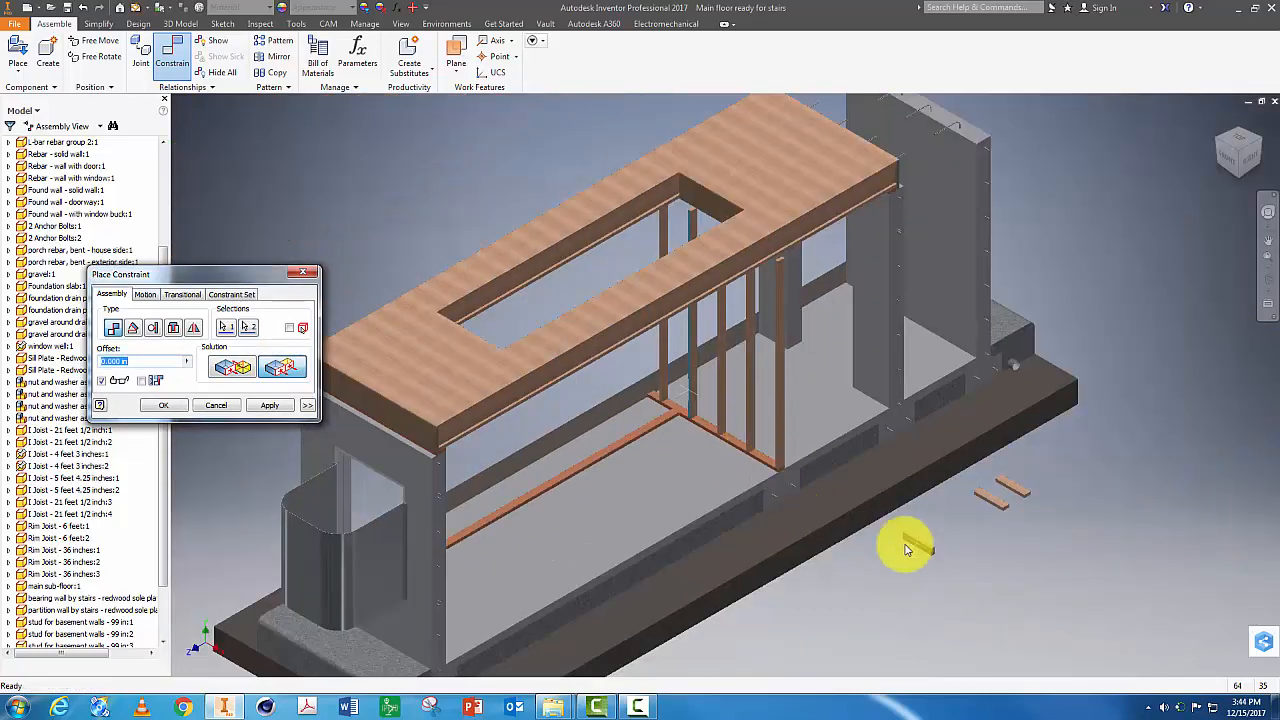
click(268, 405)
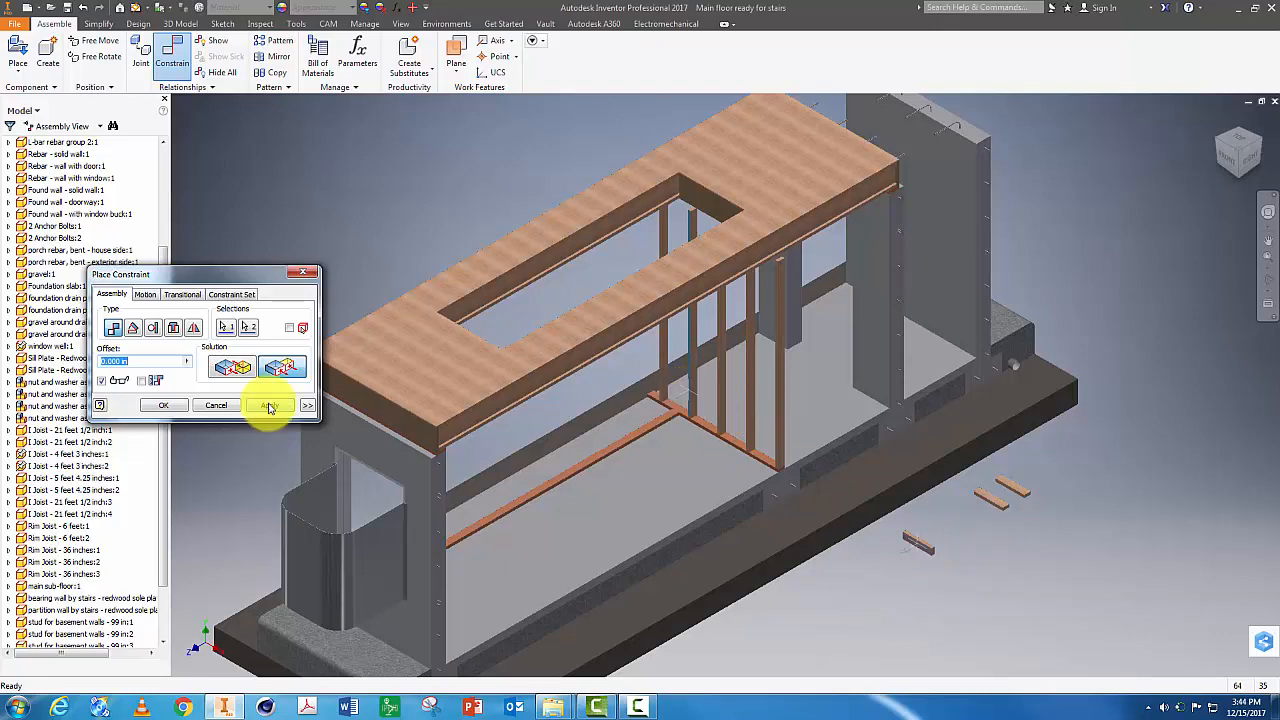
Mate the hidden end face of that nailer board to the inner face of the bearing wall's far end stud with 0.000 in offset.
scroll(891, 531, down, 3)
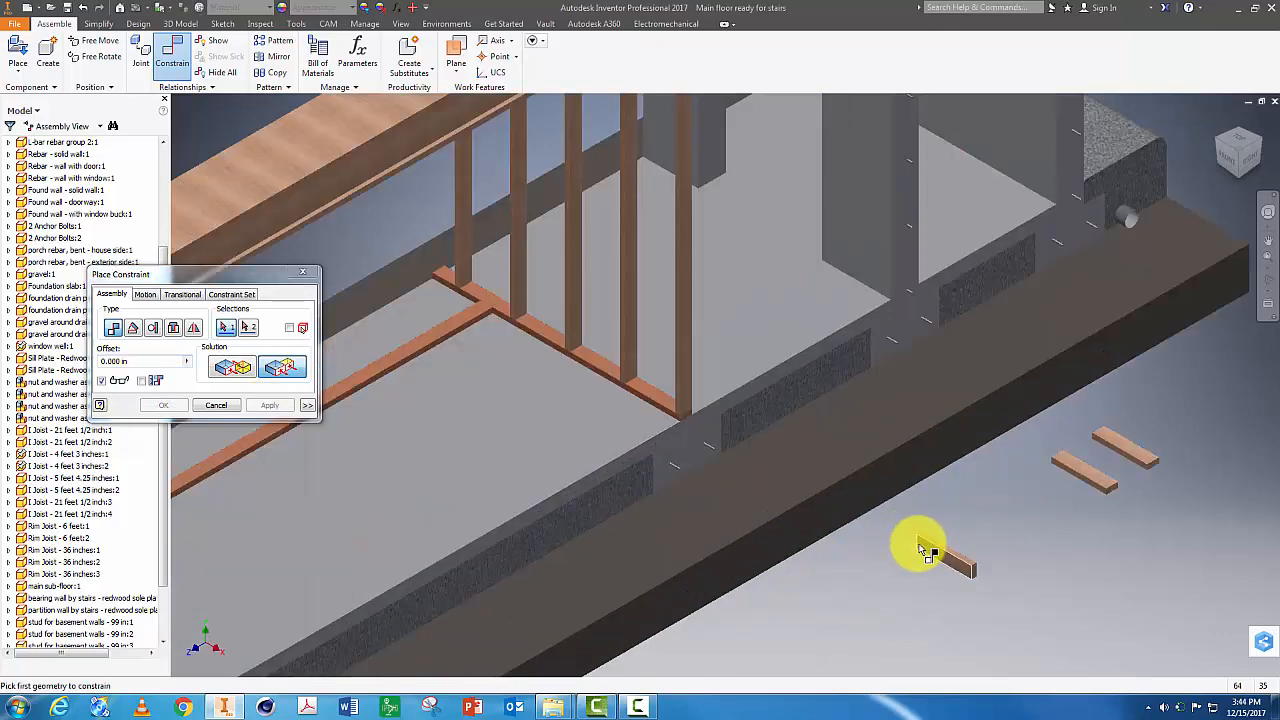
mouse_move(919, 543)
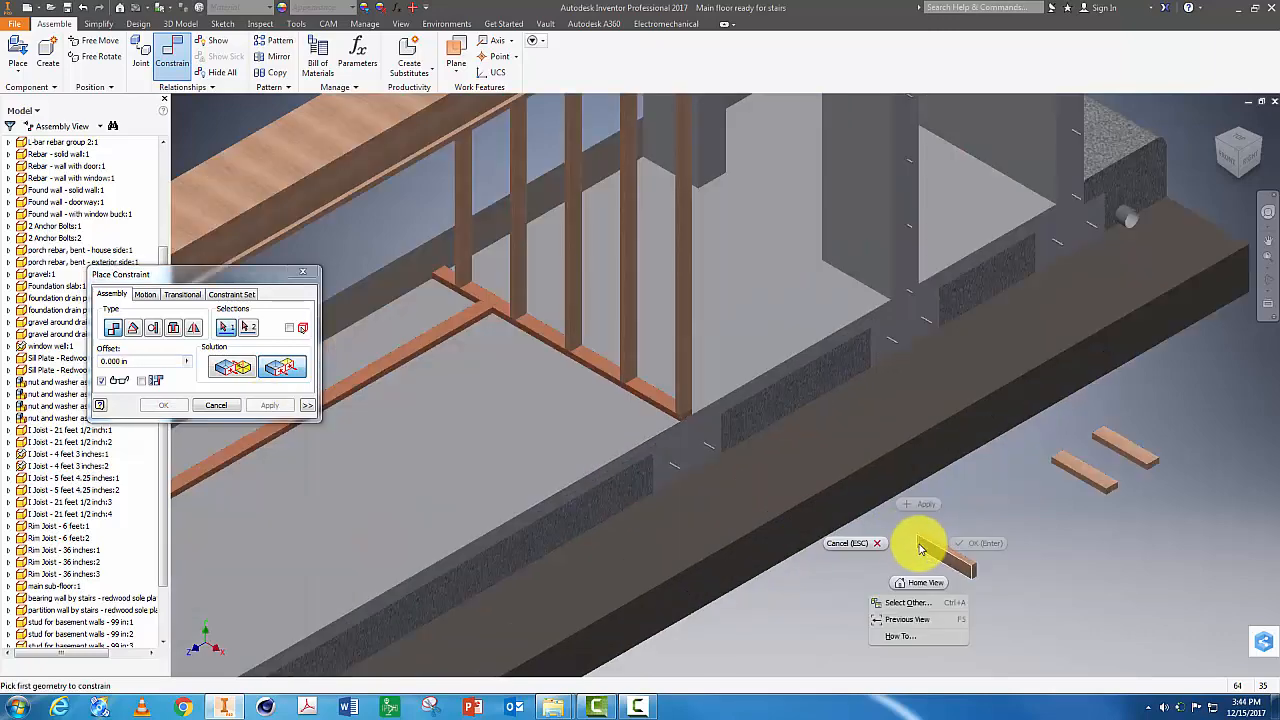
click(898, 607)
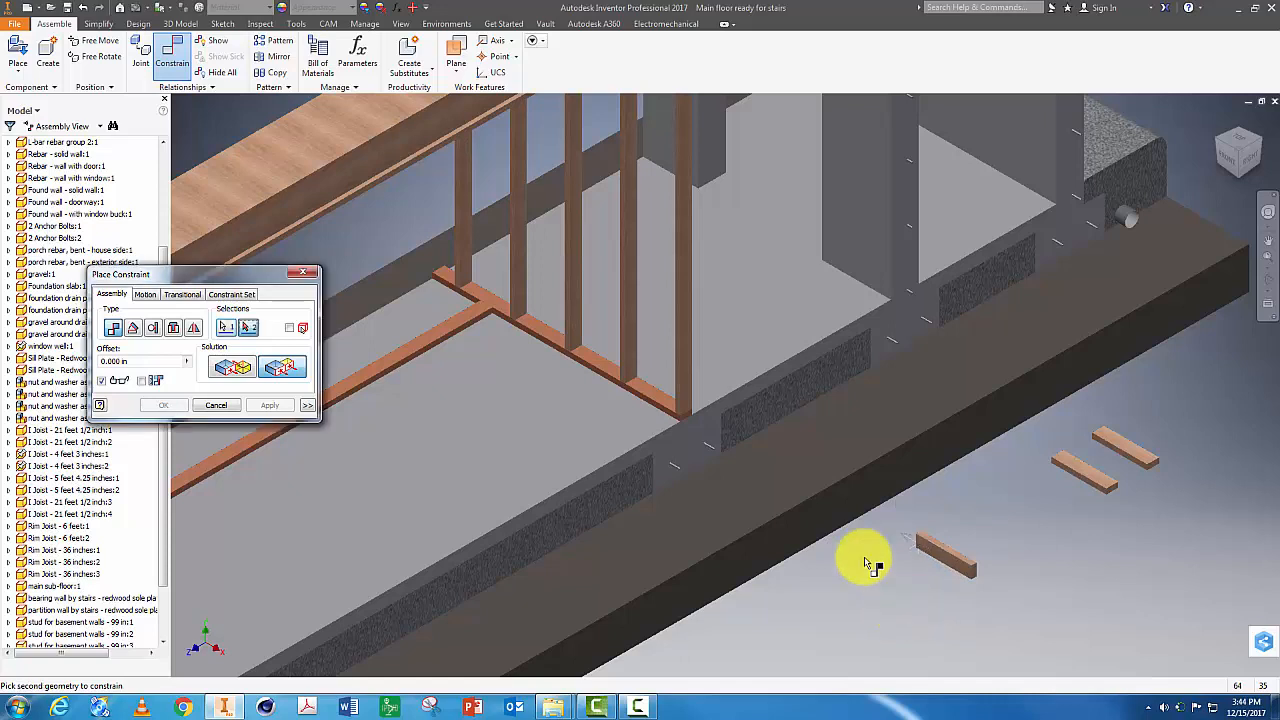
click(468, 258)
click(225, 369)
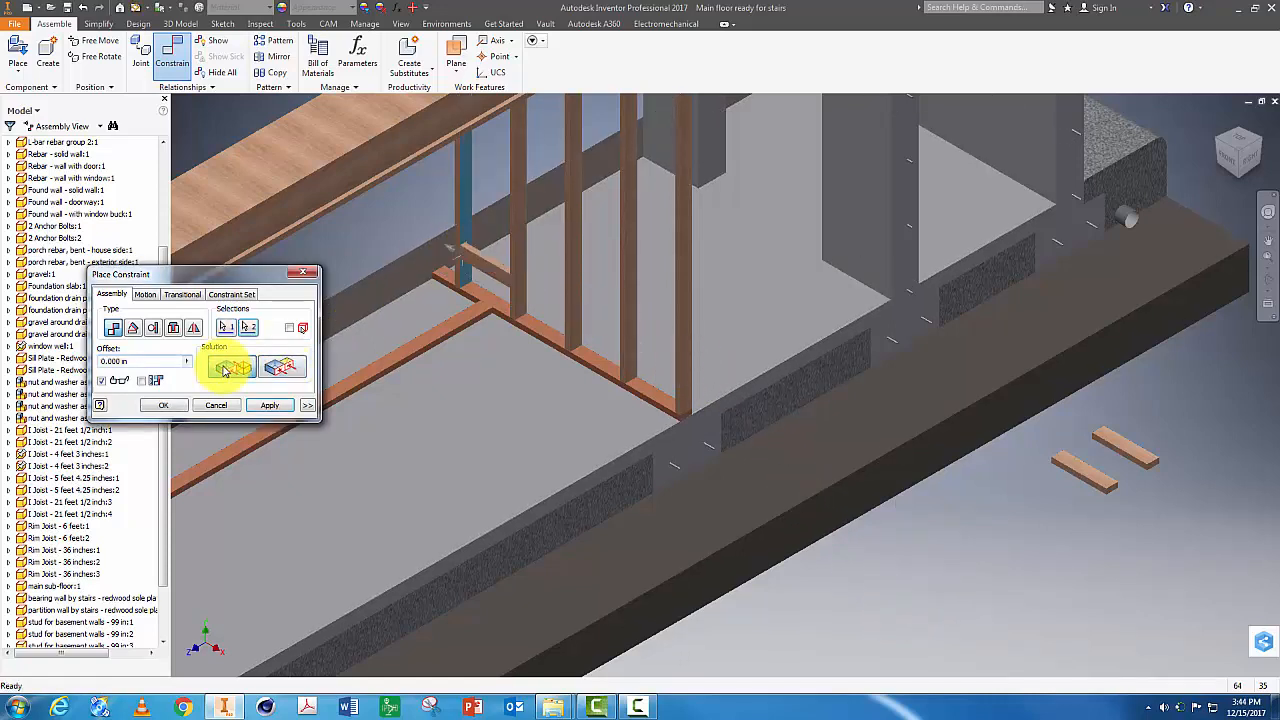
click(277, 408)
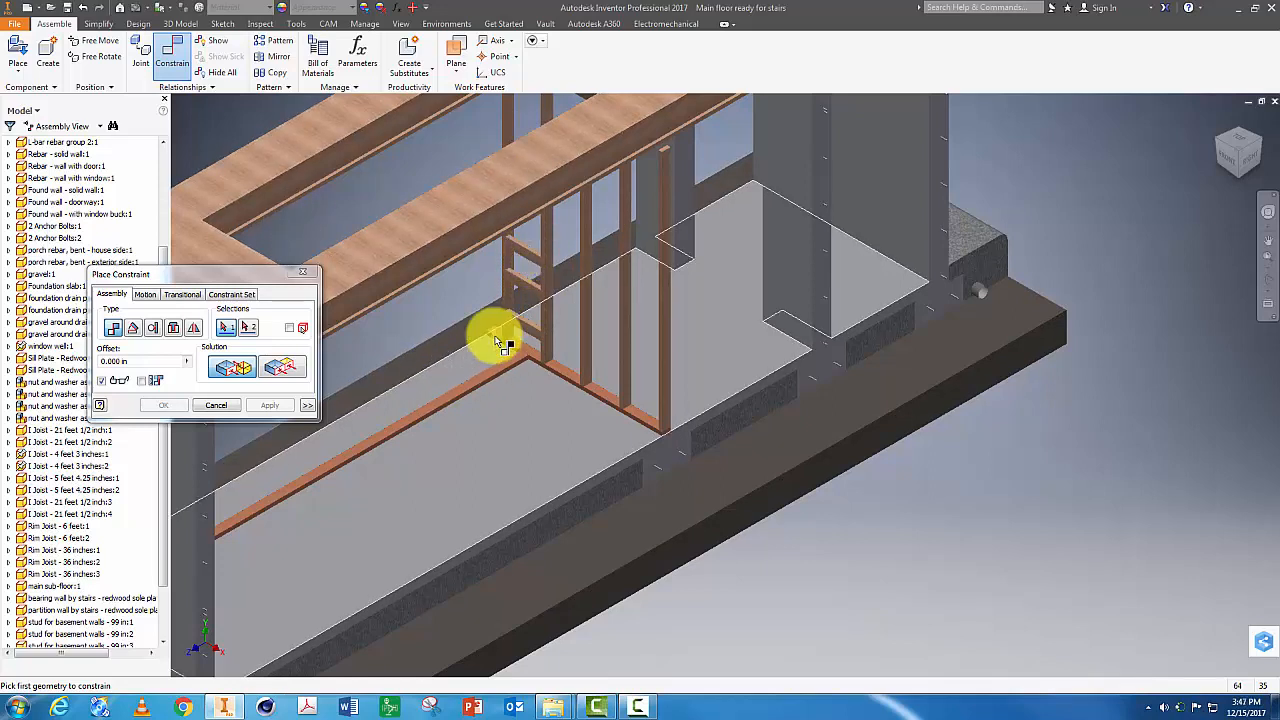
End the constraint placement and hide the main sub-floor above the stair walls.
right_click(504, 187)
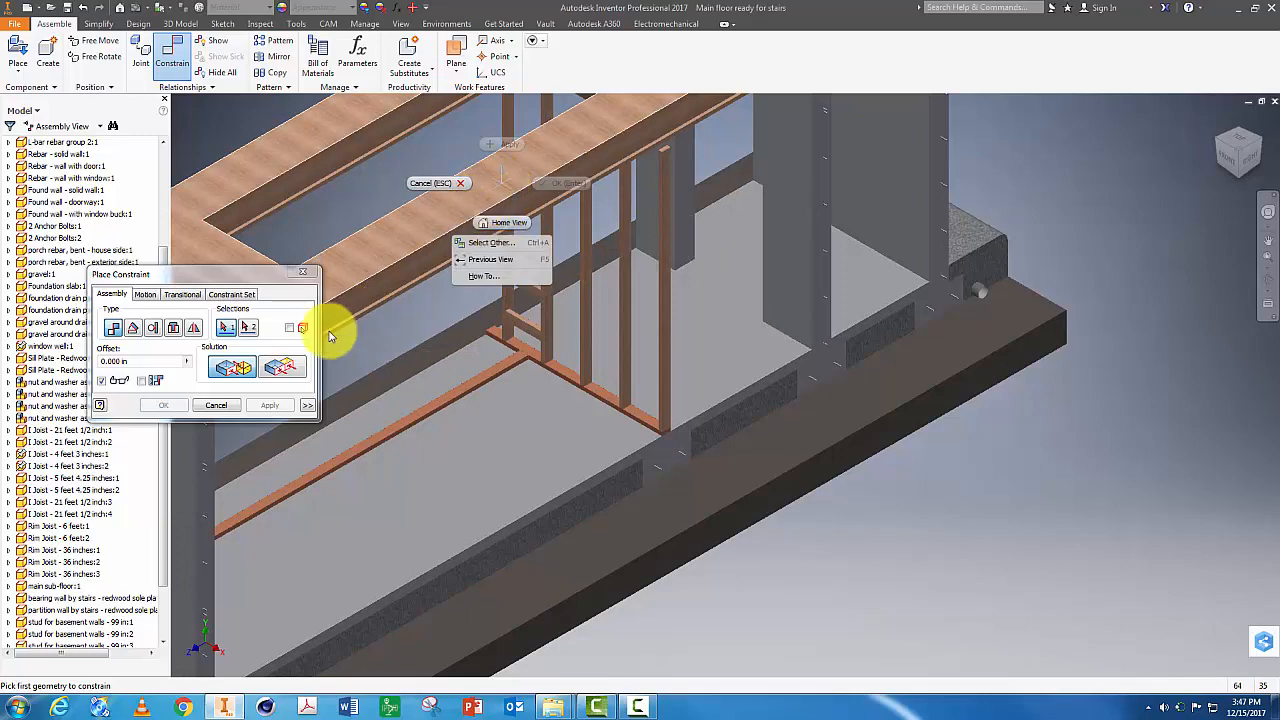
key(Escape)
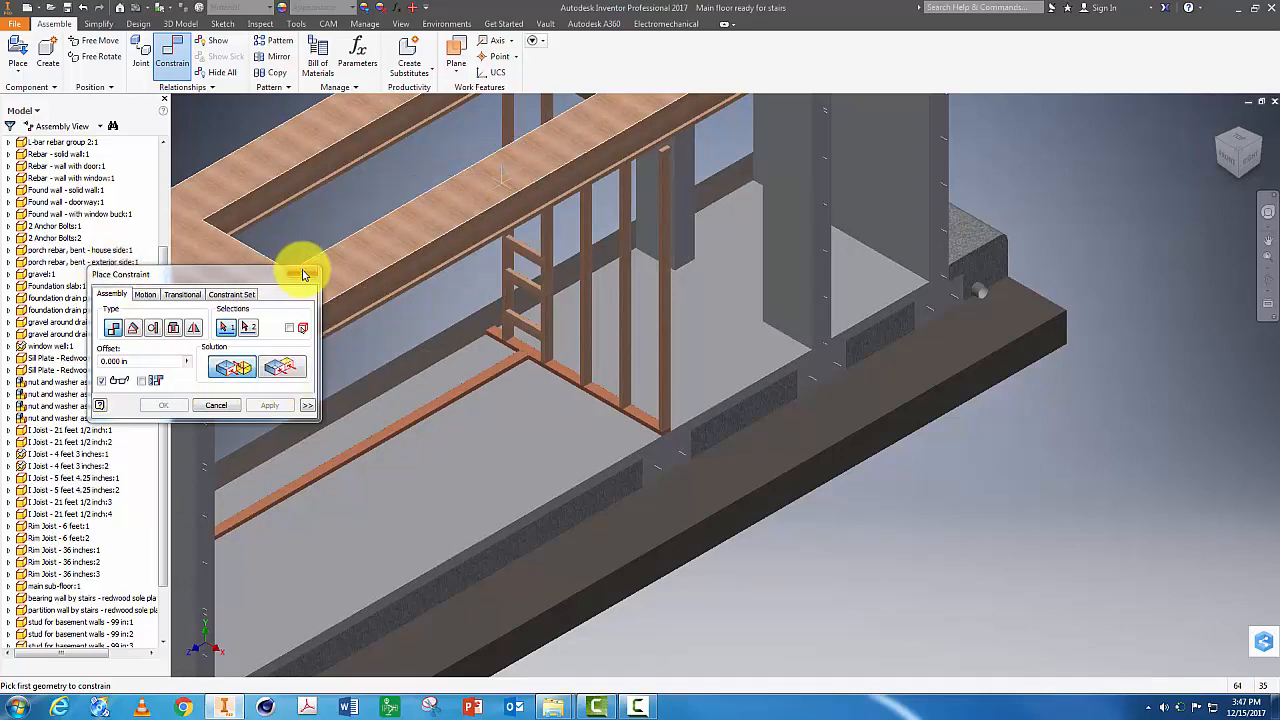
key(Escape)
right_click(504, 187)
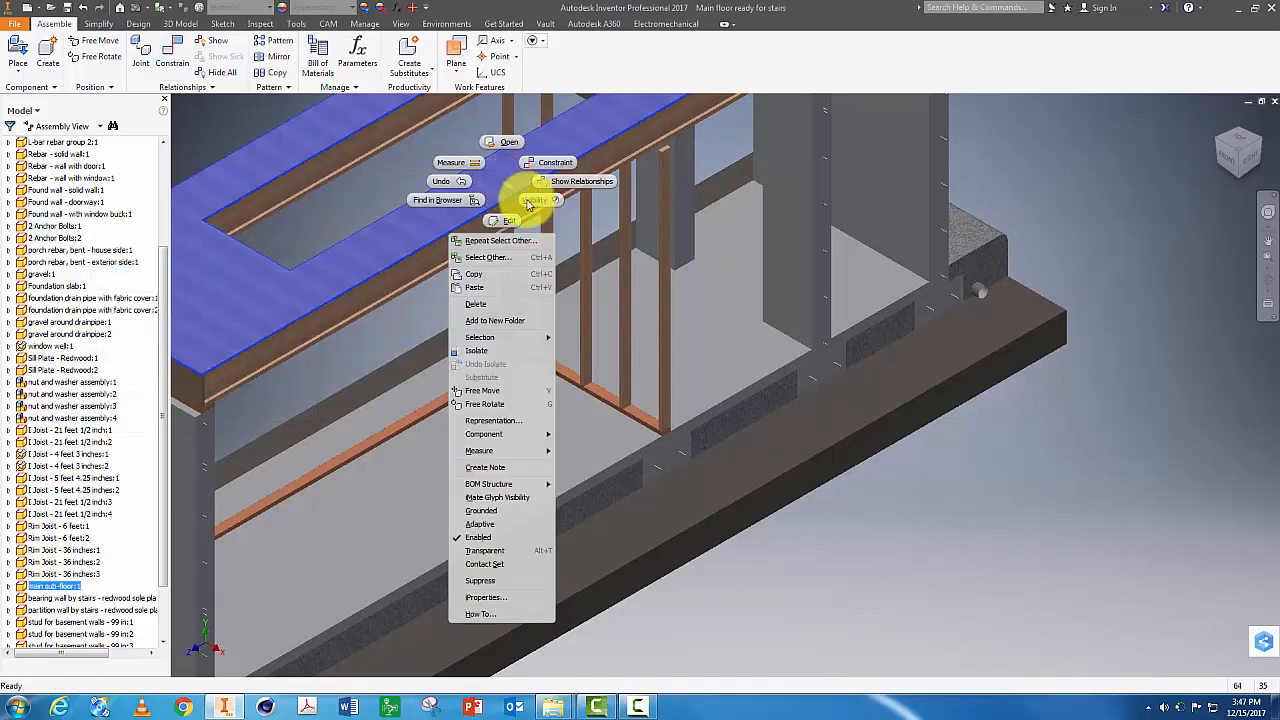
click(536, 204)
Hide the three 21 feet 1/2 inch I joists that obstruct the view of the bearing wall studs.
right_click(514, 204)
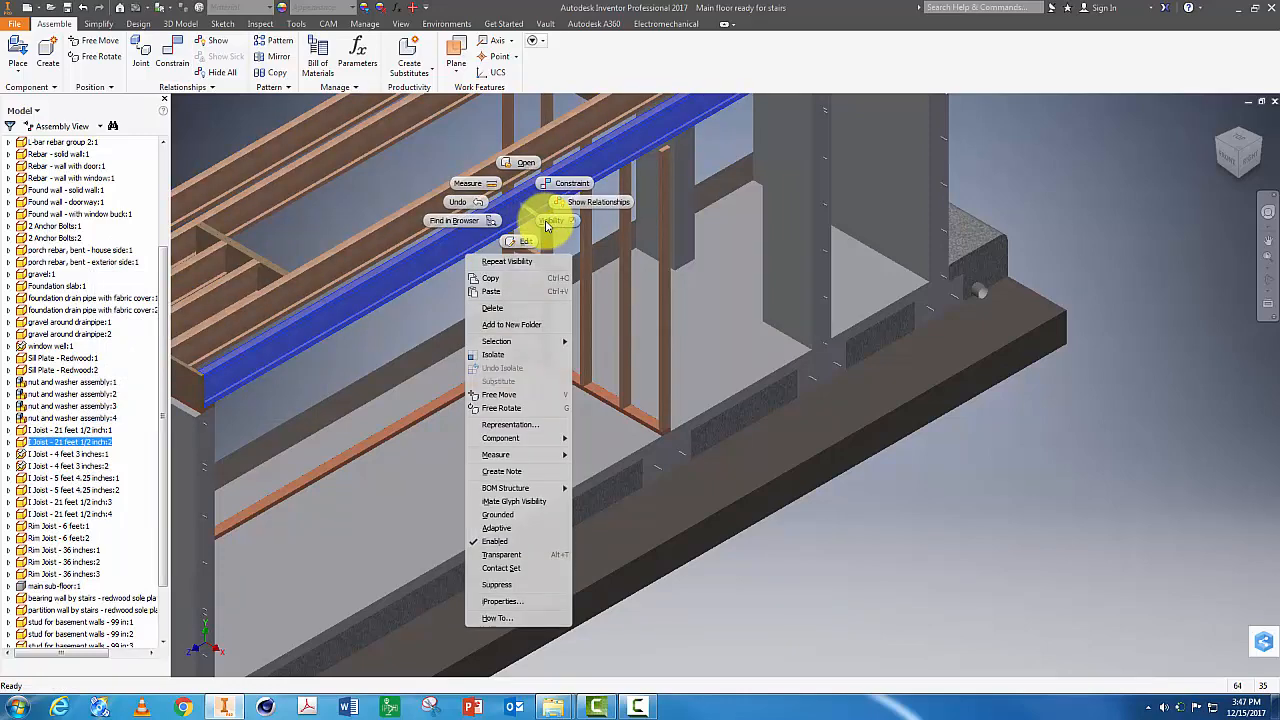
click(538, 221)
right_click(511, 170)
click(538, 186)
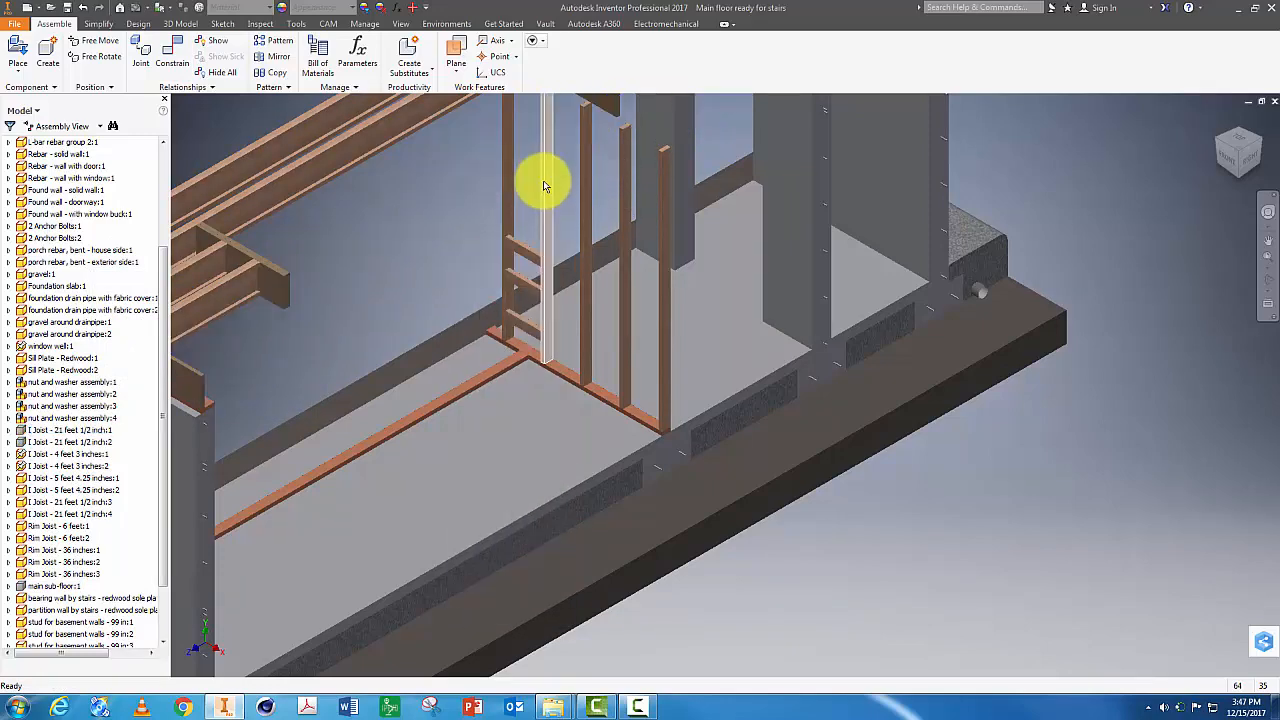
middle_drag(543, 182, 574, 366)
right_click(530, 276)
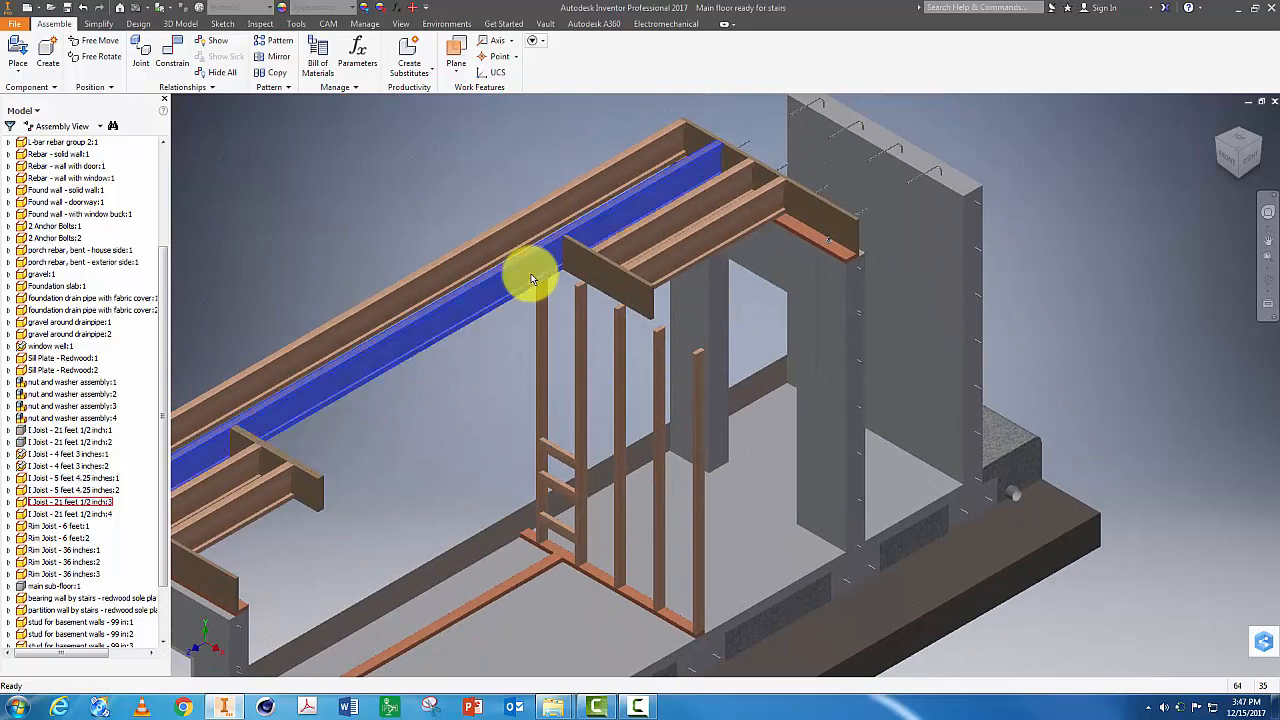
click(563, 281)
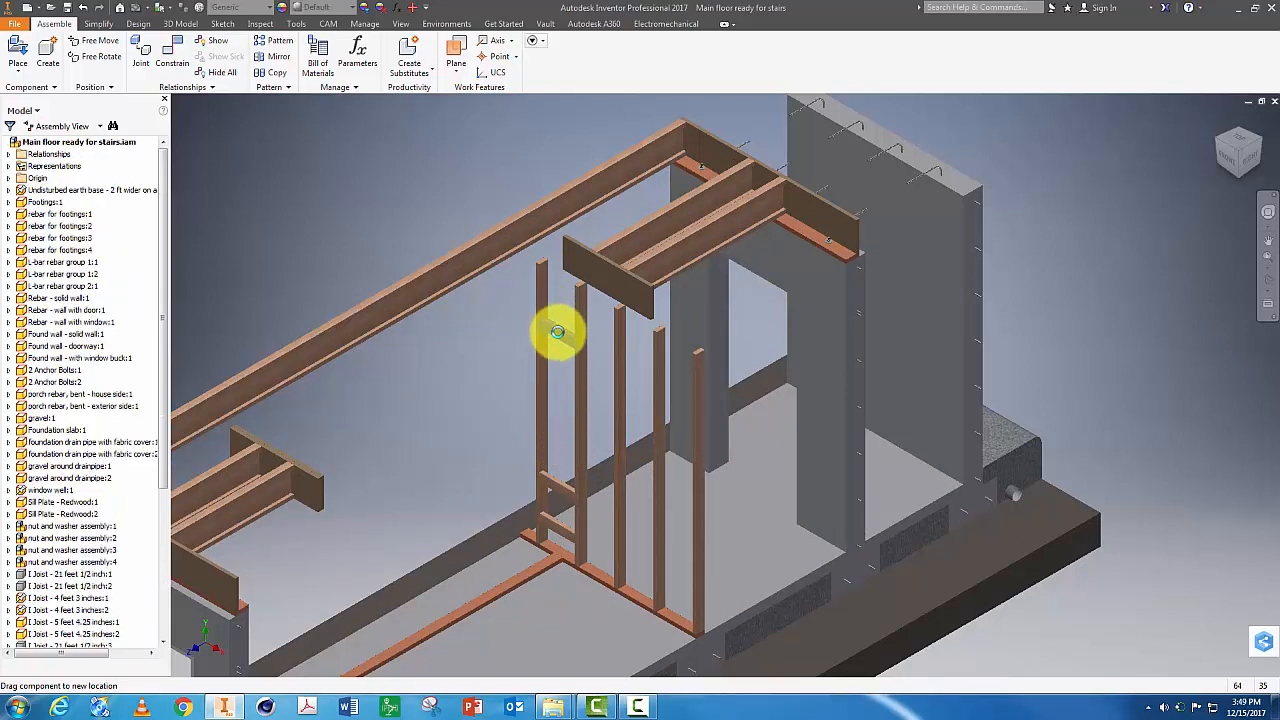
Slide the two upper nailer boards up between the first two studs, leaving gaps between them and the lowest board.
click(558, 332)
drag(561, 488, 557, 396)
drag(558, 335, 558, 322)
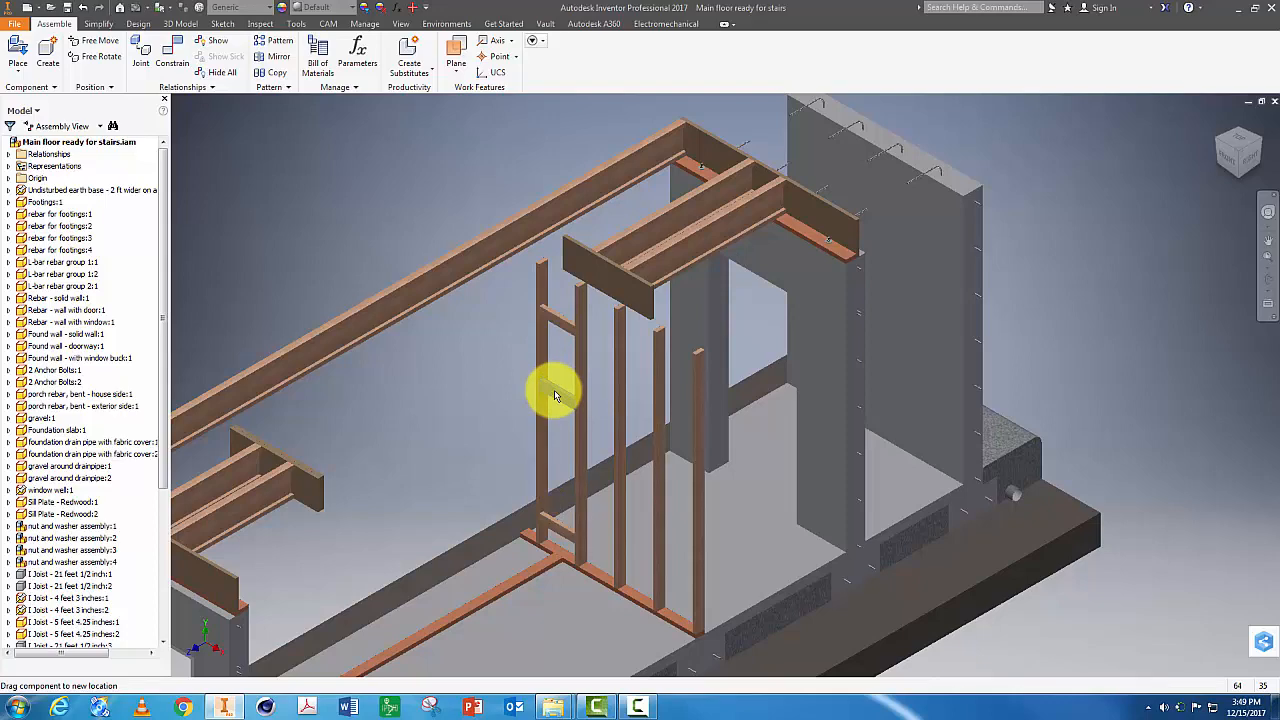
drag(555, 396, 555, 396)
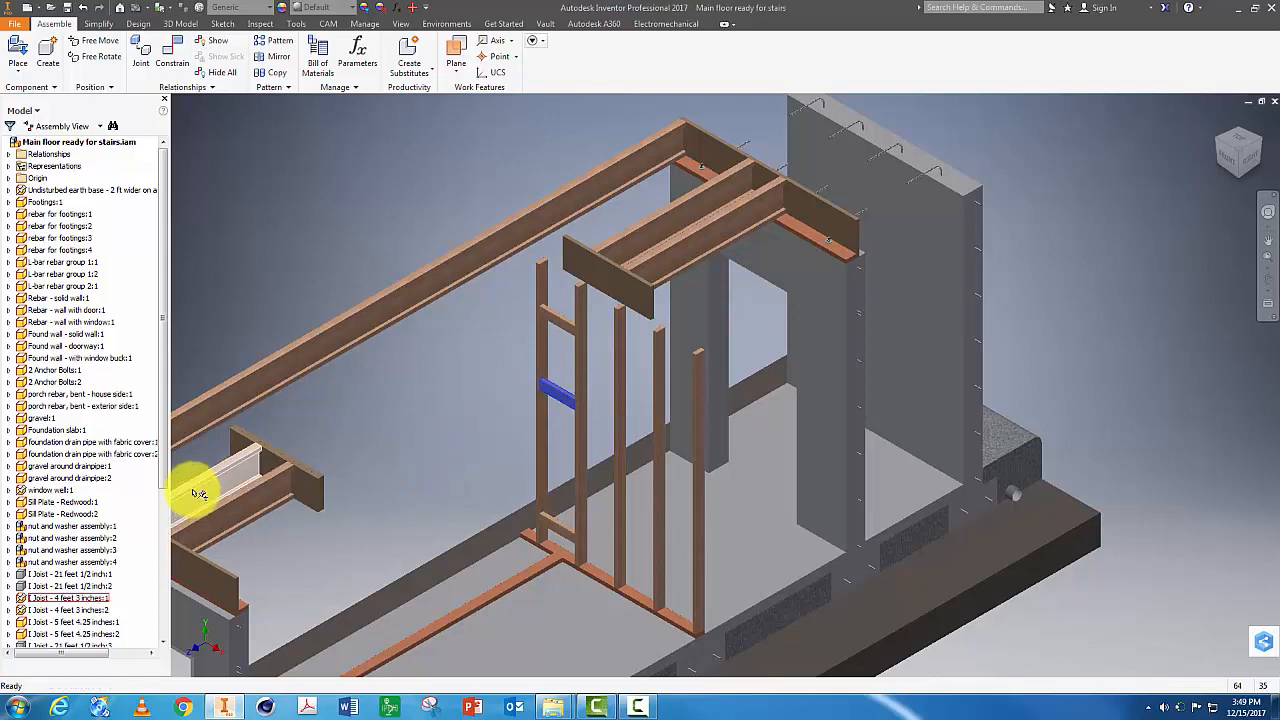
Copy the lowest "nailer boards 14.5 inch" component, paste one more instance and move it beside the end stud.
scroll(163, 438, down, 5)
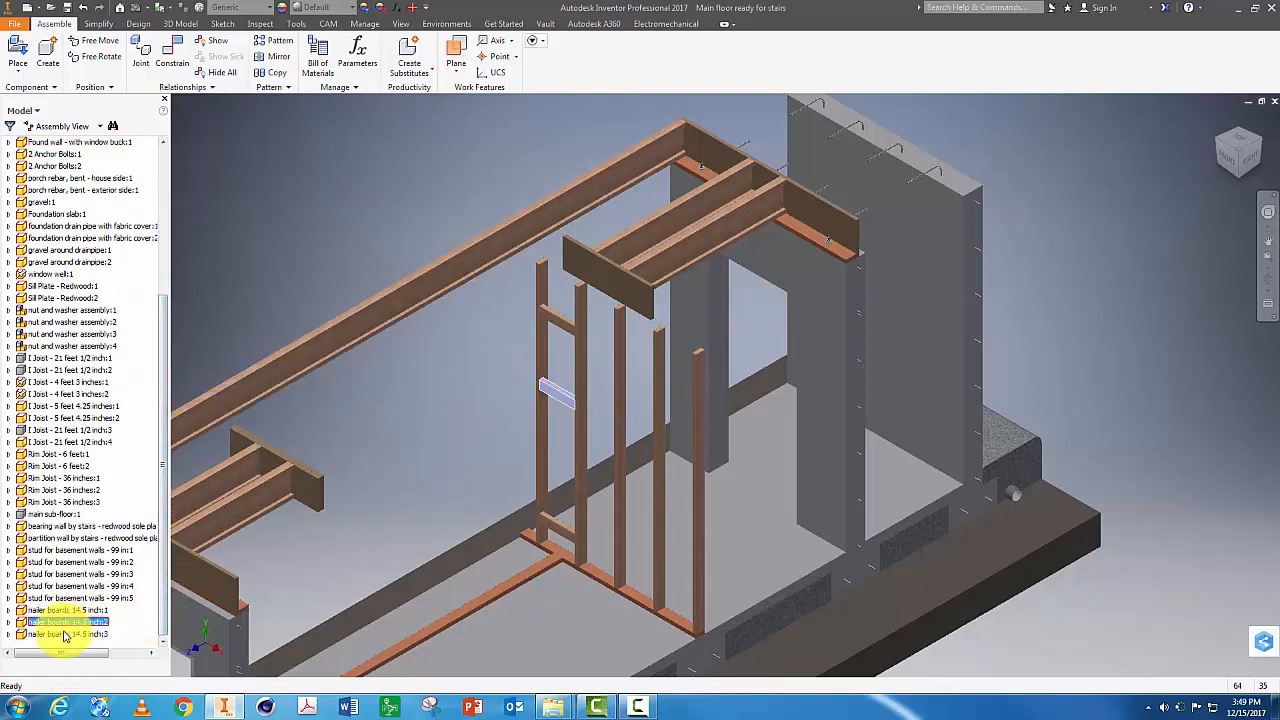
right_click(64, 636)
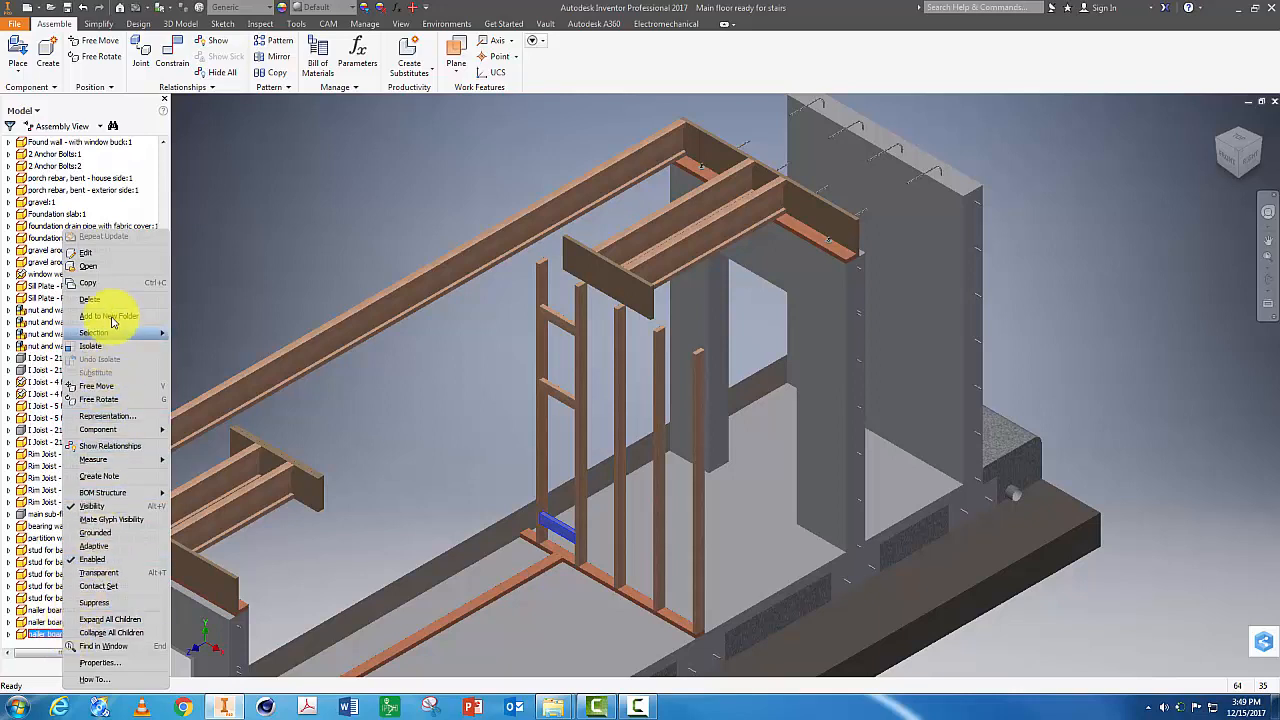
click(96, 290)
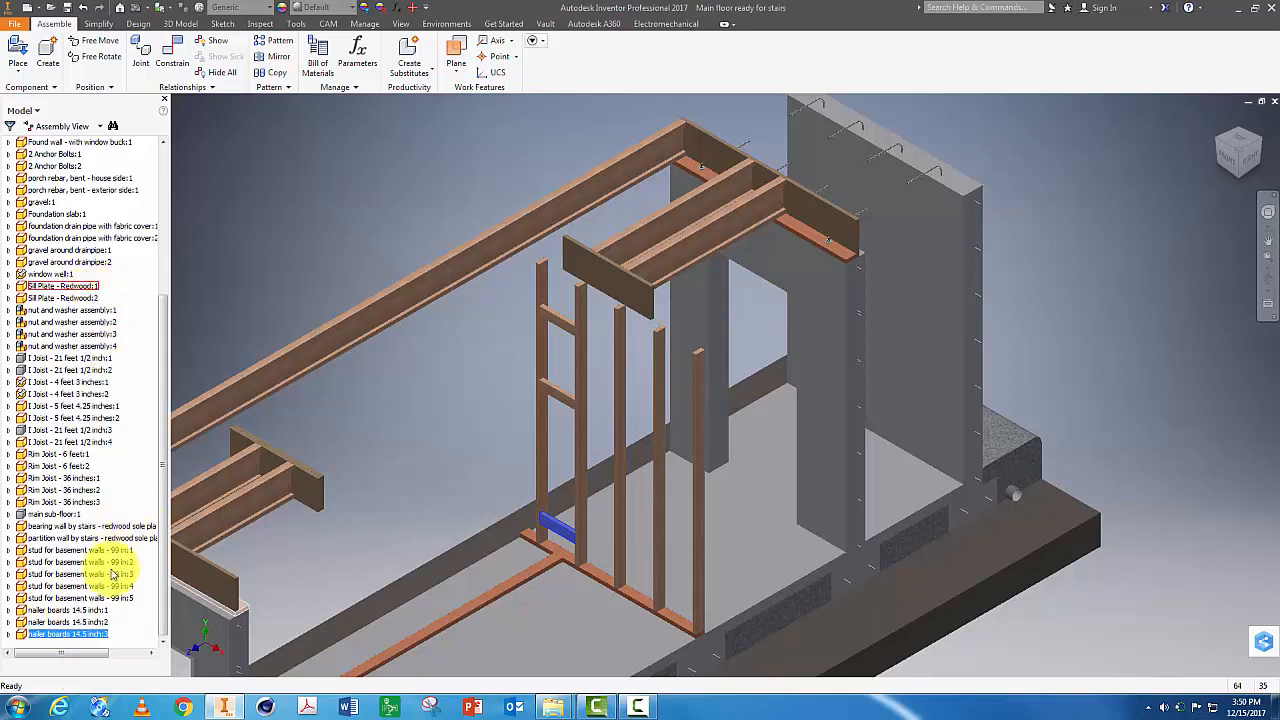
right_click(116, 636)
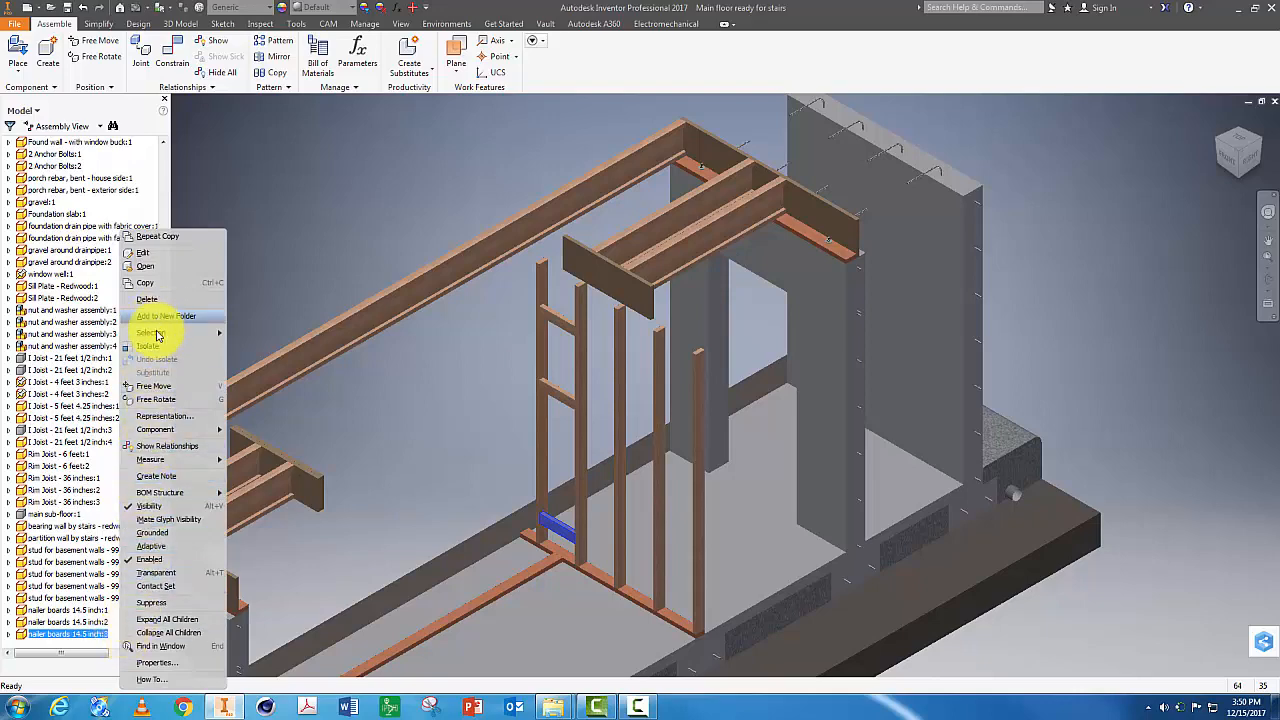
right_click(308, 193)
click(284, 281)
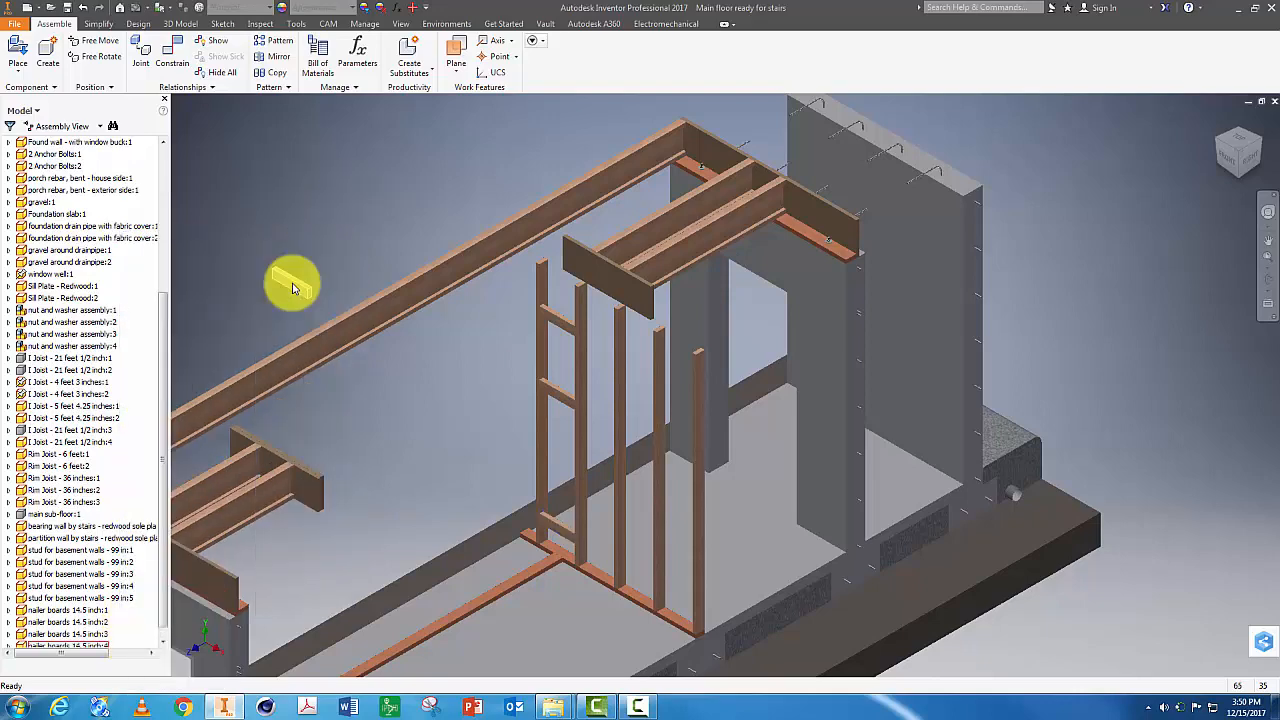
drag(295, 288, 479, 416)
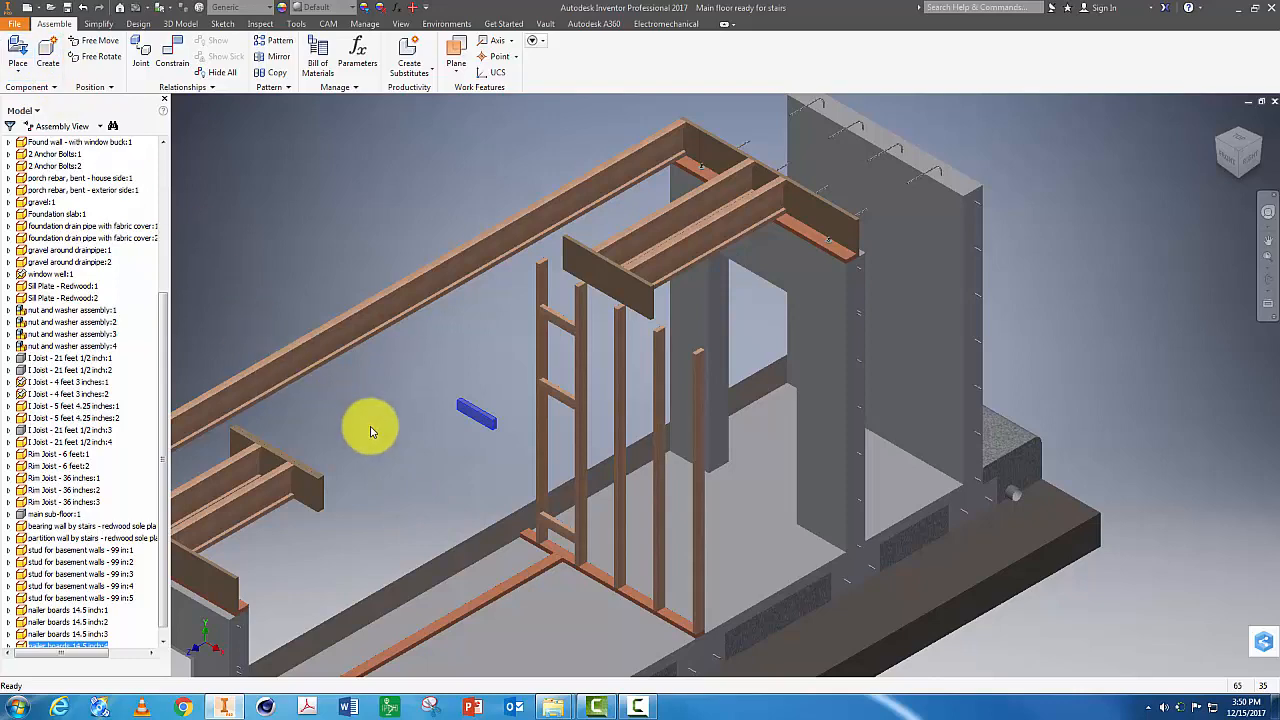
Mate the hidden end face of the pasted nailer board to the inner face of the end stud with 0.000 in offset.
scroll(400, 434, up, 3)
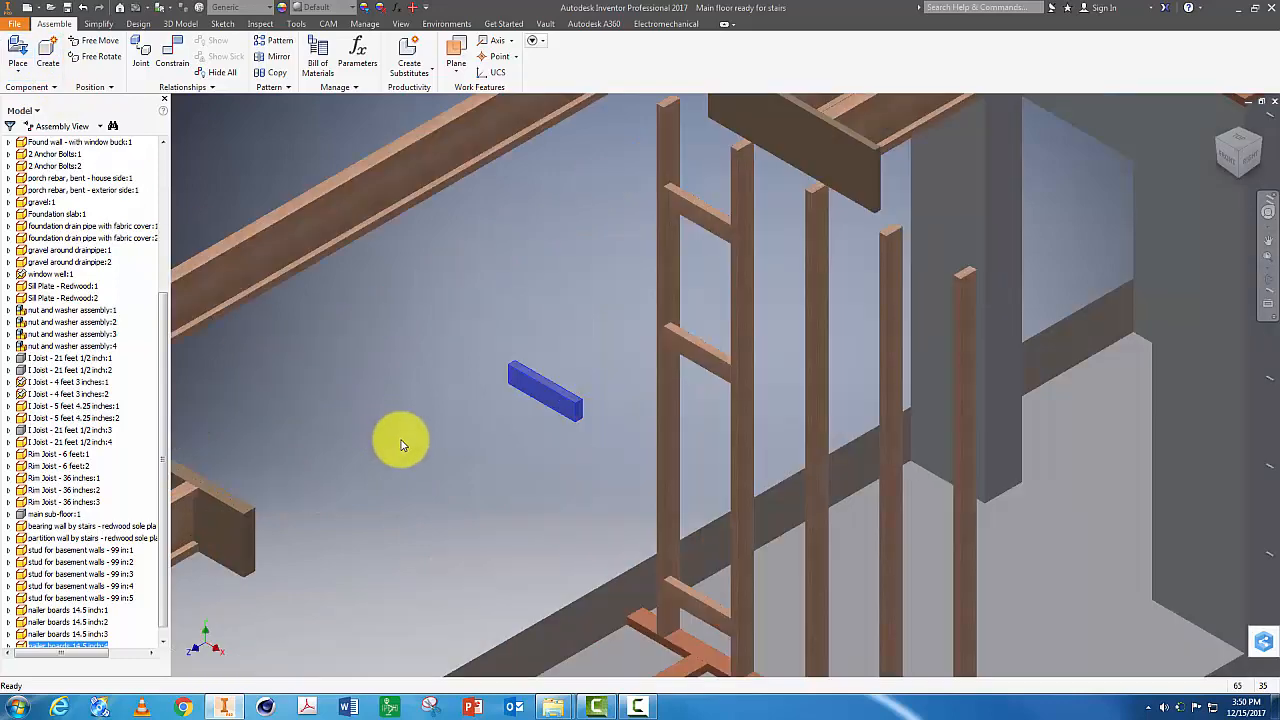
click(178, 54)
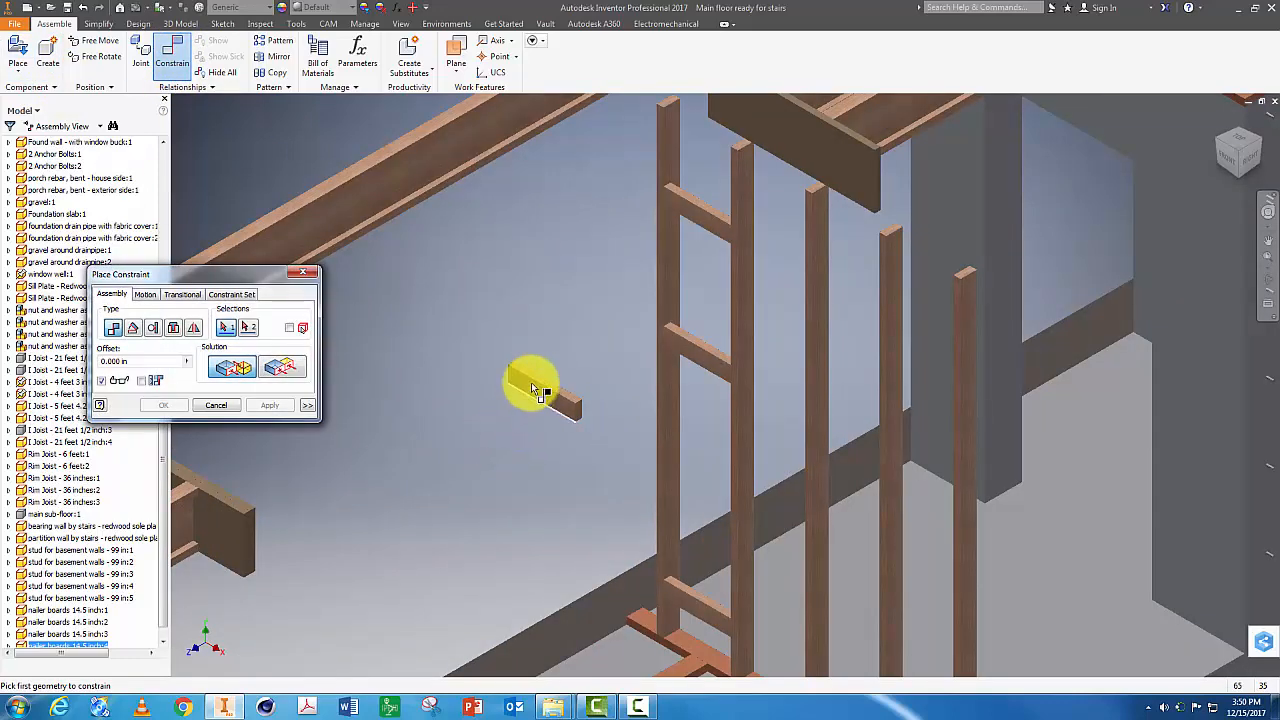
scroll(535, 390, up, 2)
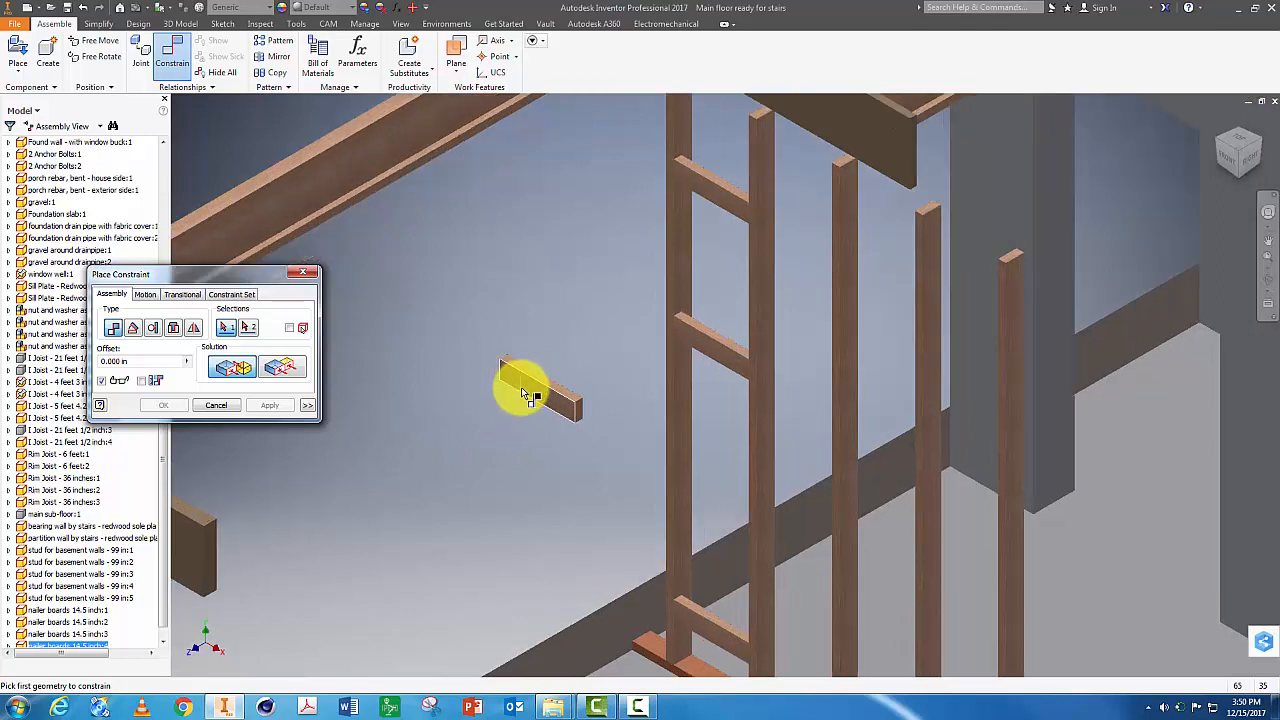
right_click(510, 371)
click(498, 438)
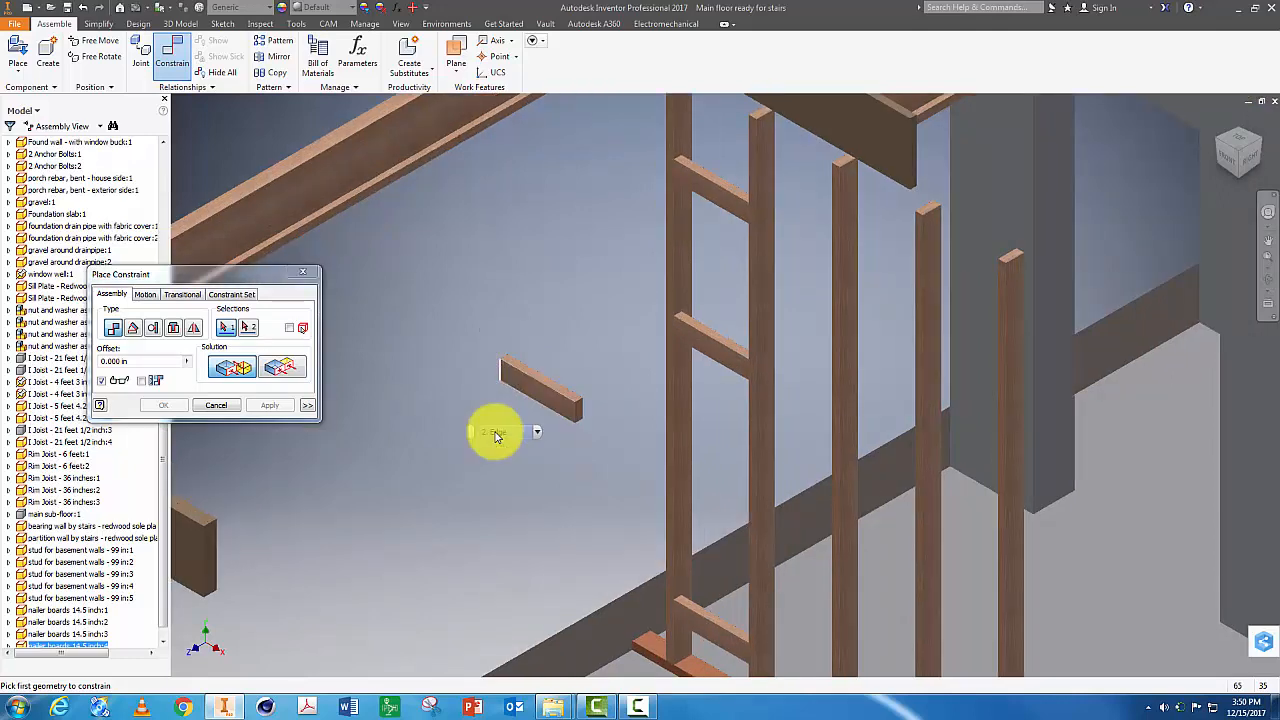
mouse_move(537, 436)
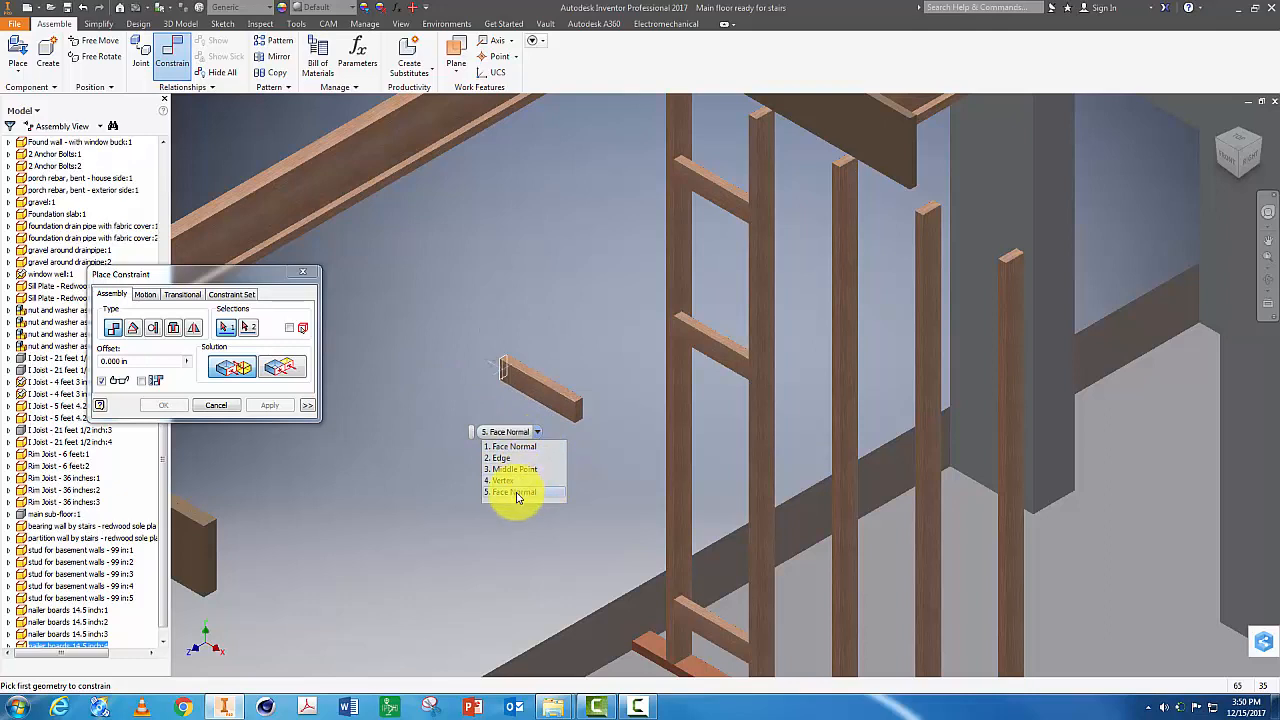
click(508, 497)
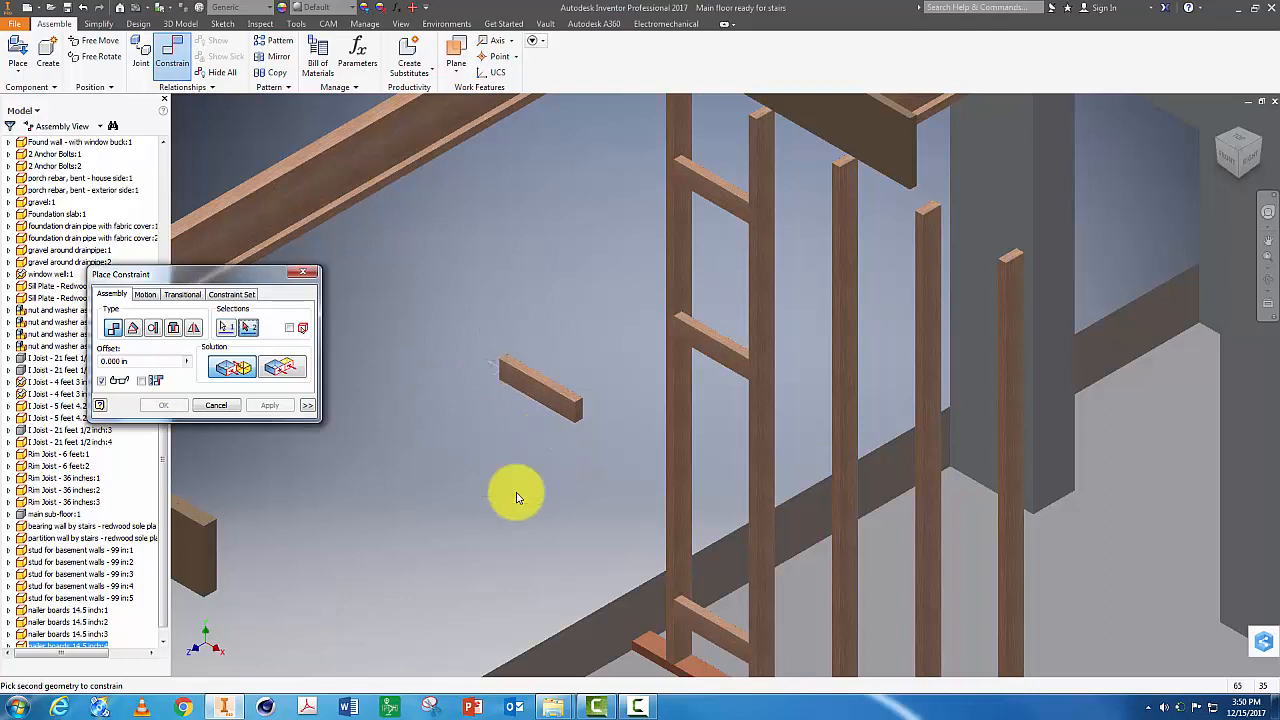
click(679, 450)
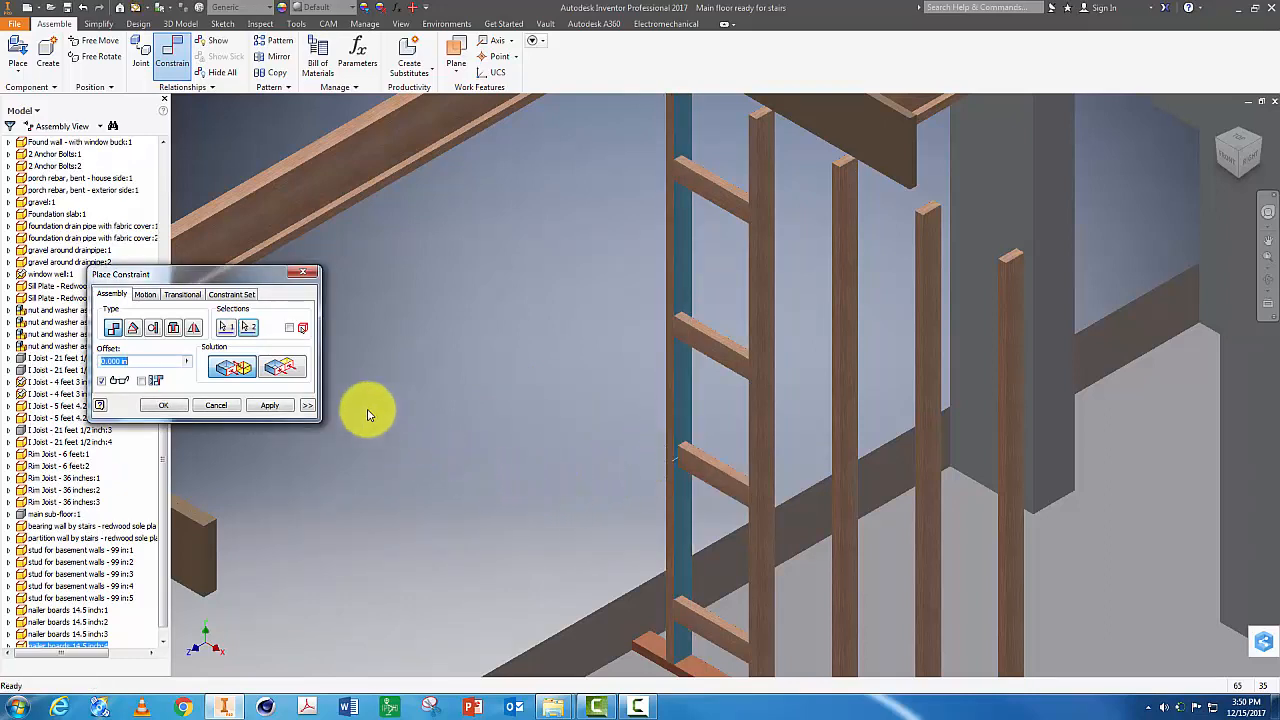
click(270, 406)
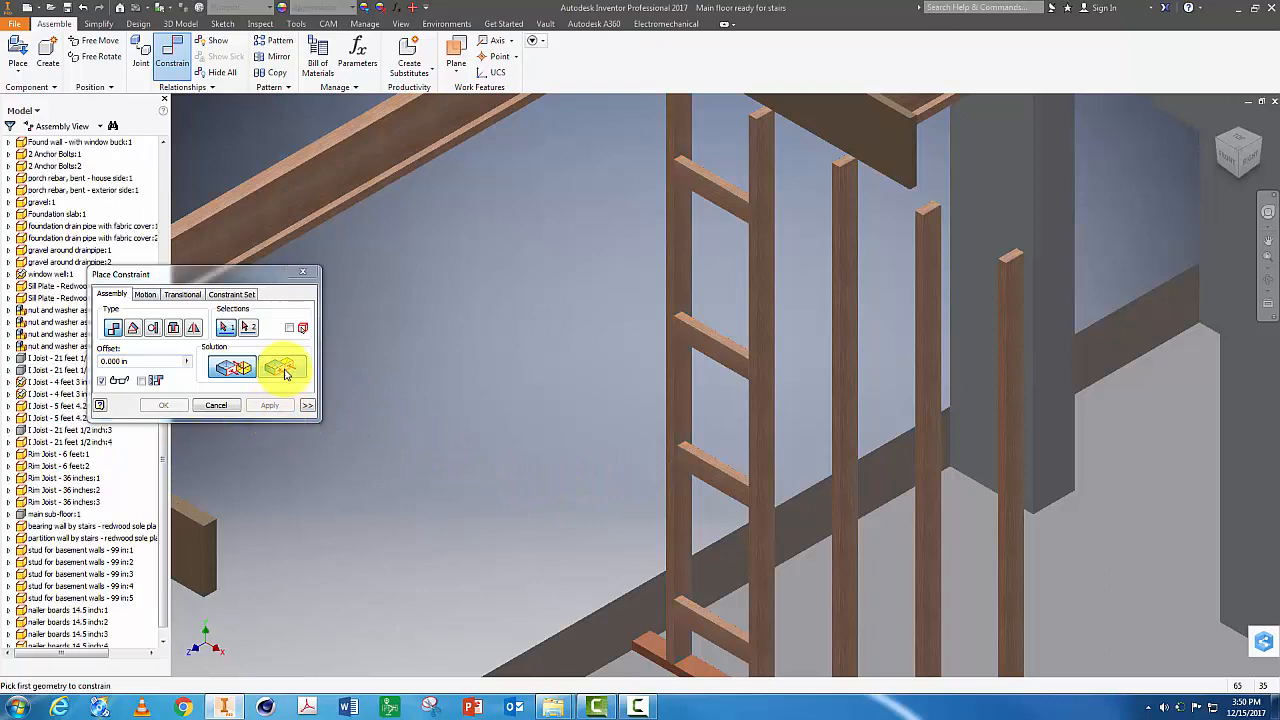
Constrain the new nailer board's wide face flush with the end stud's side face at 0.000 in offset.
click(700, 466)
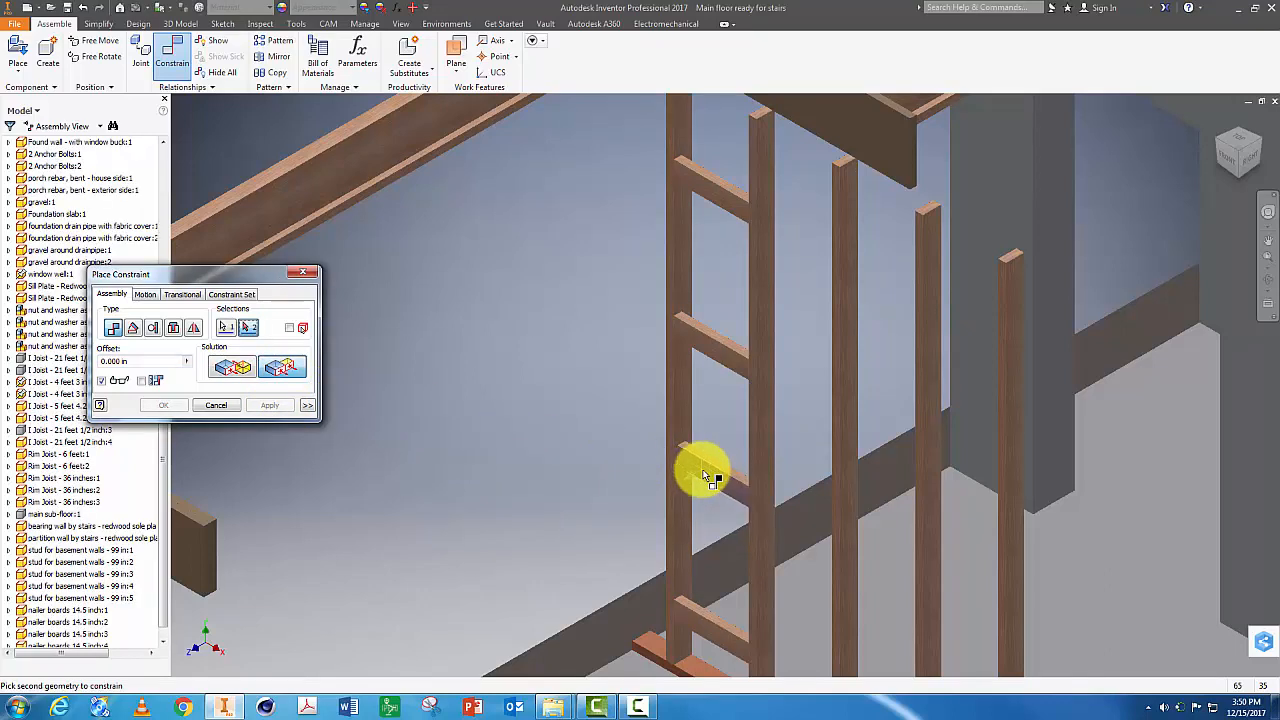
click(669, 465)
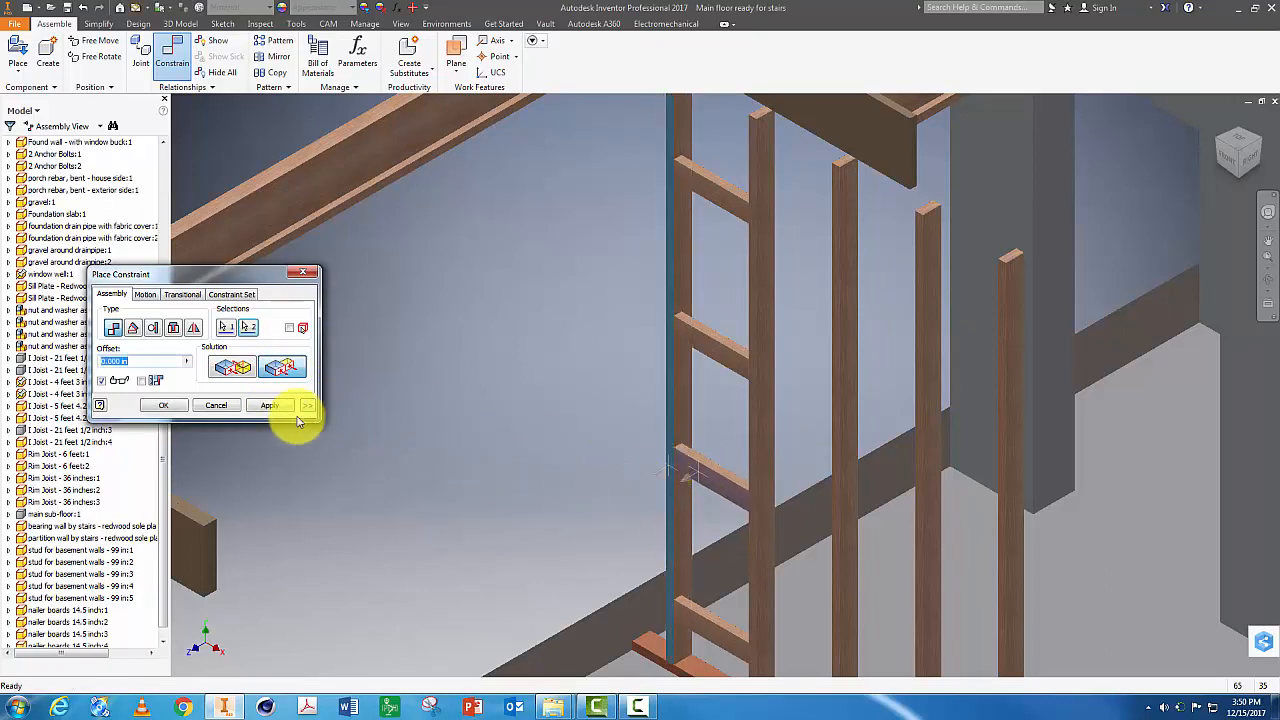
click(268, 405)
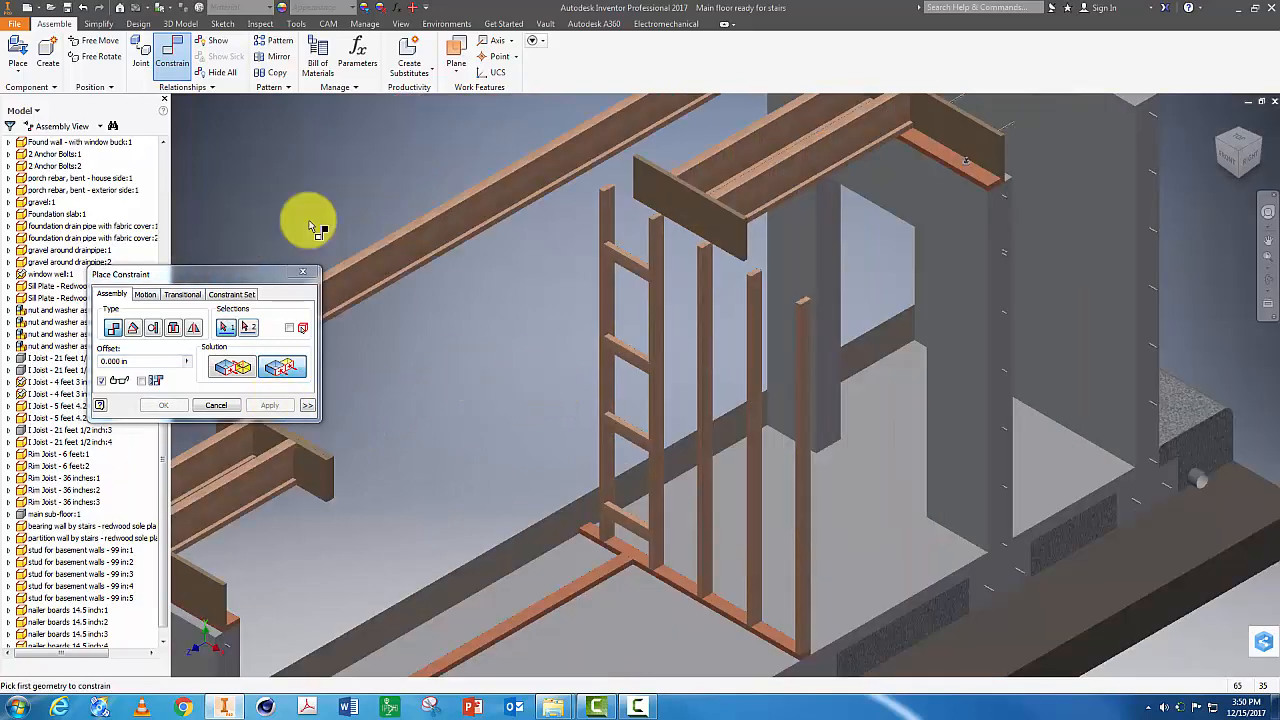
key(Escape)
Adjust the heights of the two upper nailer boards to space the four boards roughly evenly between the studs.
drag(608, 266, 630, 352)
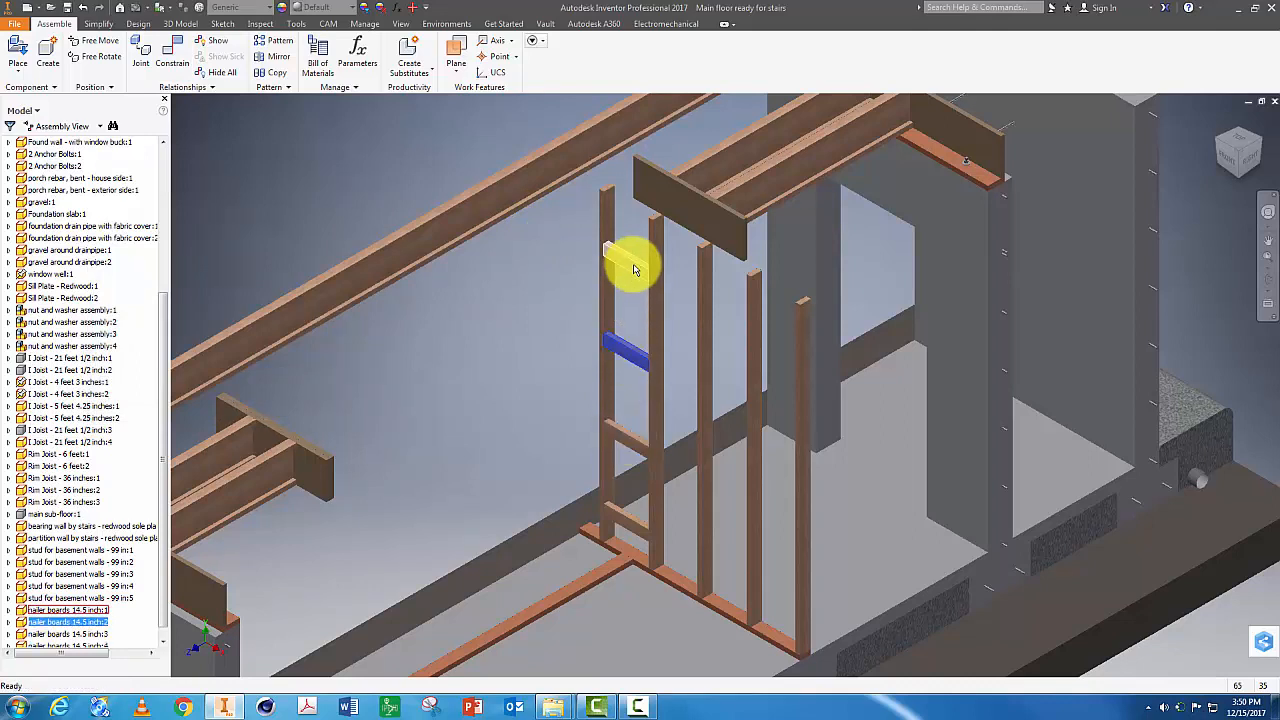
drag(633, 269, 634, 266)
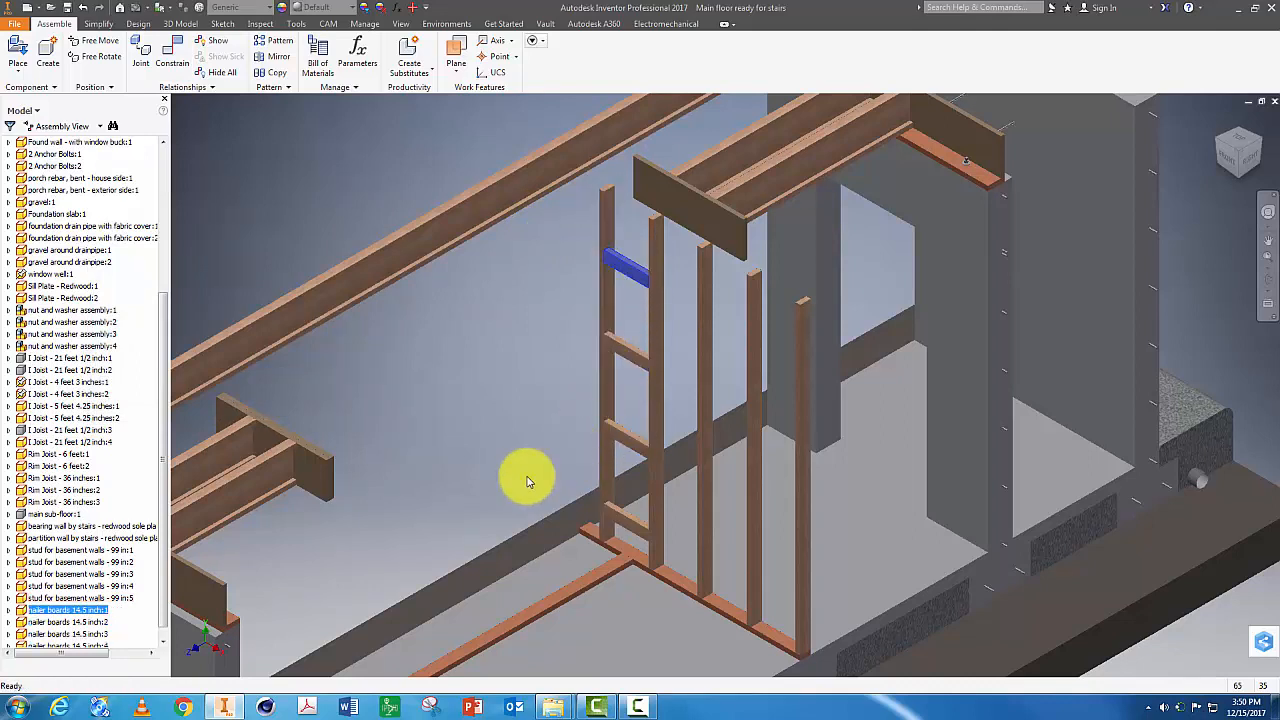